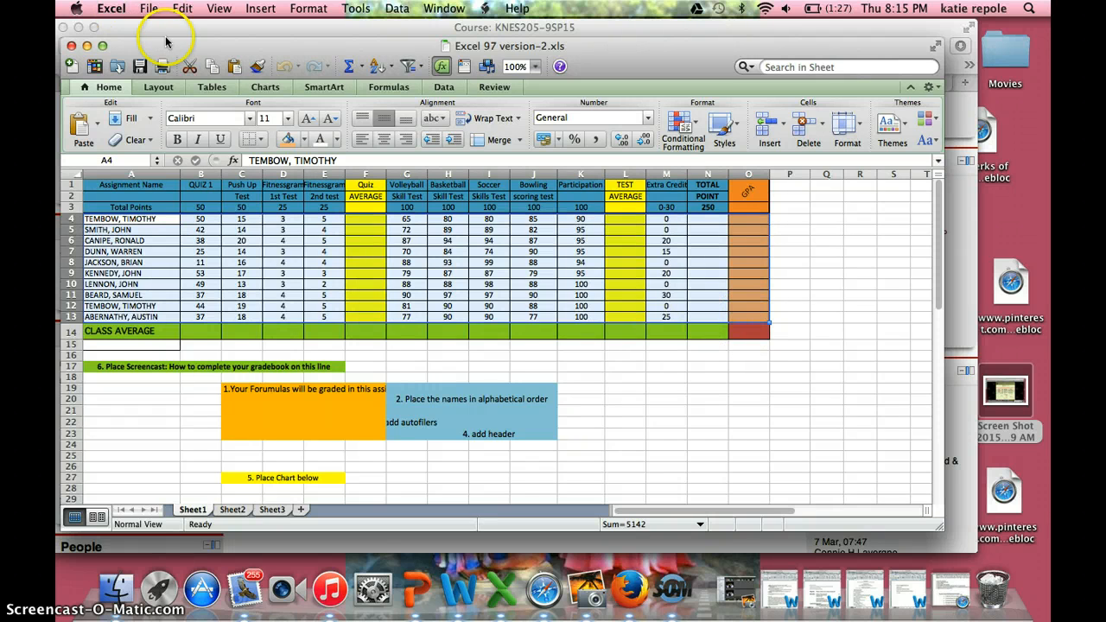
- Format the selected student rows as a table in the light blue banded style and sort the name column in ascending order
left_click(211, 86)
left_click(419, 126)
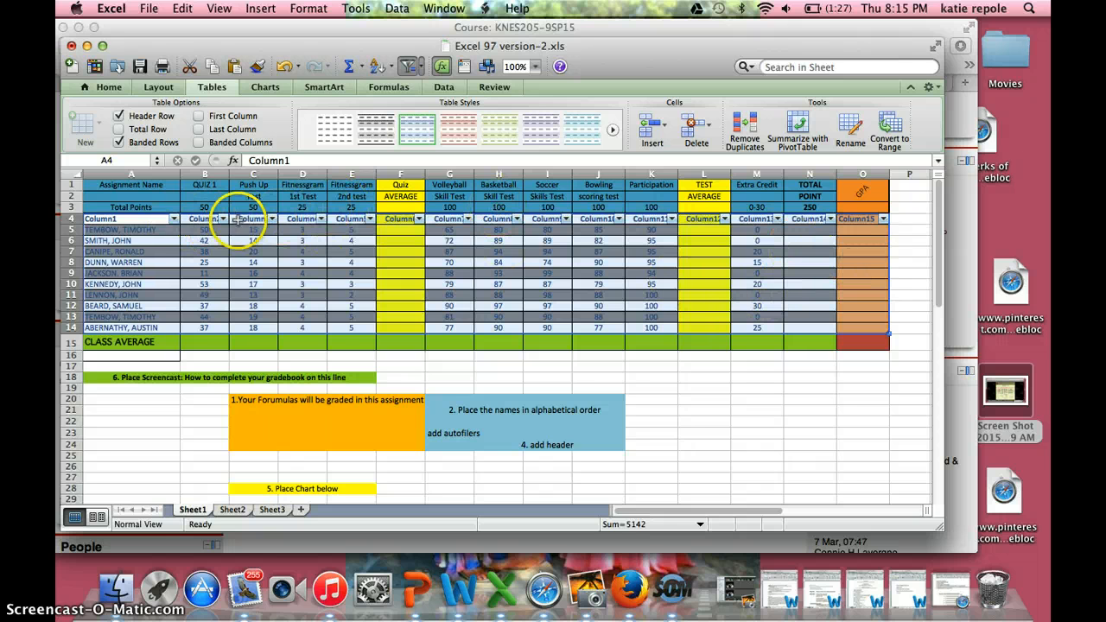
left_click(174, 220)
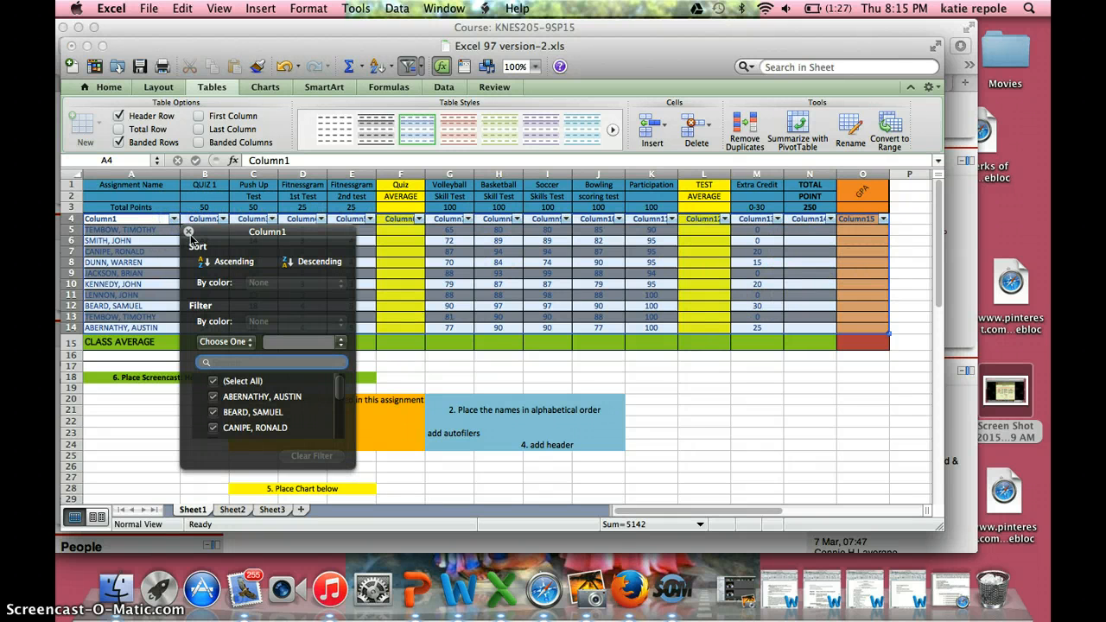
left_click(207, 262)
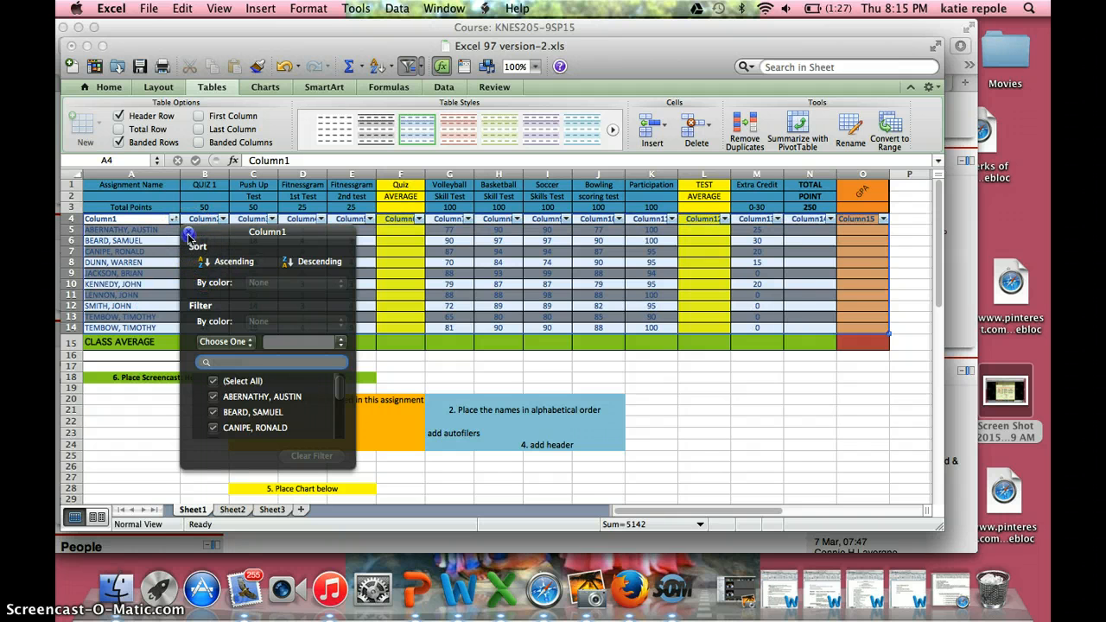
left_click(175, 221)
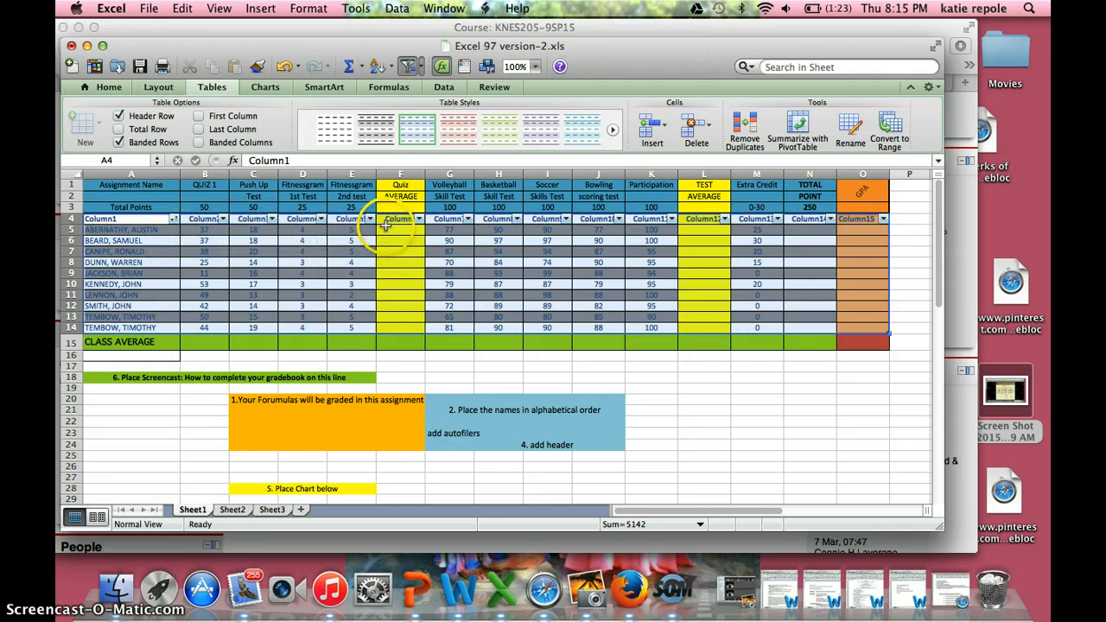
- Enter 150 as the total points for the Quiz Average column in cell F3
left_click(394, 208)
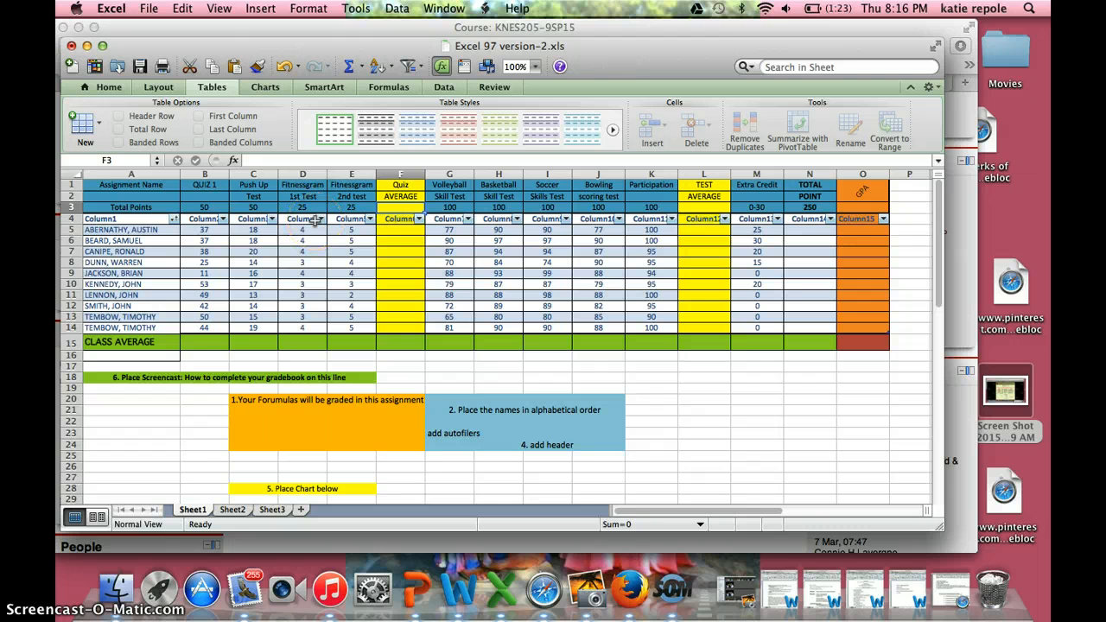
left_click(385, 207)
type("150")
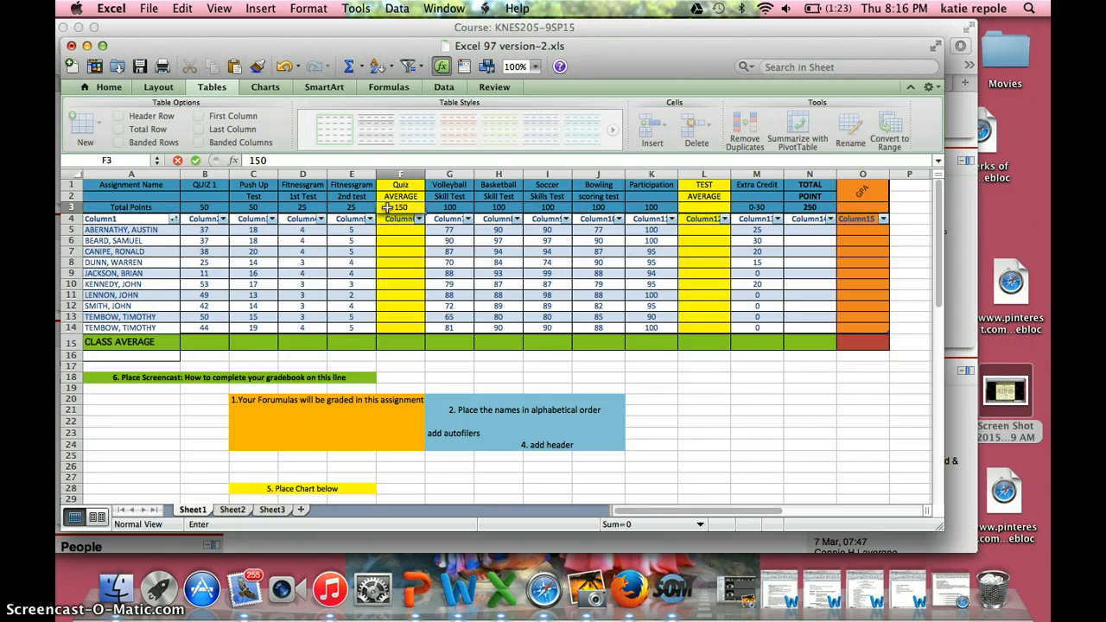
key("Return")
- Fill the Quiz Average column from F5 with a formula that sums Column2 through Column5 and divides by 150
left_click(388, 232)
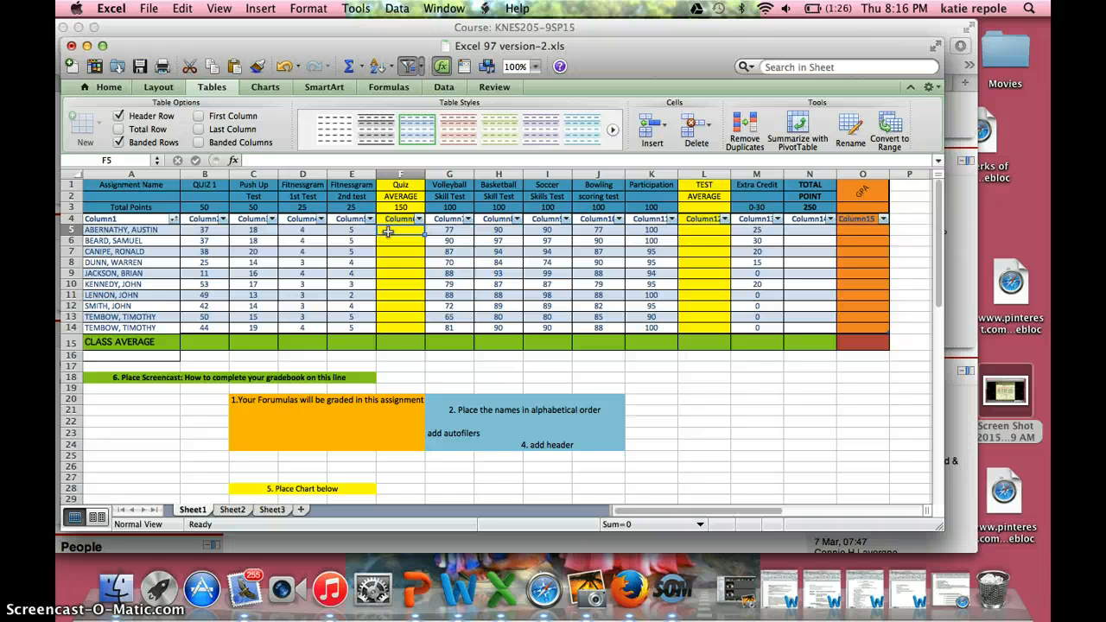
left_click(362, 68)
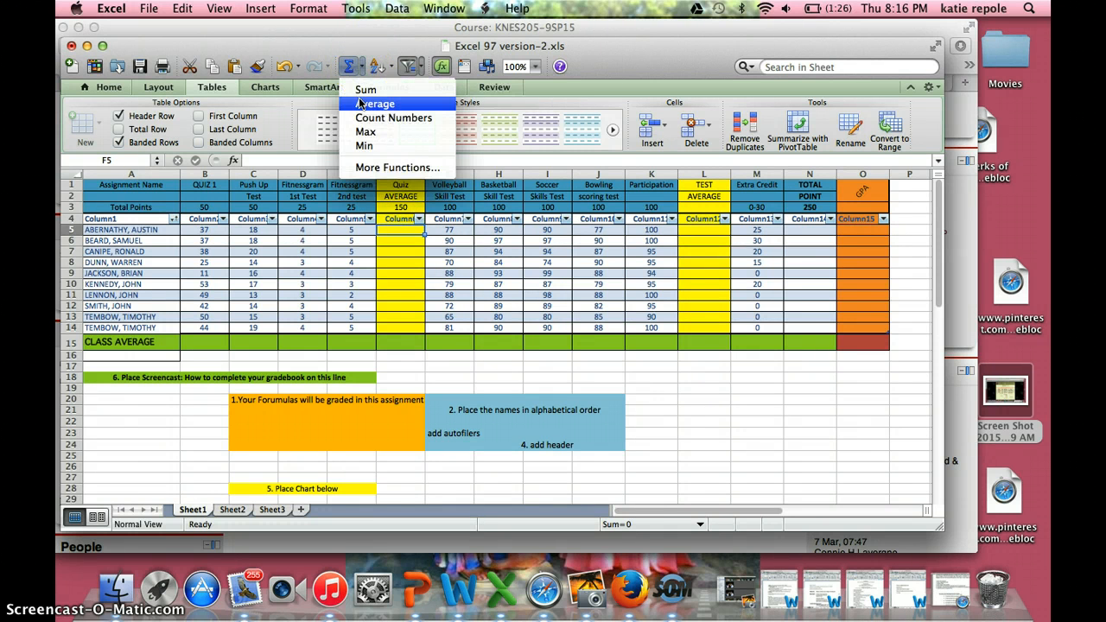
left_click(361, 90)
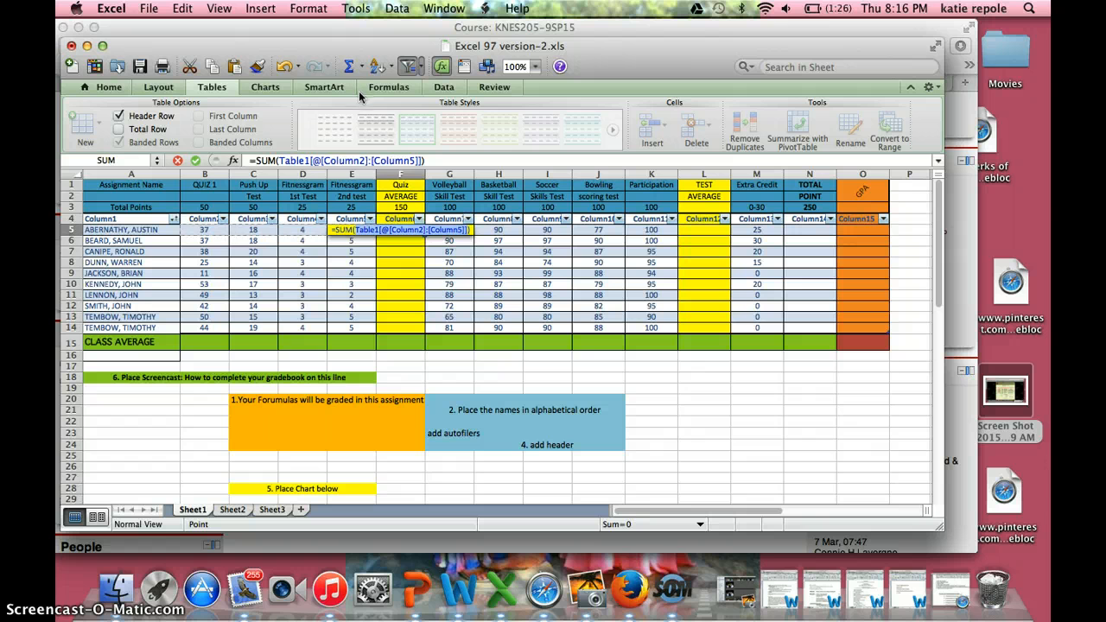
left_click(469, 232)
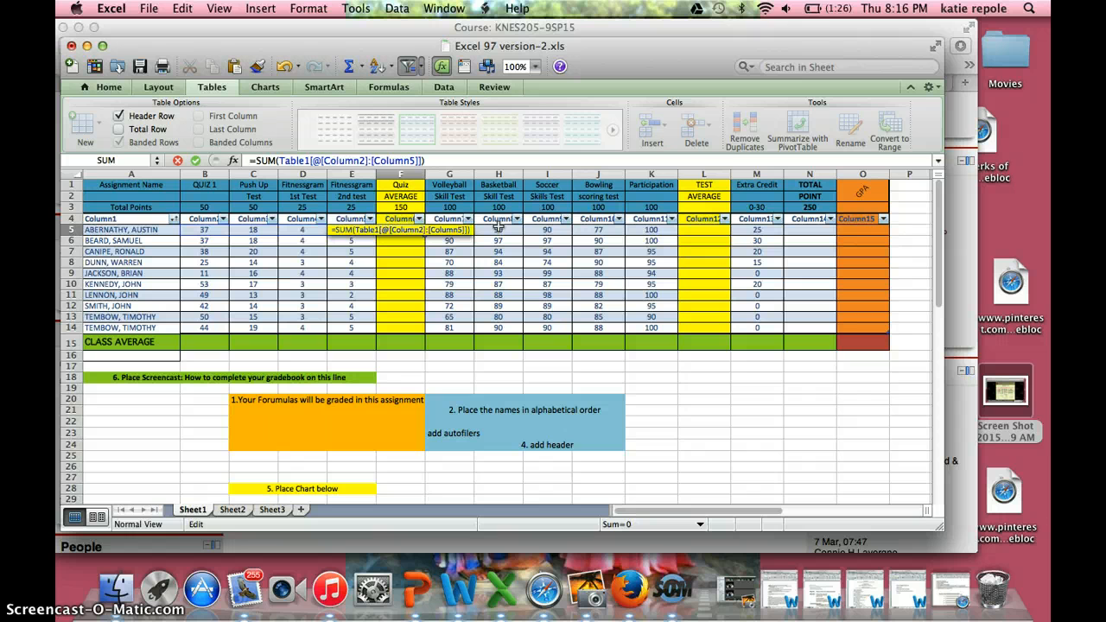
type("/150")
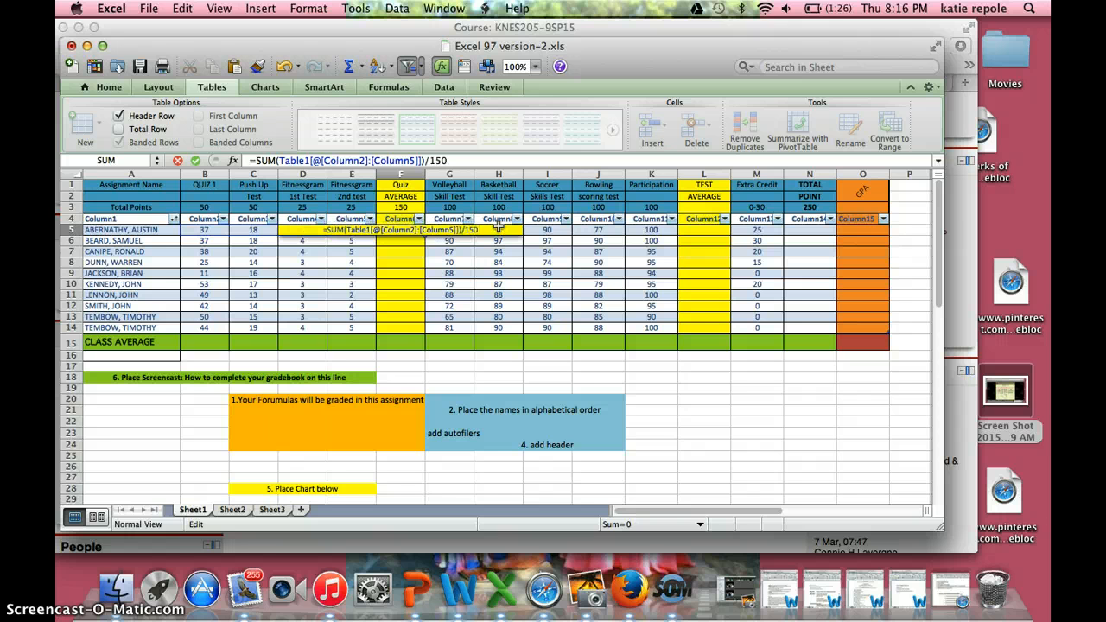
key("Return")
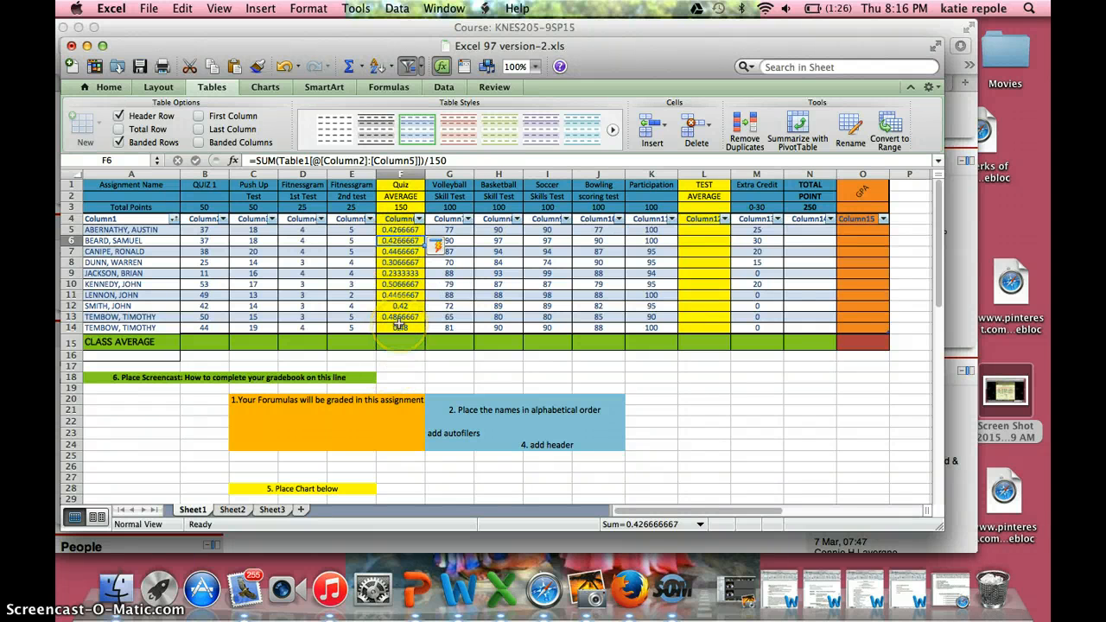
- Format the quiz averages in F5:F14 as Percentage
left_click(393, 230)
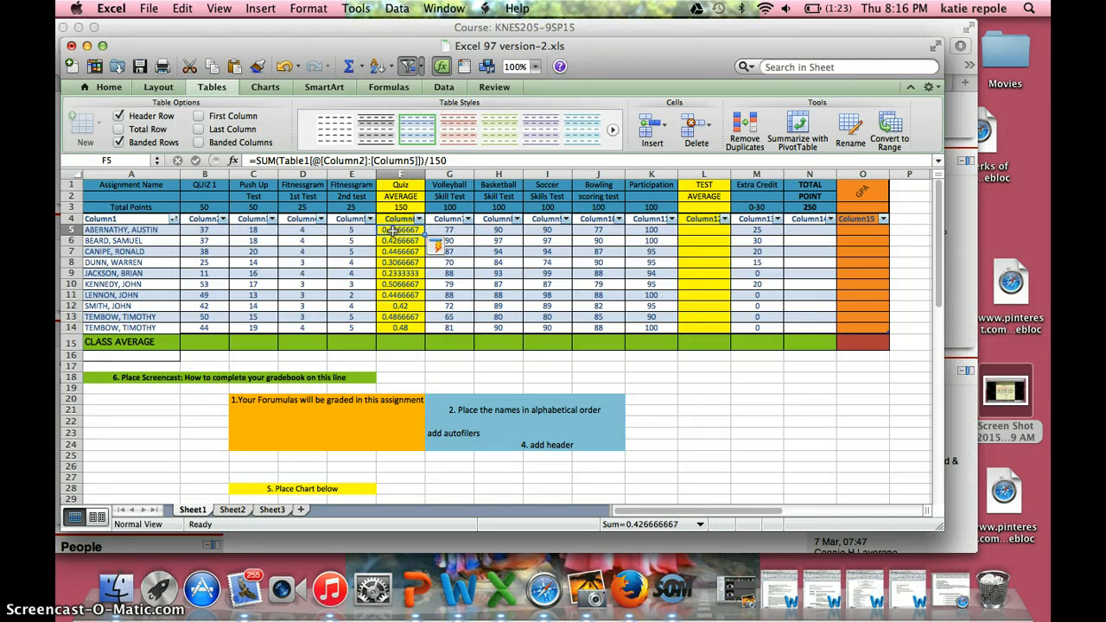
left_click_drag(408, 330, 408, 329)
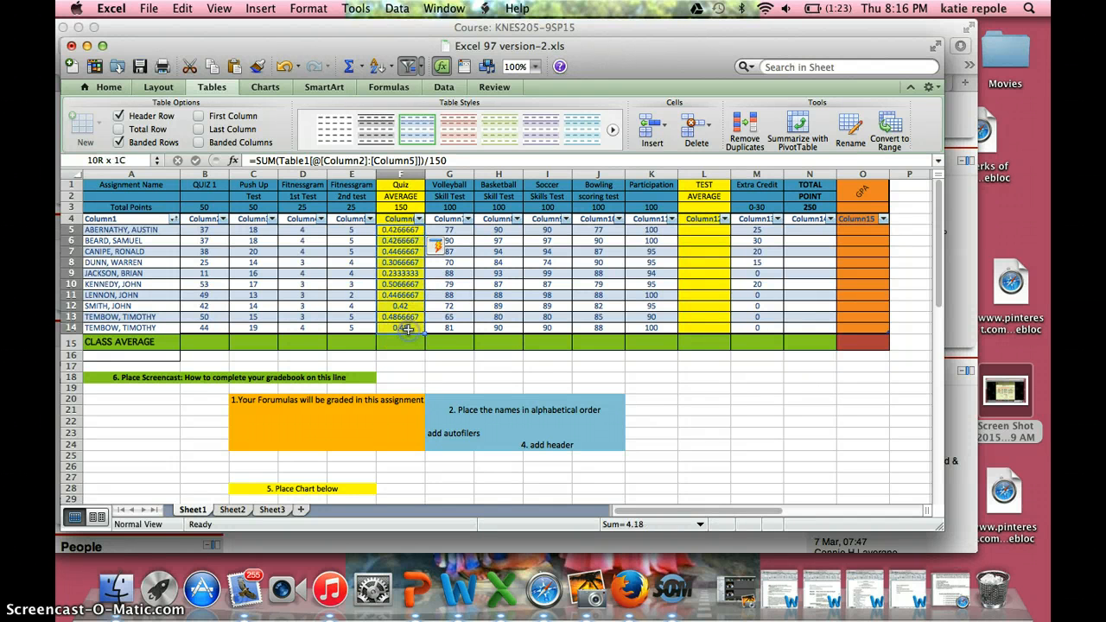
left_click(95, 88)
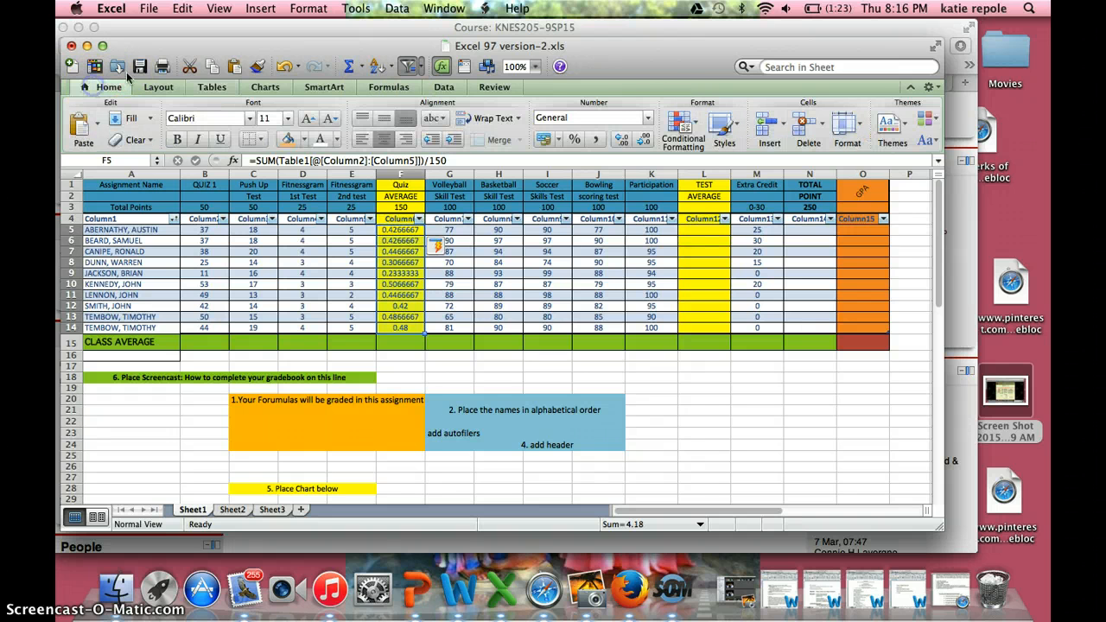
left_click(648, 117)
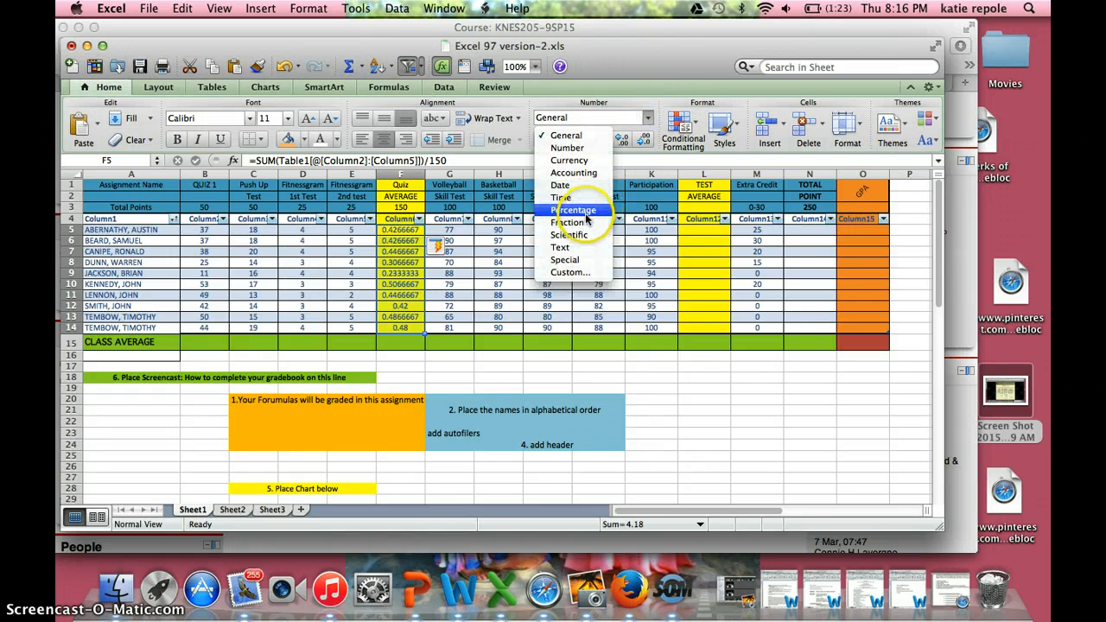
left_click(572, 210)
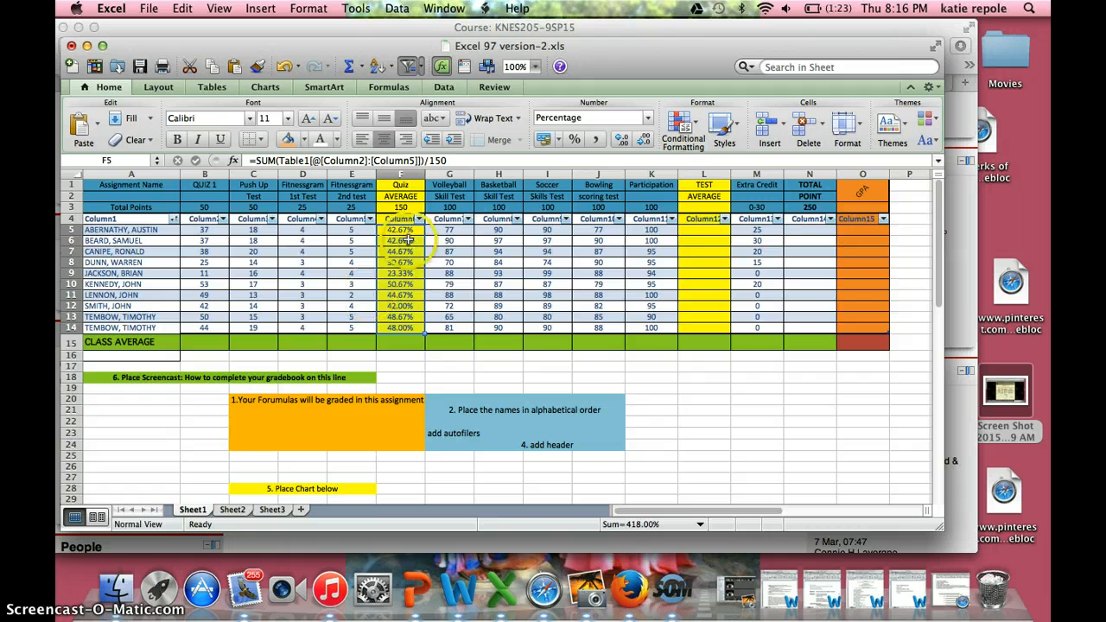
left_click(402, 342)
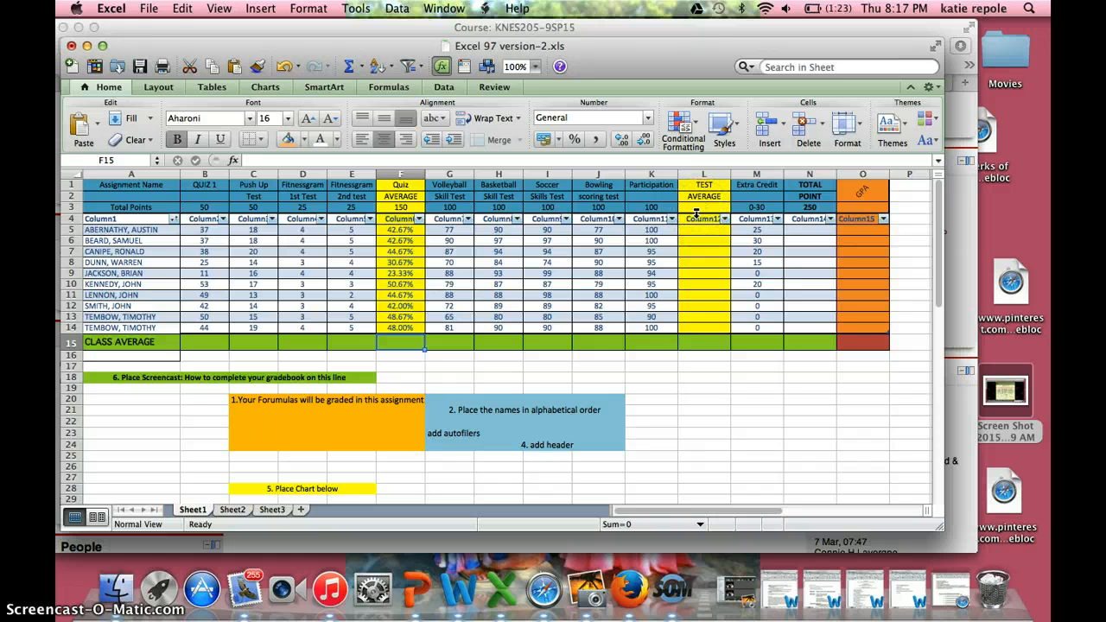
- Enter 500 as the total points for the Test Average column in cell L3
left_click(698, 207)
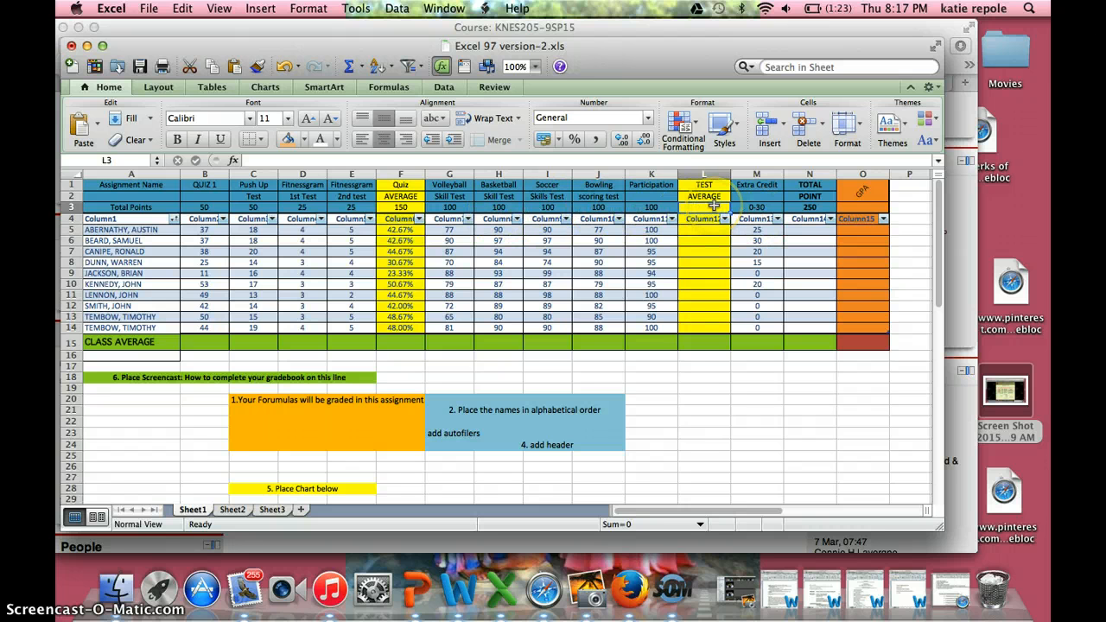
type("500")
key("Return")
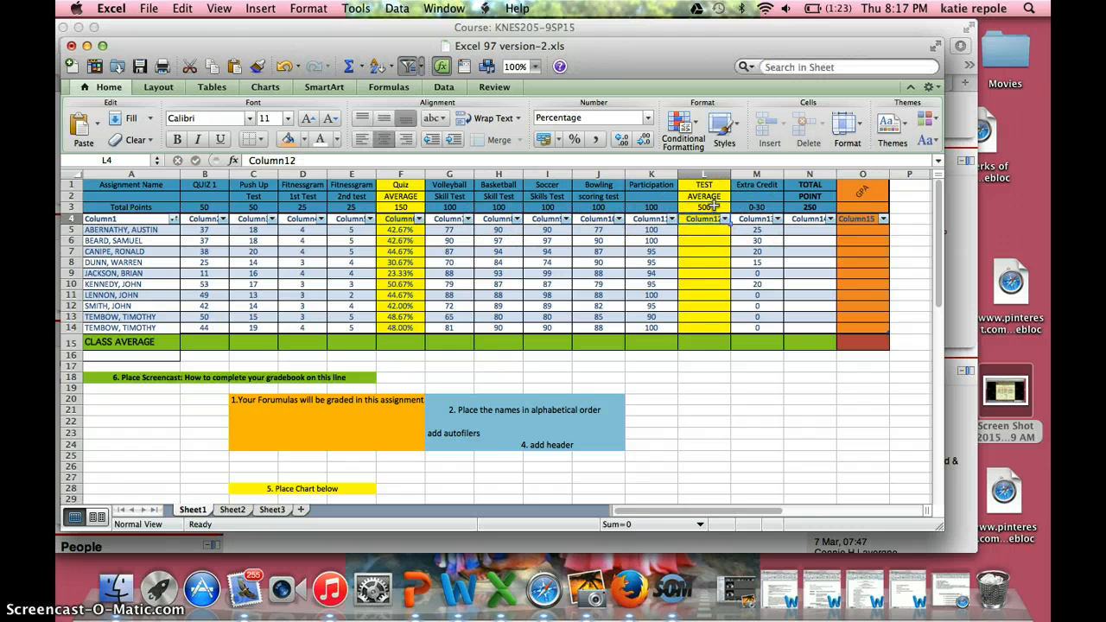
- Fill the Test Average column from L5 with a formula that sums Column7 through Column11 and divides by 500
left_click(700, 228)
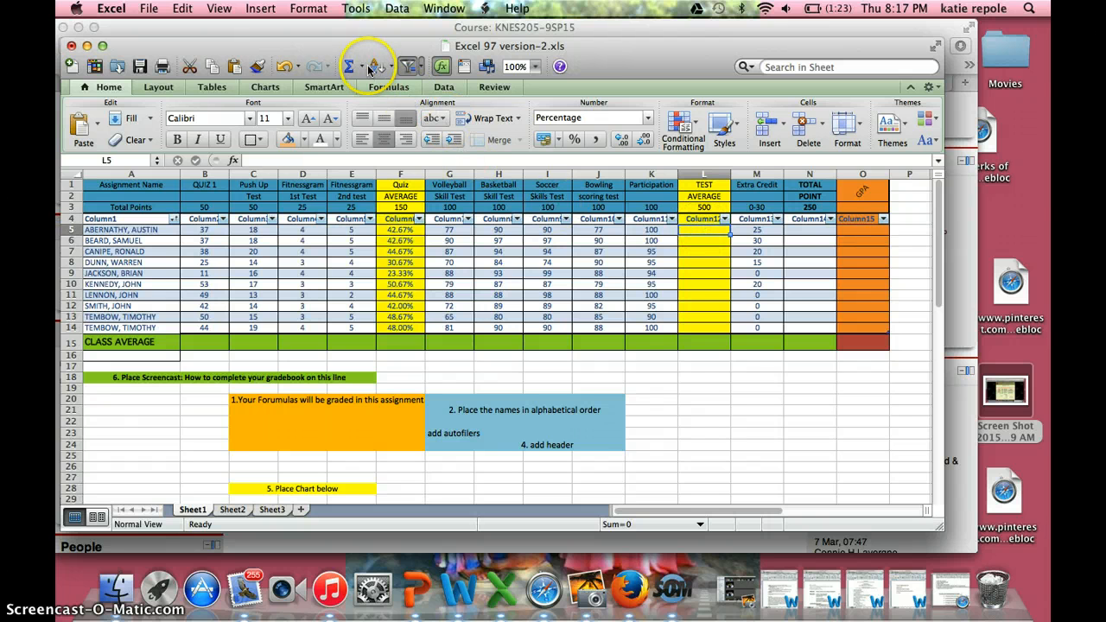
left_click(364, 67)
left_click(364, 86)
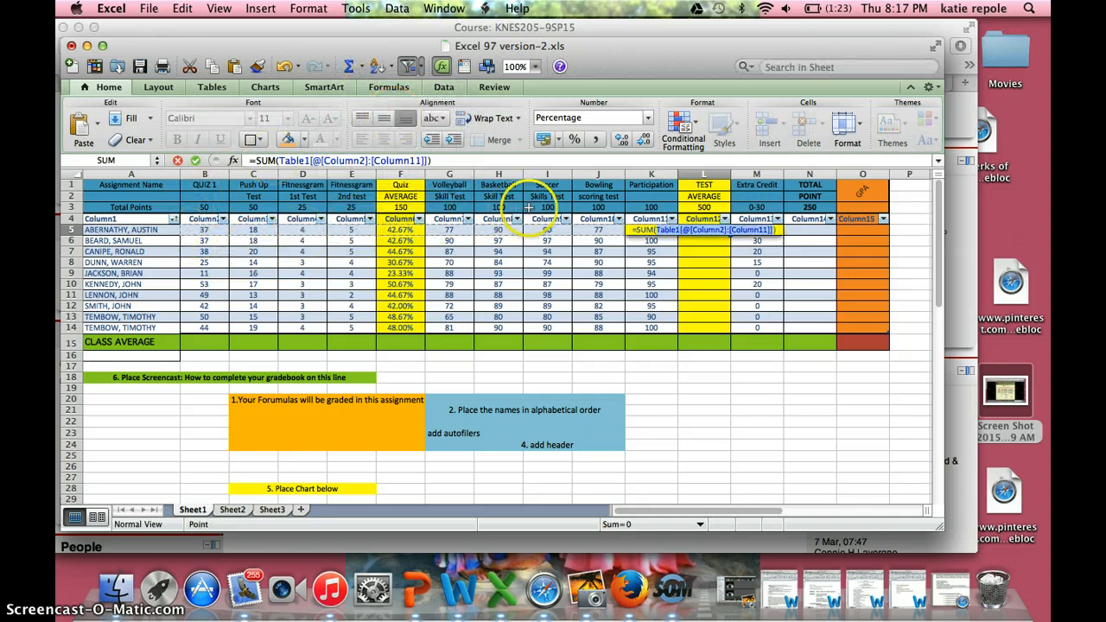
left_click(449, 232)
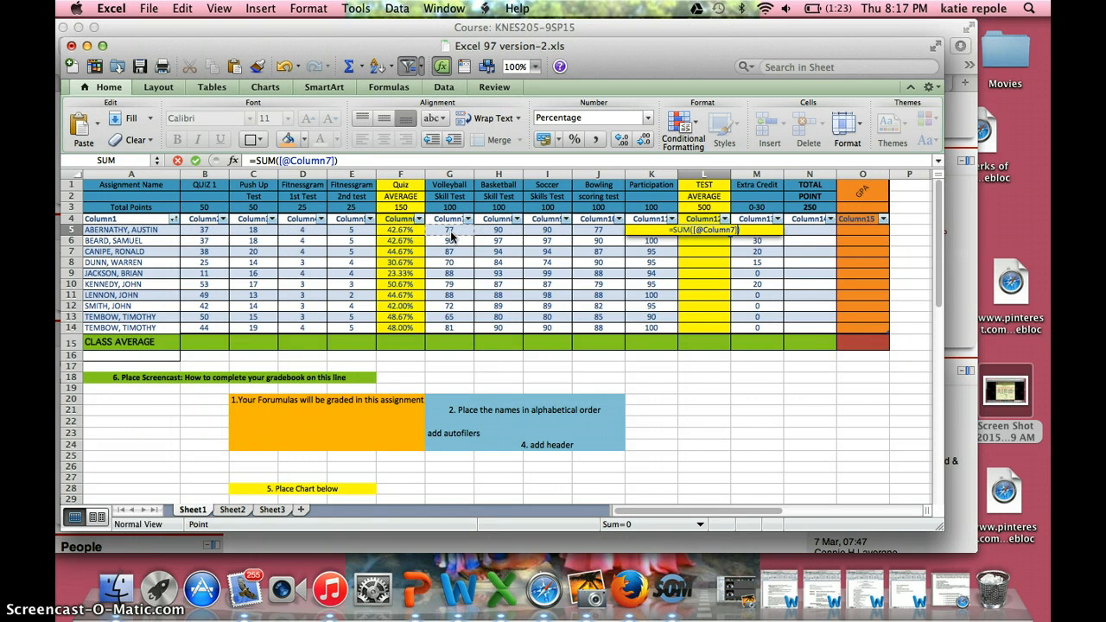
key("shift+Right")
key("shift+Right")
key("shift+Right")
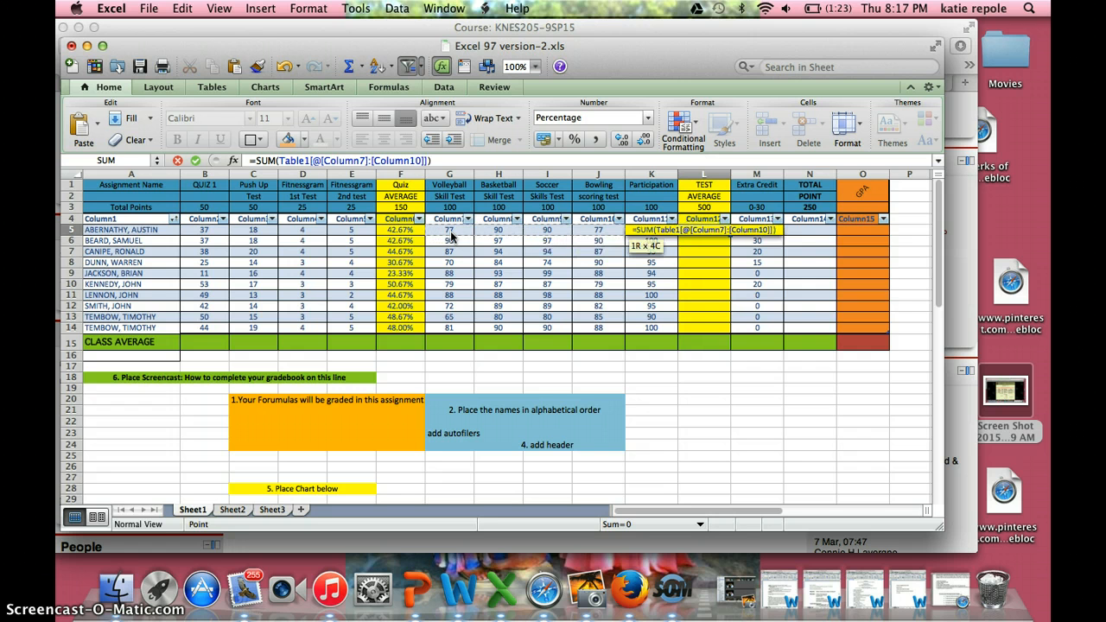
key("shift+Right")
left_click(808, 225)
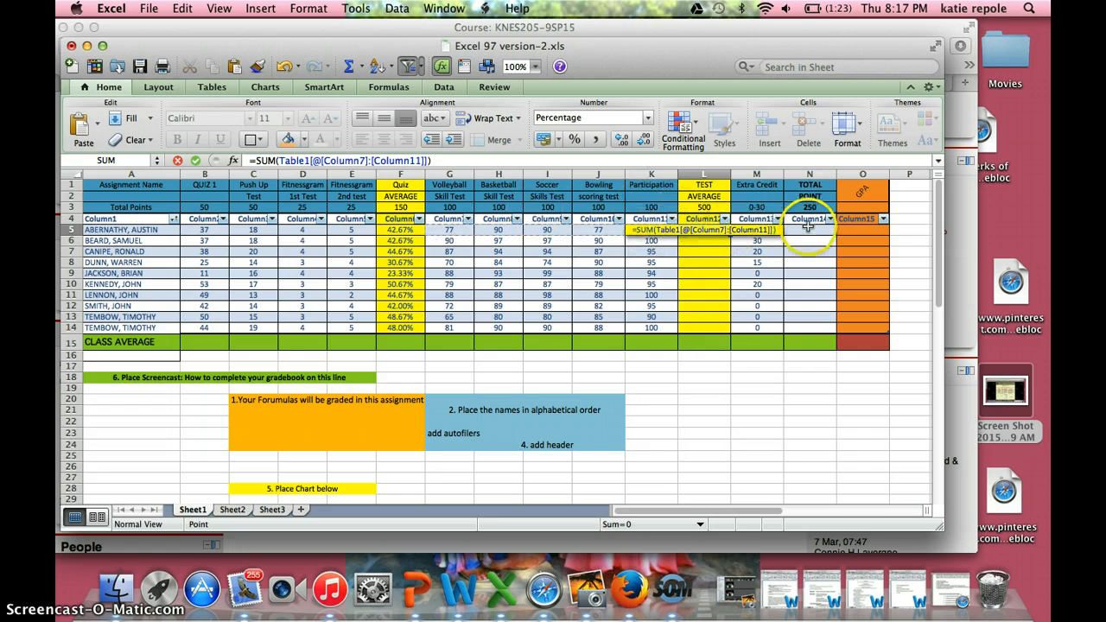
left_click(781, 231)
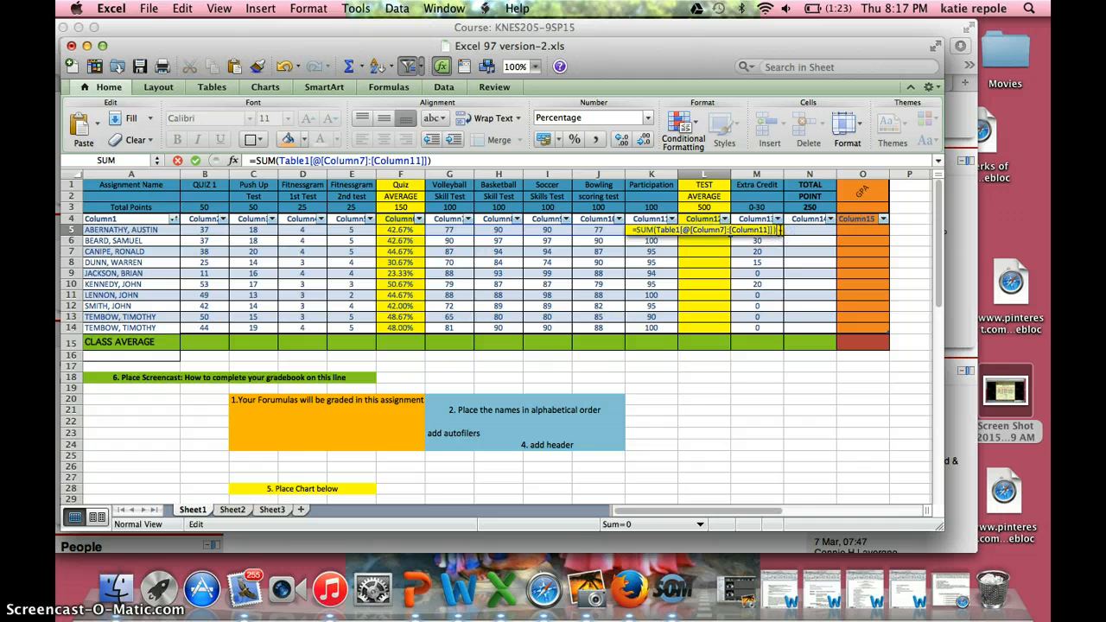
type("/")
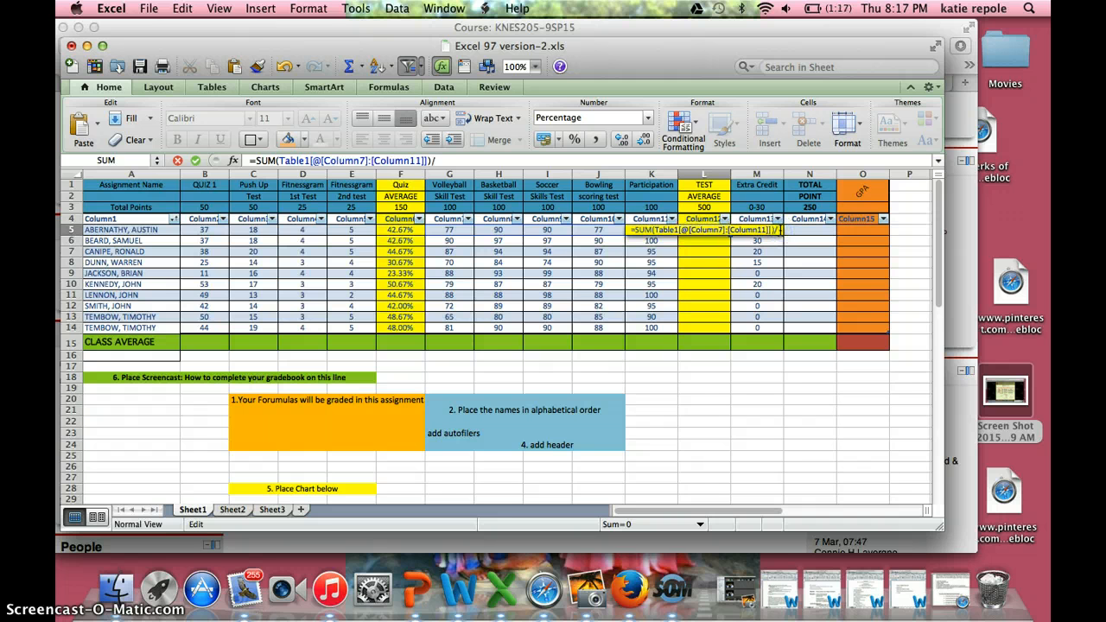
type("500")
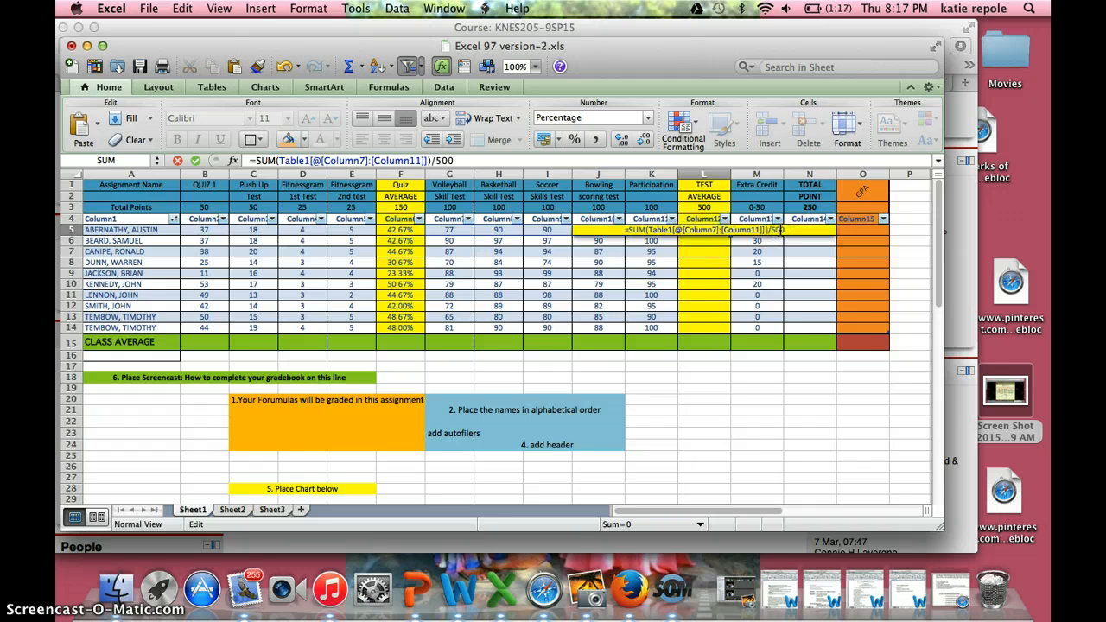
key("Return")
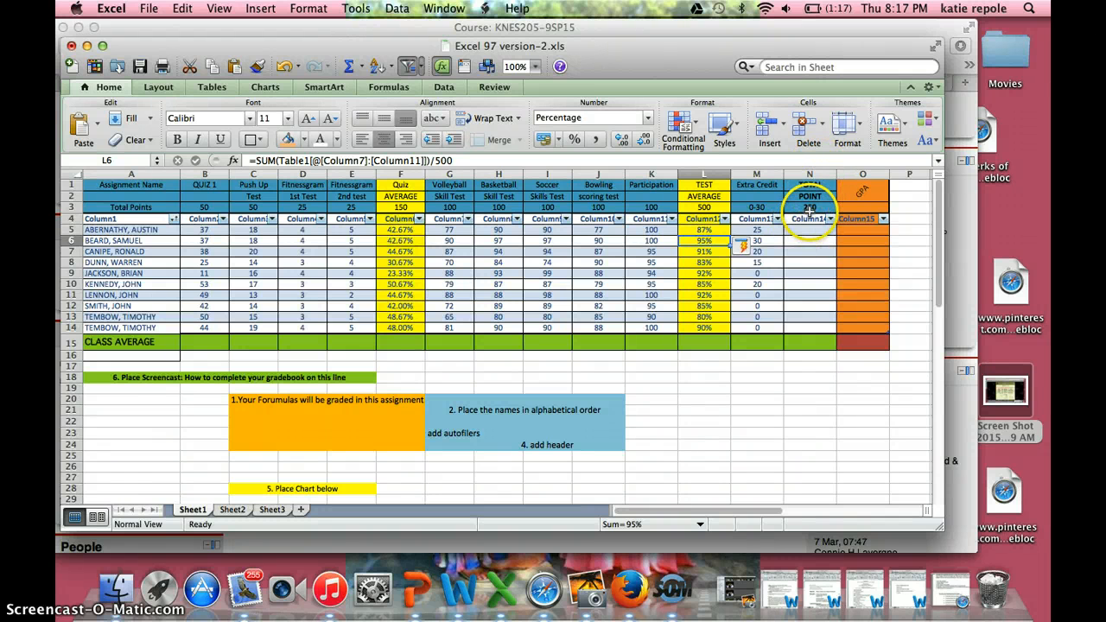
- Replace the Total Point column's maximum in cell N3 with 650
left_click(810, 209)
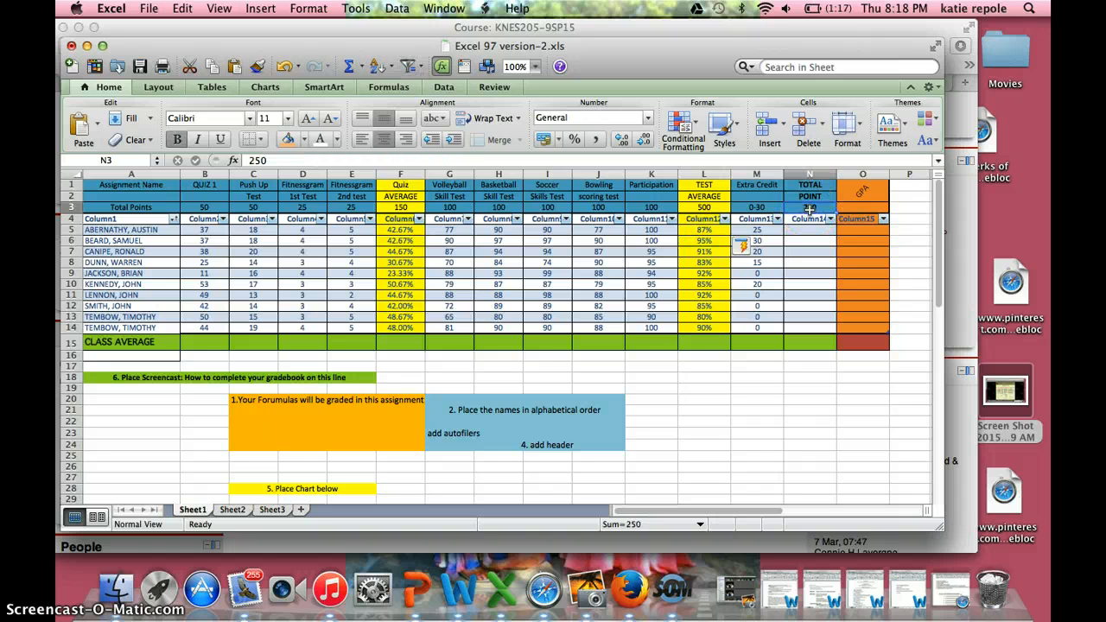
key("BackSpace")
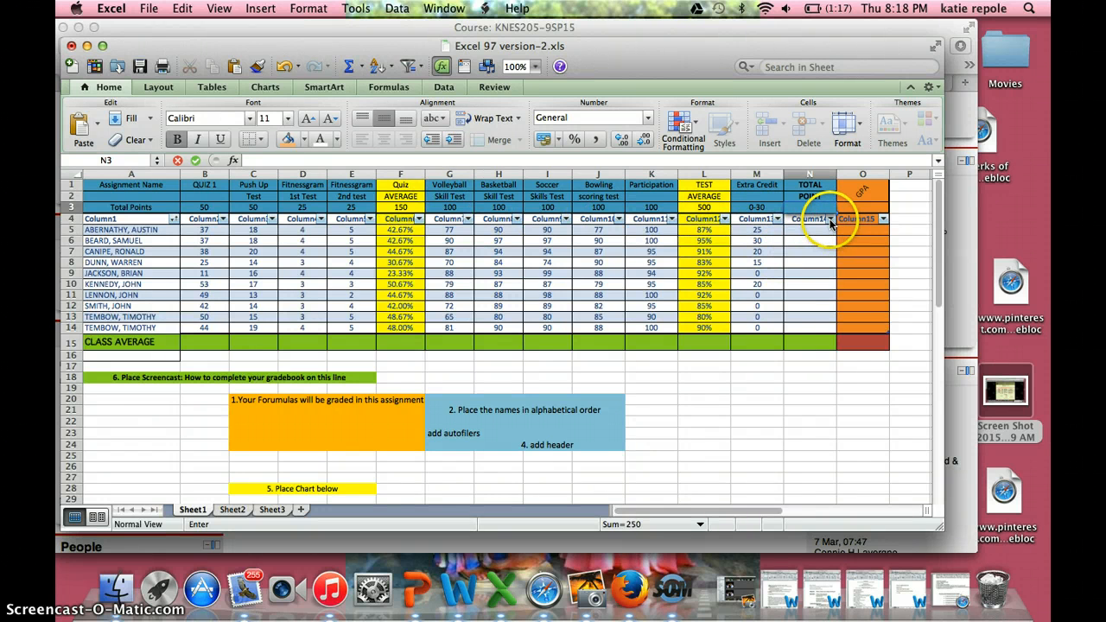
type("650")
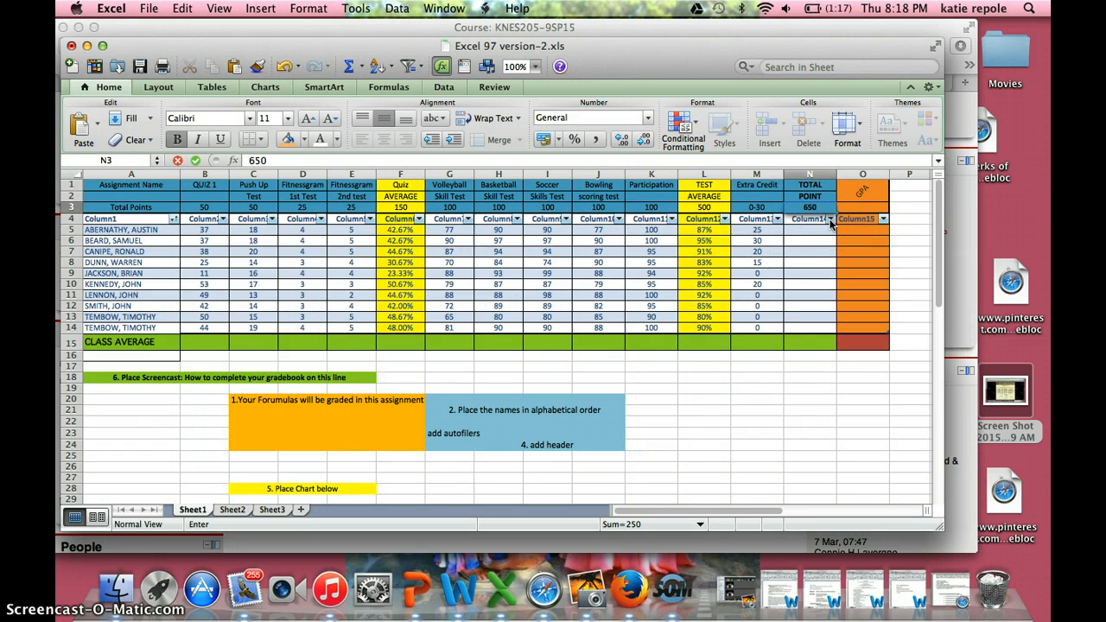
key("Return")
- Start a SUM formula in the Total Point cell N5 that adds Column2, Column3, Column4 and Column5 of the row
left_click(791, 231)
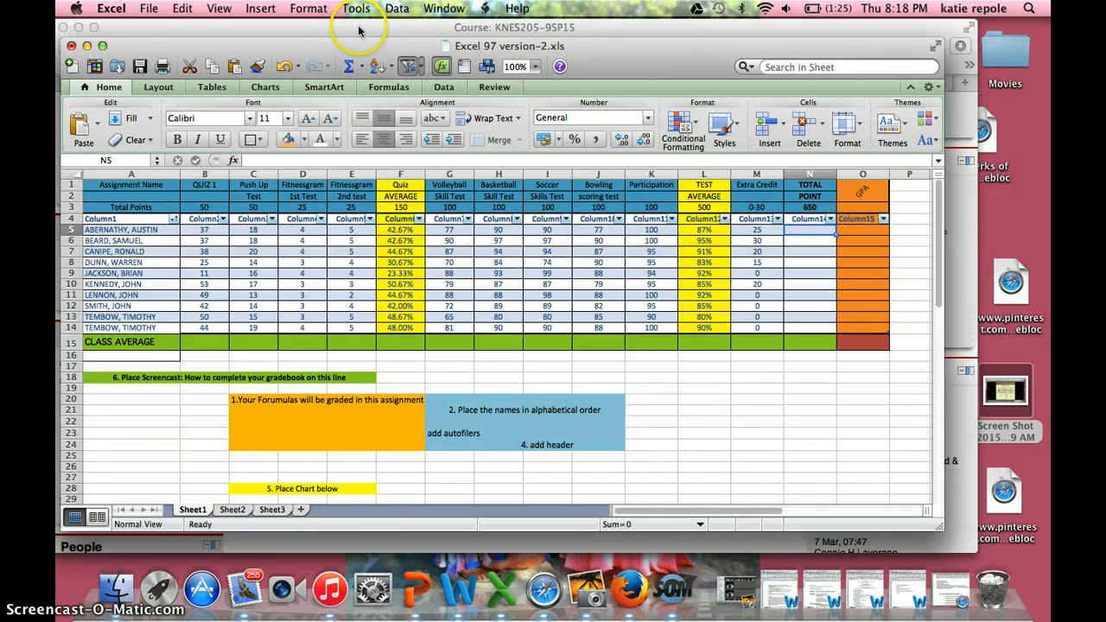
left_click(357, 67)
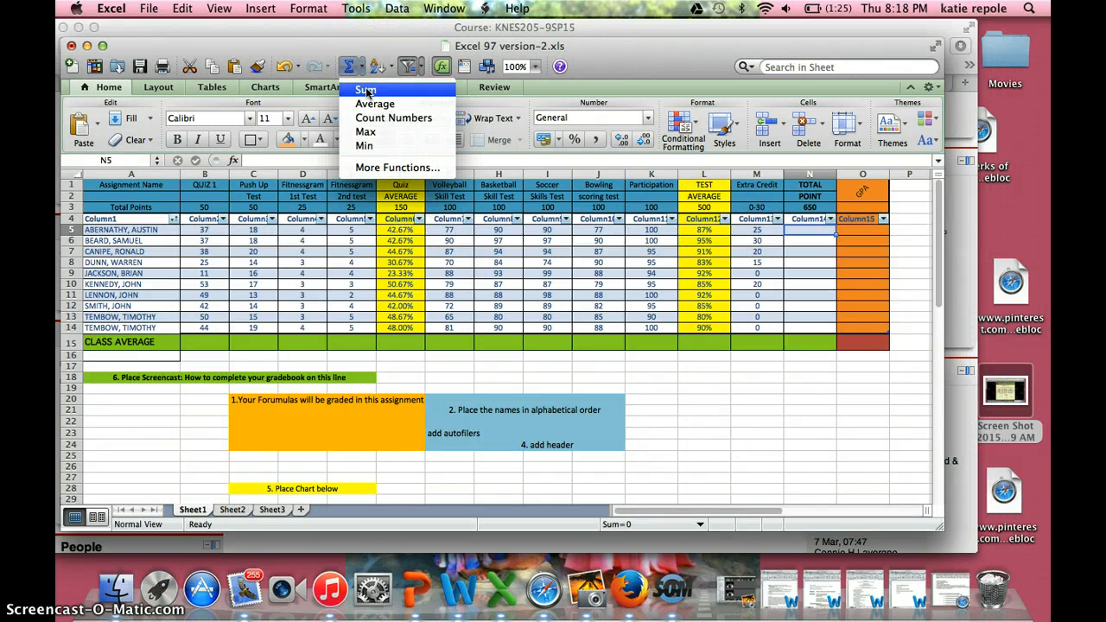
left_click(367, 91)
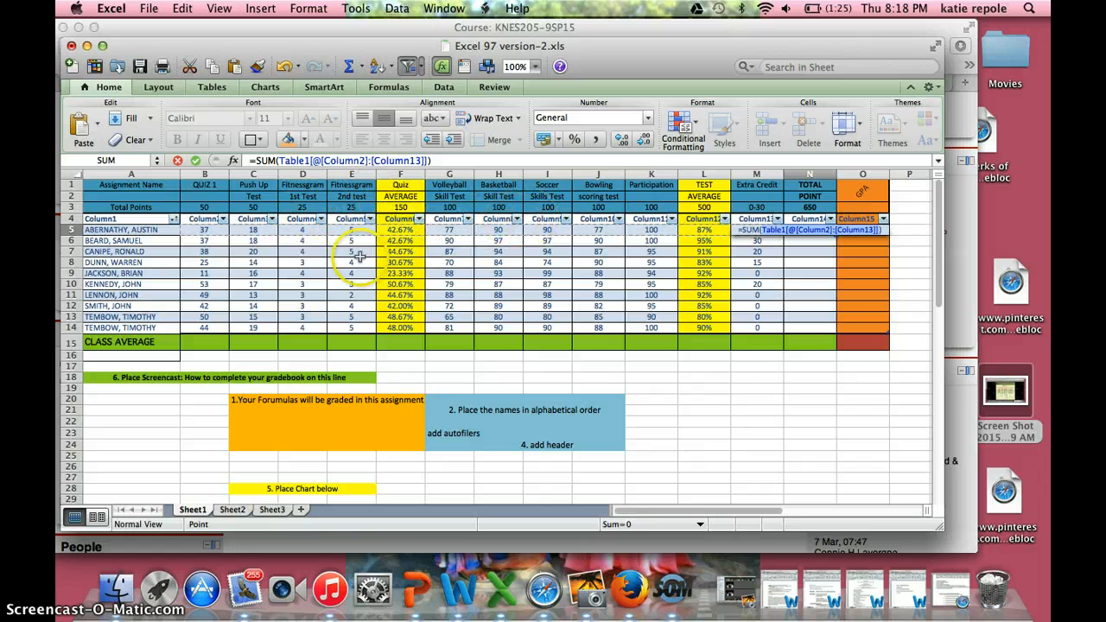
left_click(205, 232)
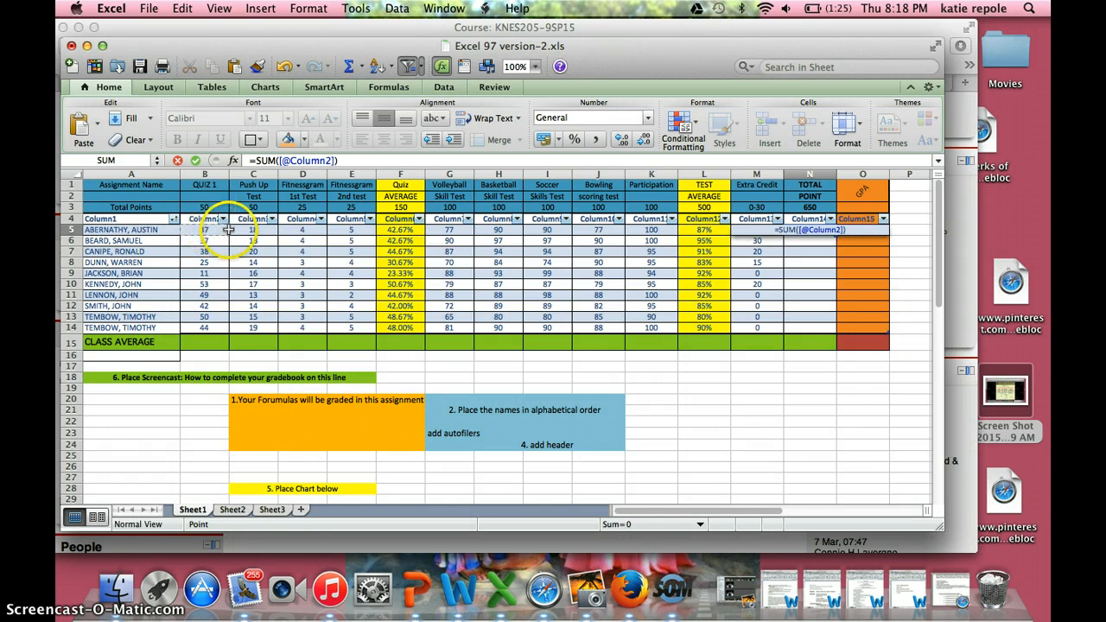
type("+")
left_click(254, 230)
type("+")
left_click(295, 231)
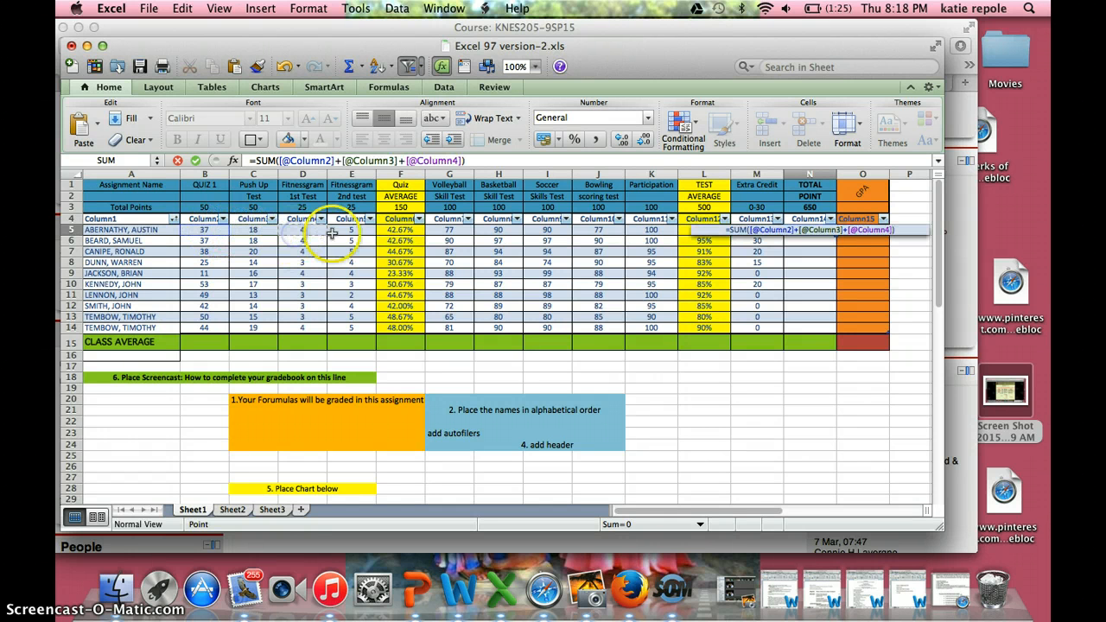
type("+")
left_click(346, 231)
type("+[@Column5")
- Extend the N5 formula with the skill test and participation scores from Column7 through Column11, joined by plus signs
left_click(451, 231)
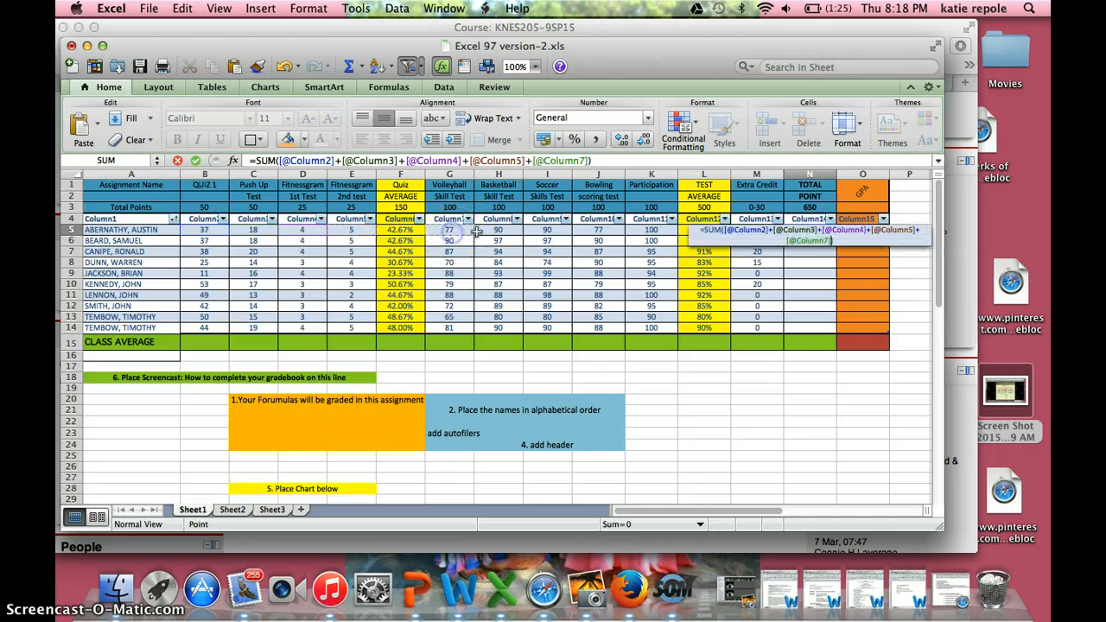
type("+")
left_click(499, 231)
type("+")
left_click(535, 231)
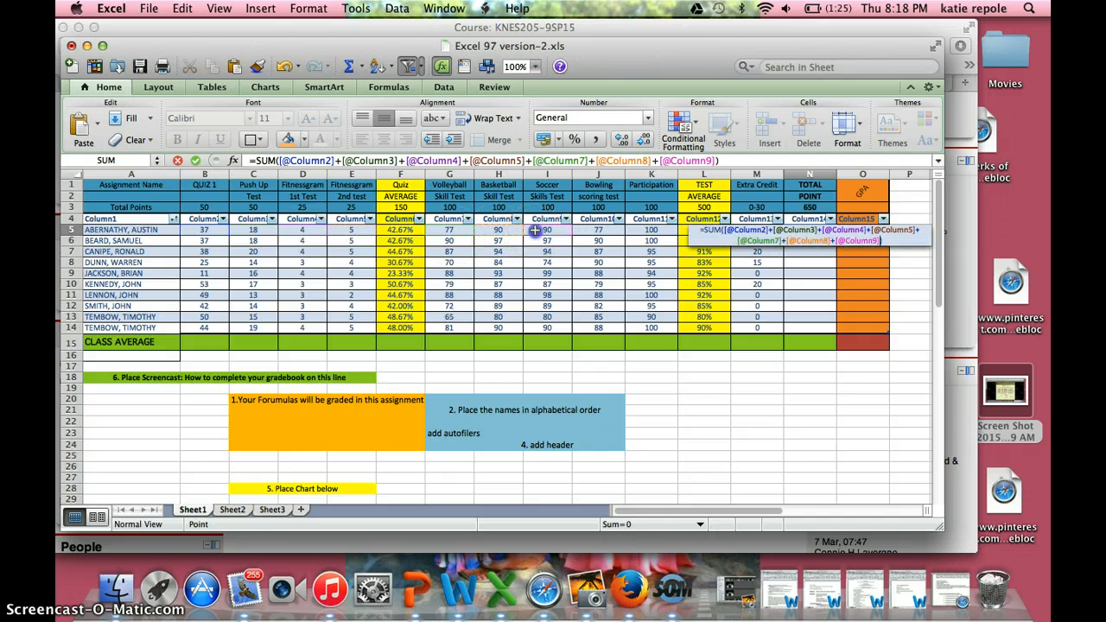
type("+")
left_click(590, 240)
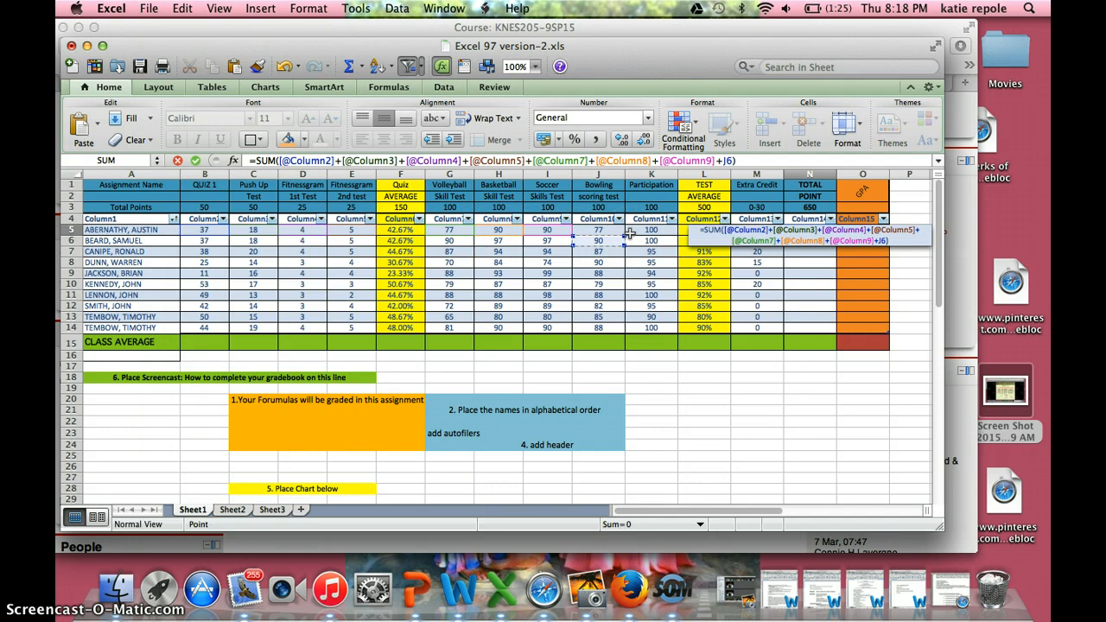
type("\\")
key("BackSpace")
key("BackSpace")
key("BackSpace")
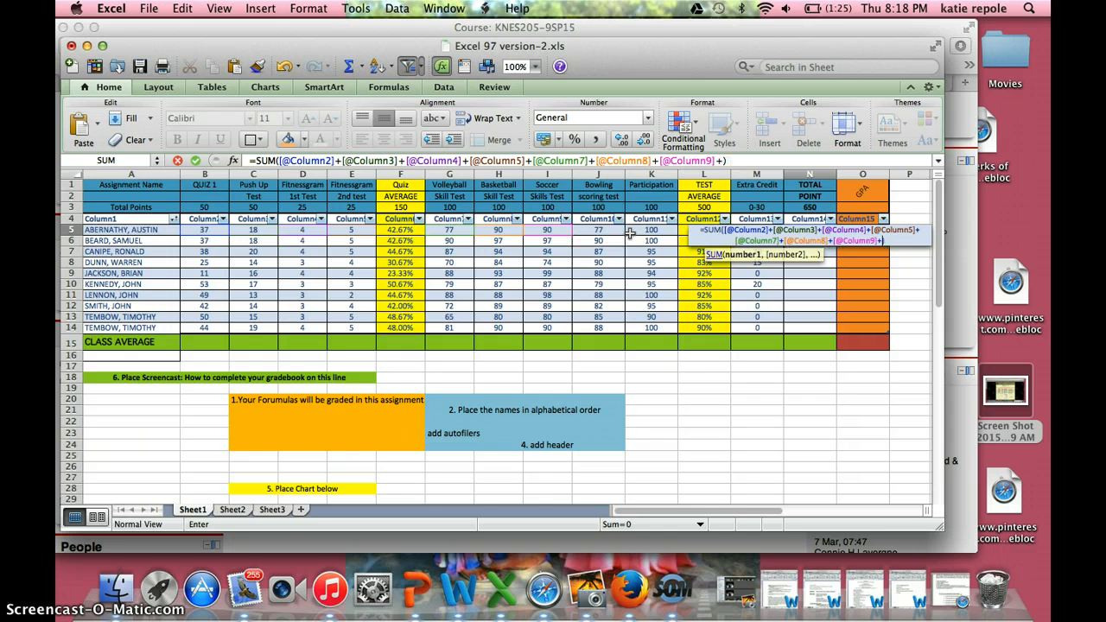
left_click(598, 230)
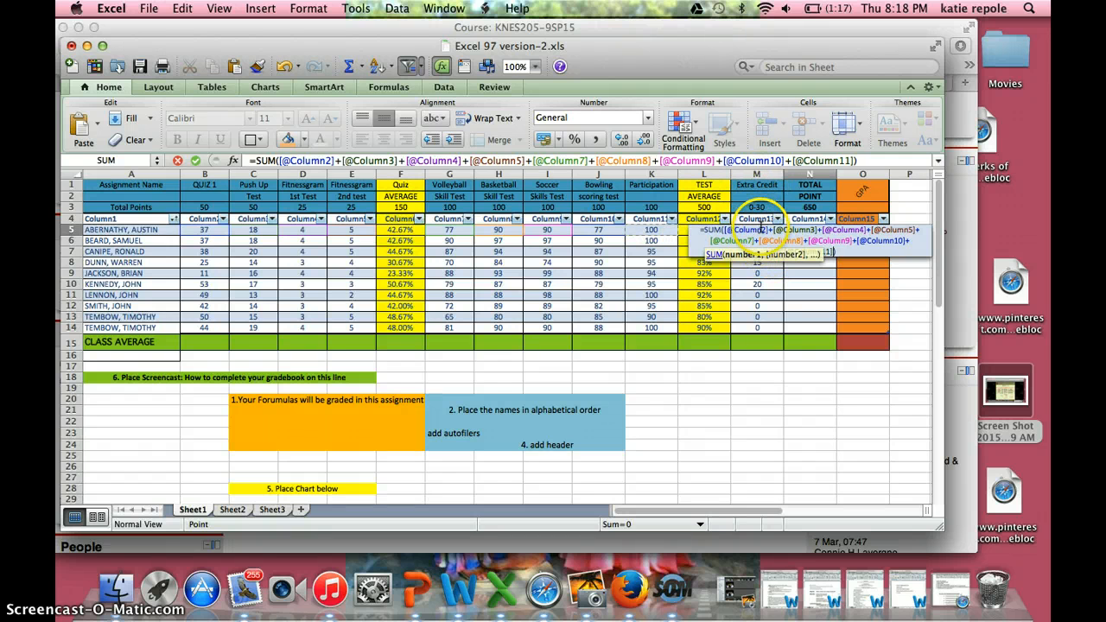
- Add the extra credit from Column13 to the N5 formula and enter it to fill the Total Point column
left_click(851, 251)
left_click(833, 251)
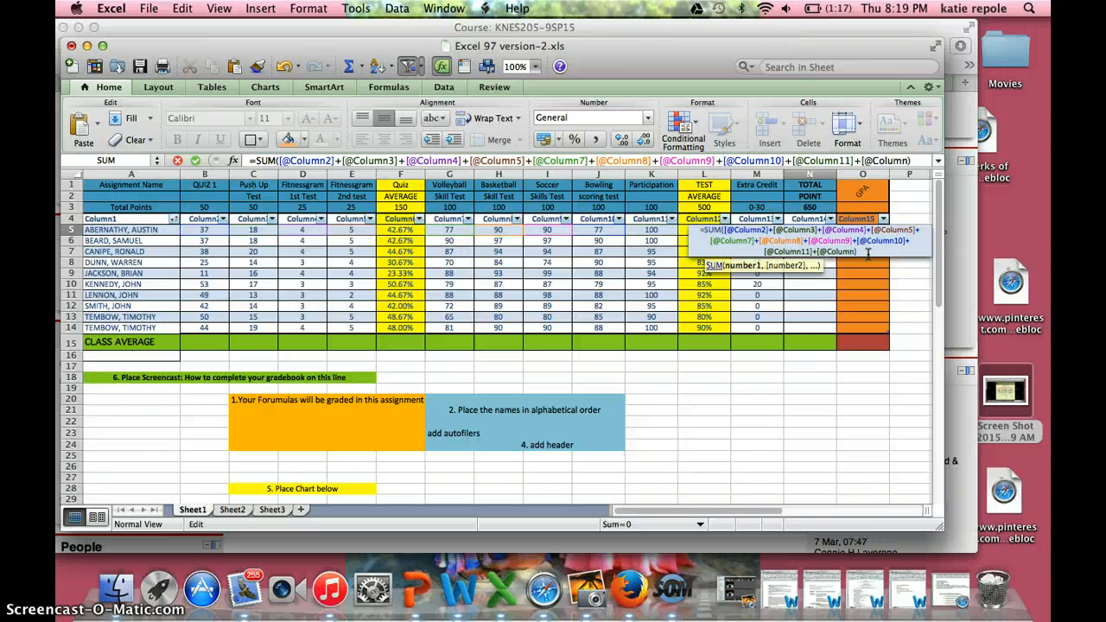
type("1)")
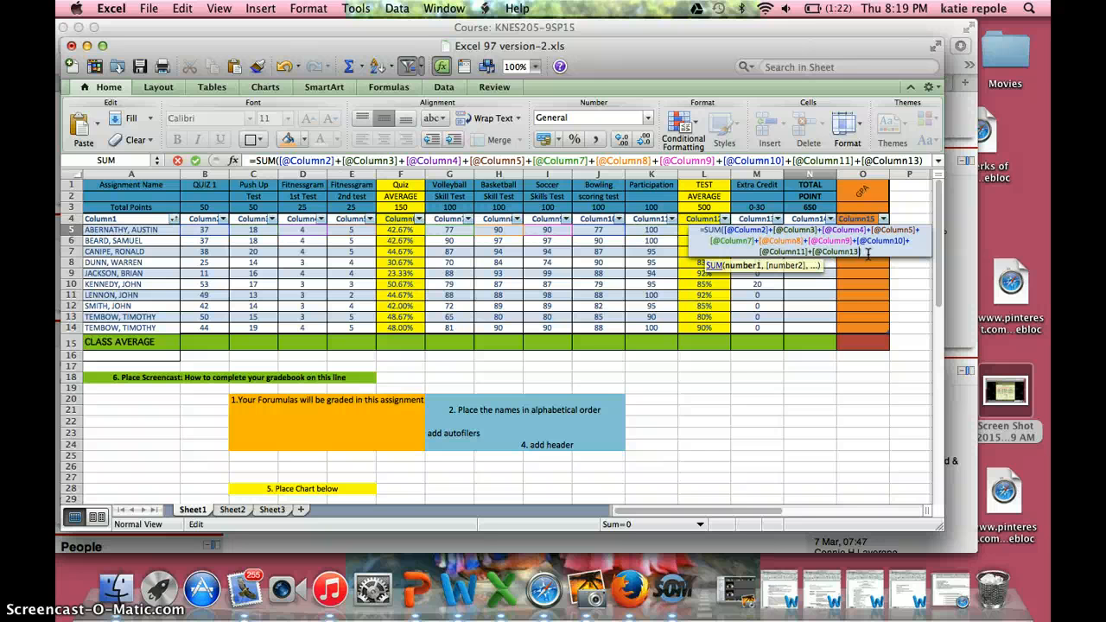
type(")")
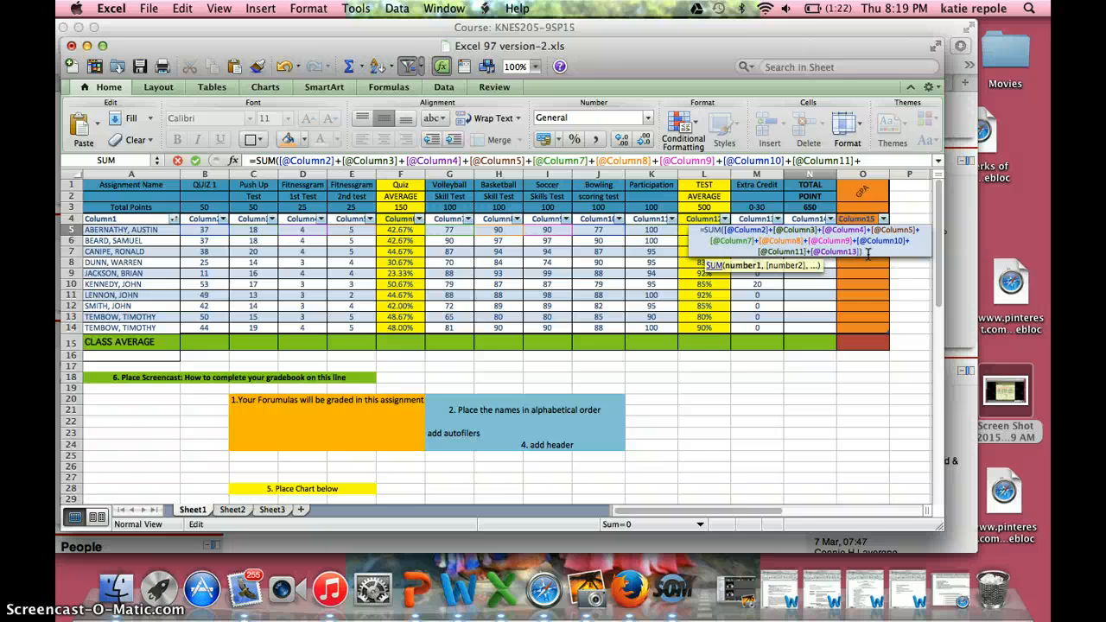
key("Return")
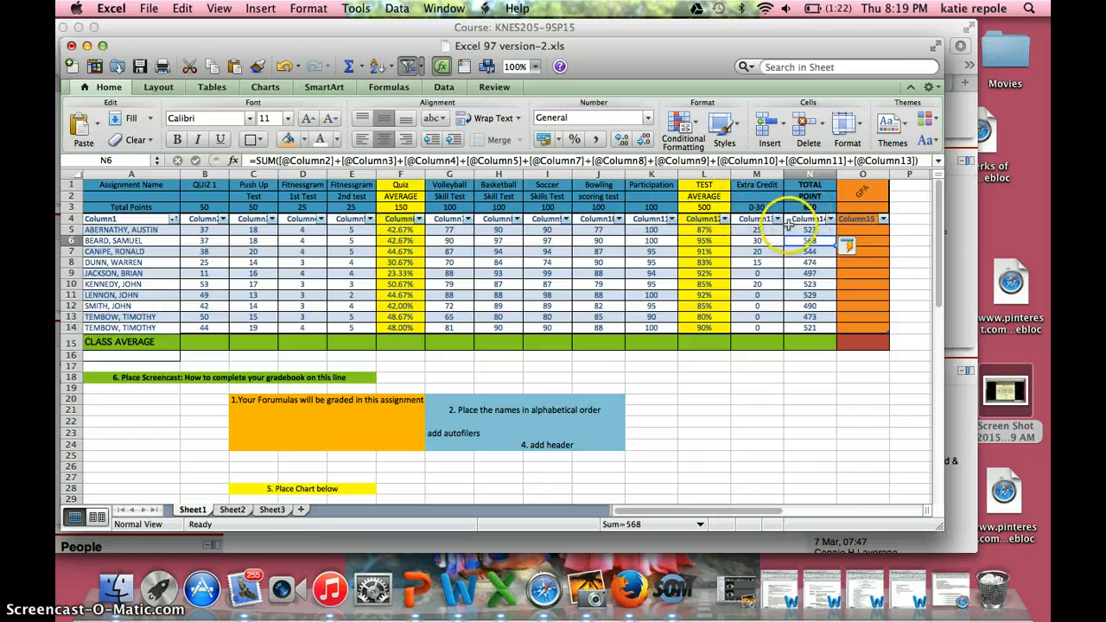
left_click(854, 230)
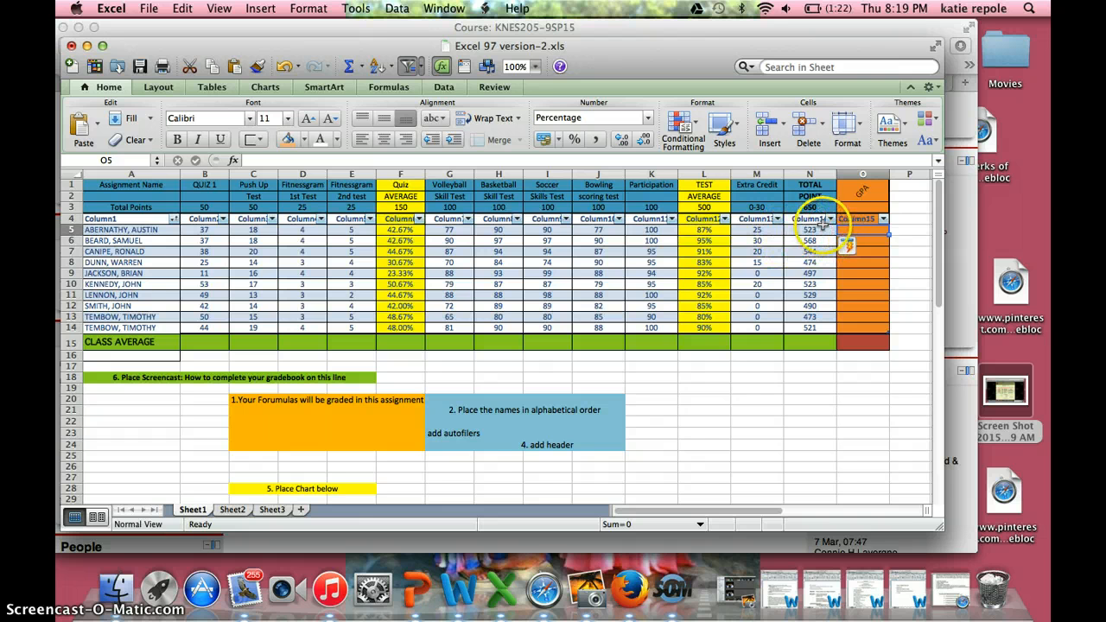
left_click(361, 68)
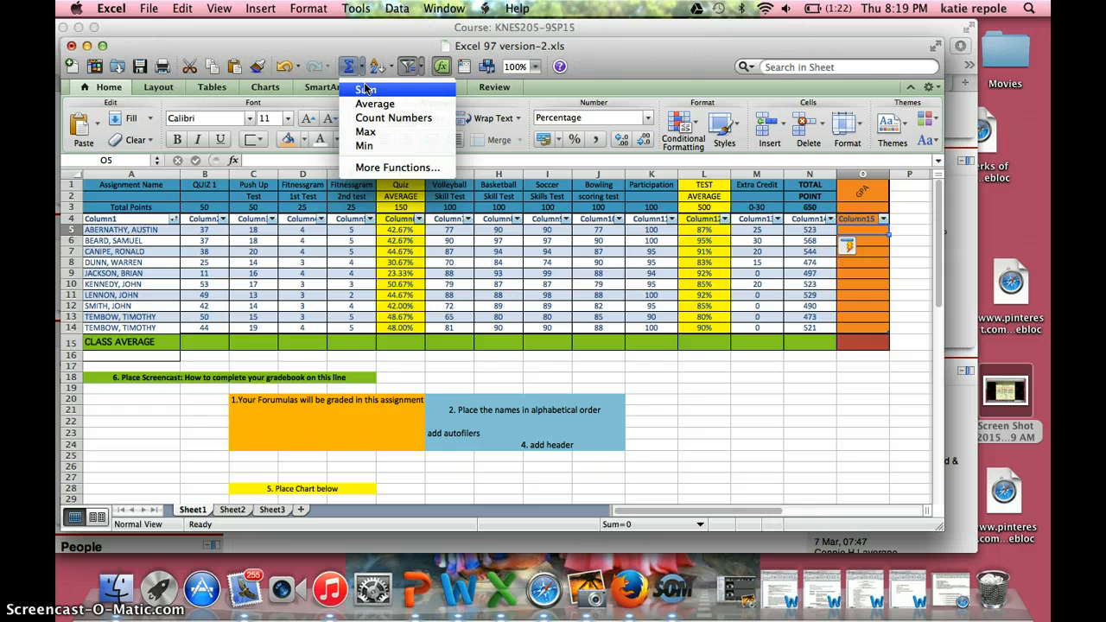
left_click(365, 89)
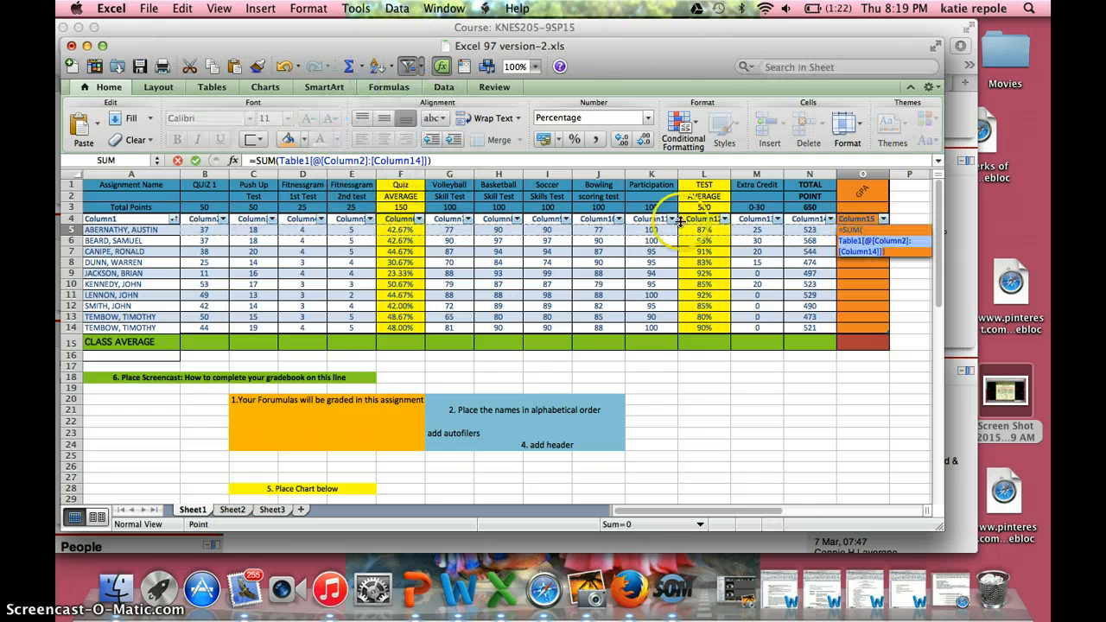
left_click(811, 231)
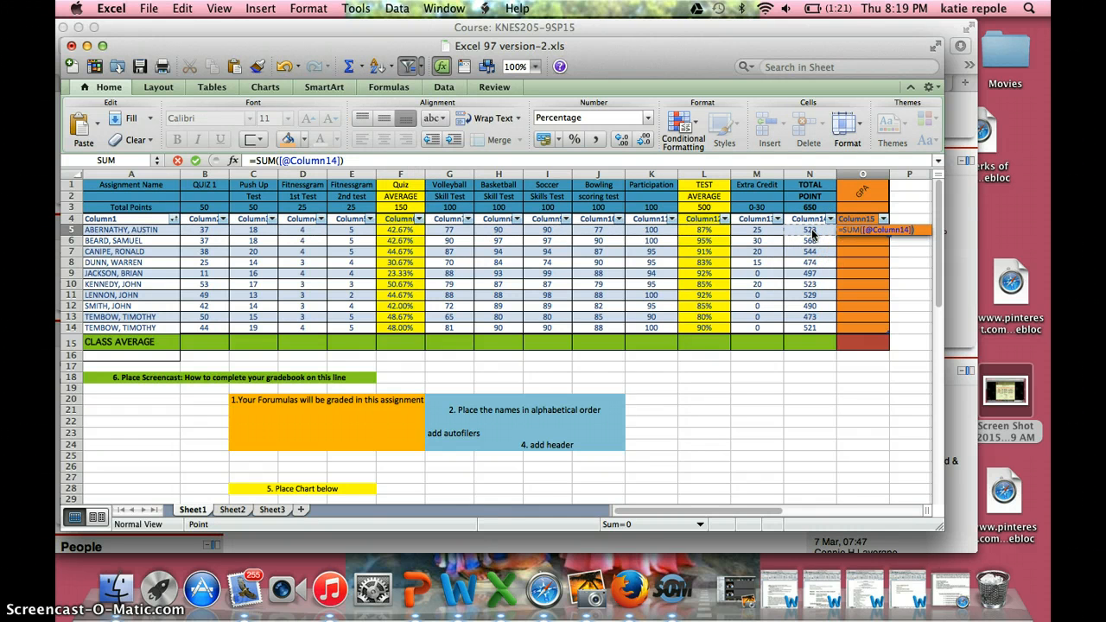
left_click(830, 236)
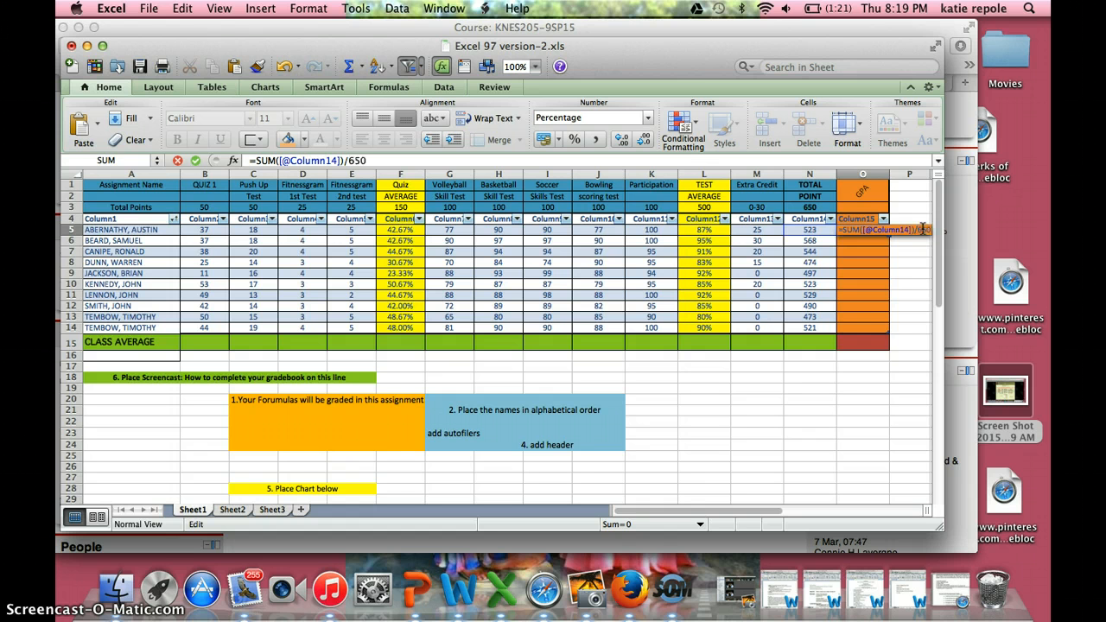
key("Return")
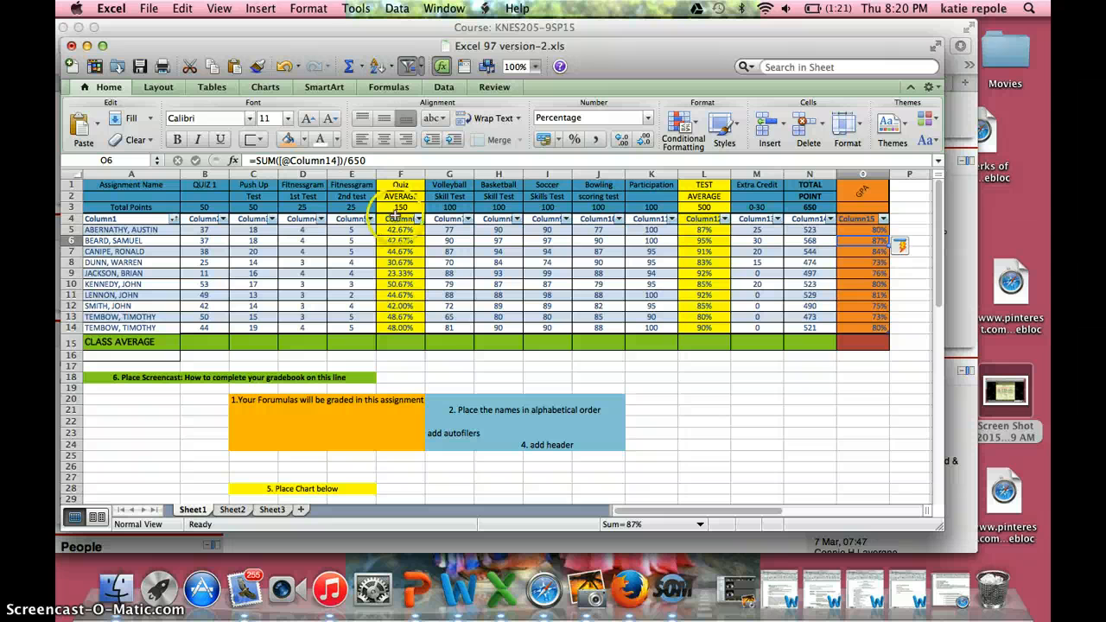
- Insert an AVERAGE of Column2 in B15 as the class average for Quiz 1
left_click(222, 342)
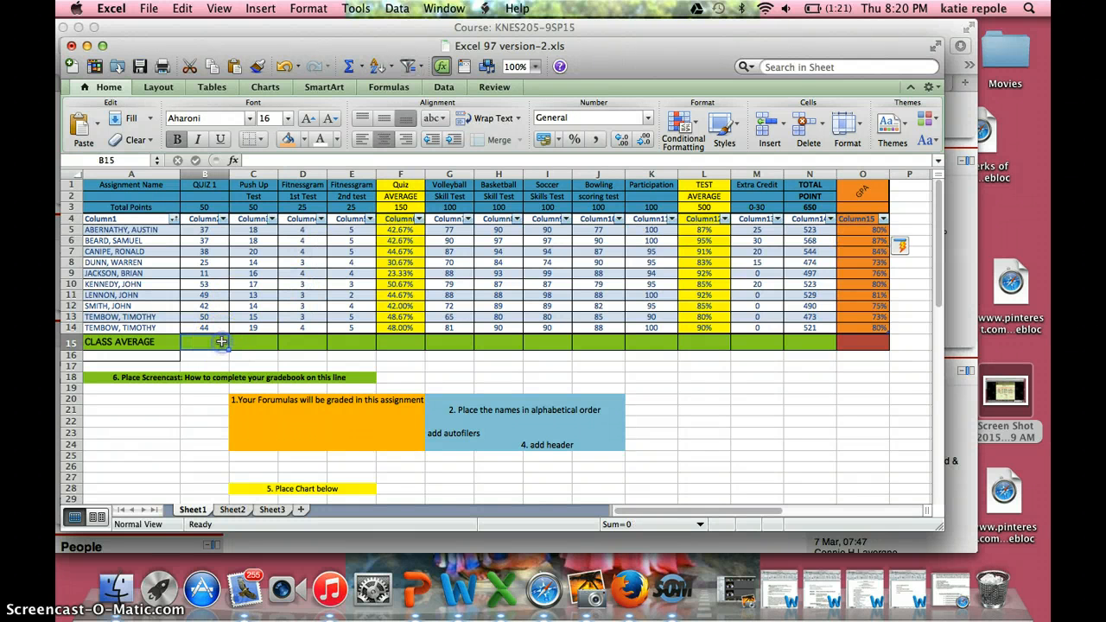
left_click(361, 68)
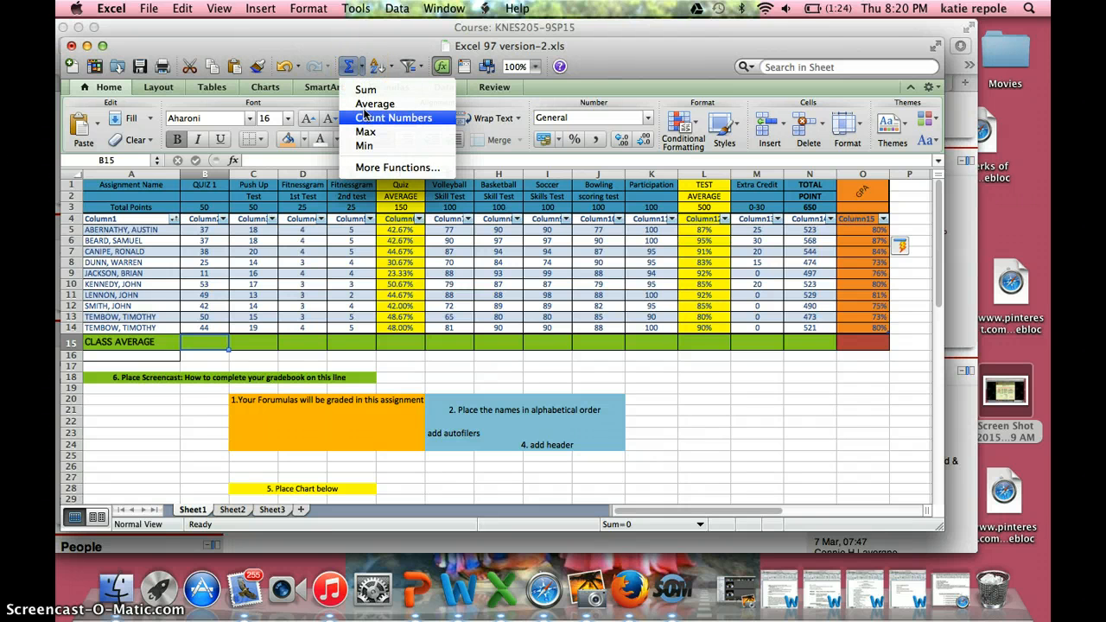
left_click(363, 105)
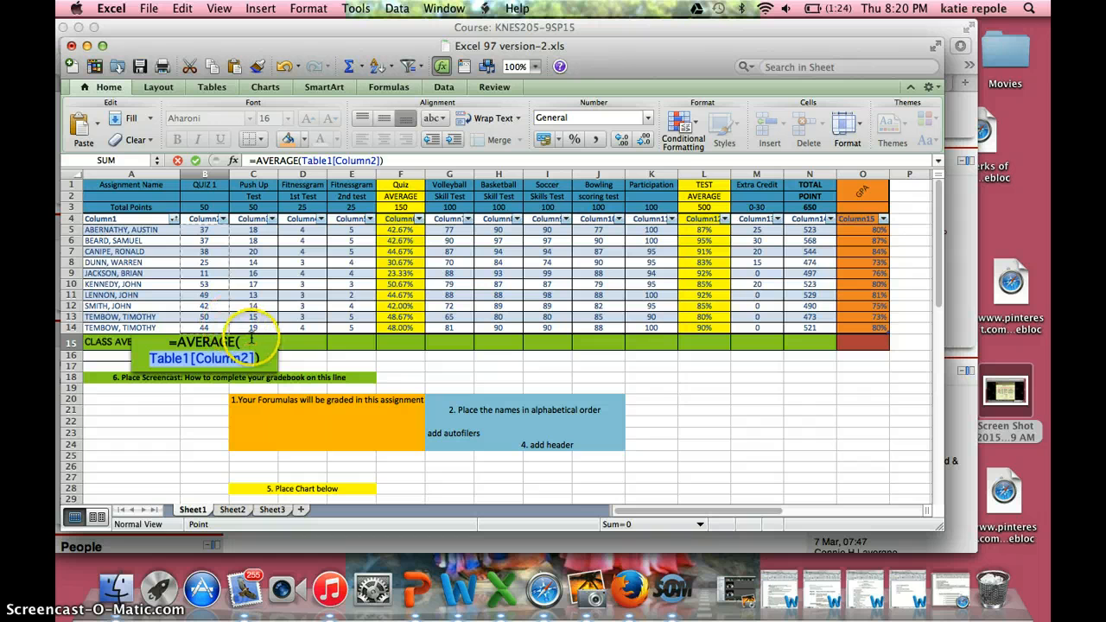
key("Return")
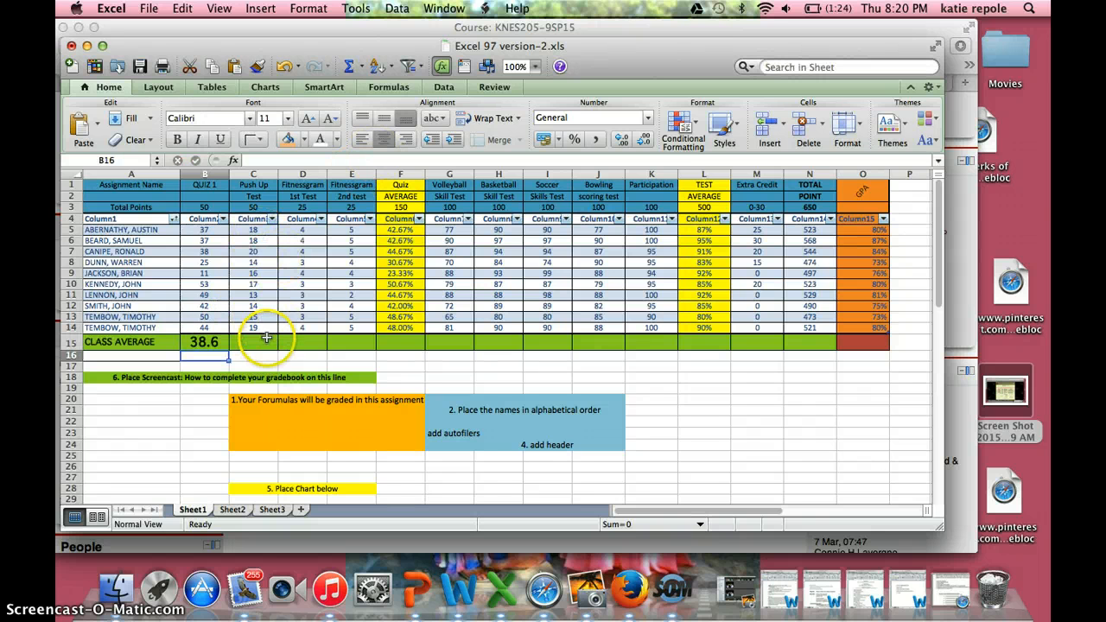
- Insert an AVERAGE of Column3 in C15 as the class average for the Push Up Test
left_click(267, 343)
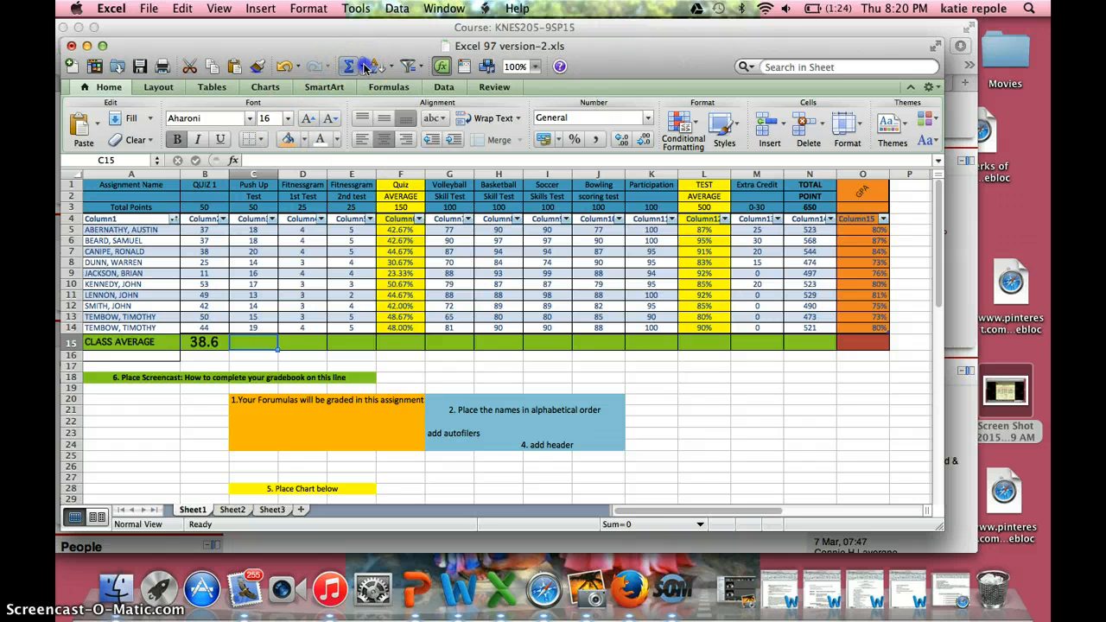
left_click(361, 66)
left_click(374, 103)
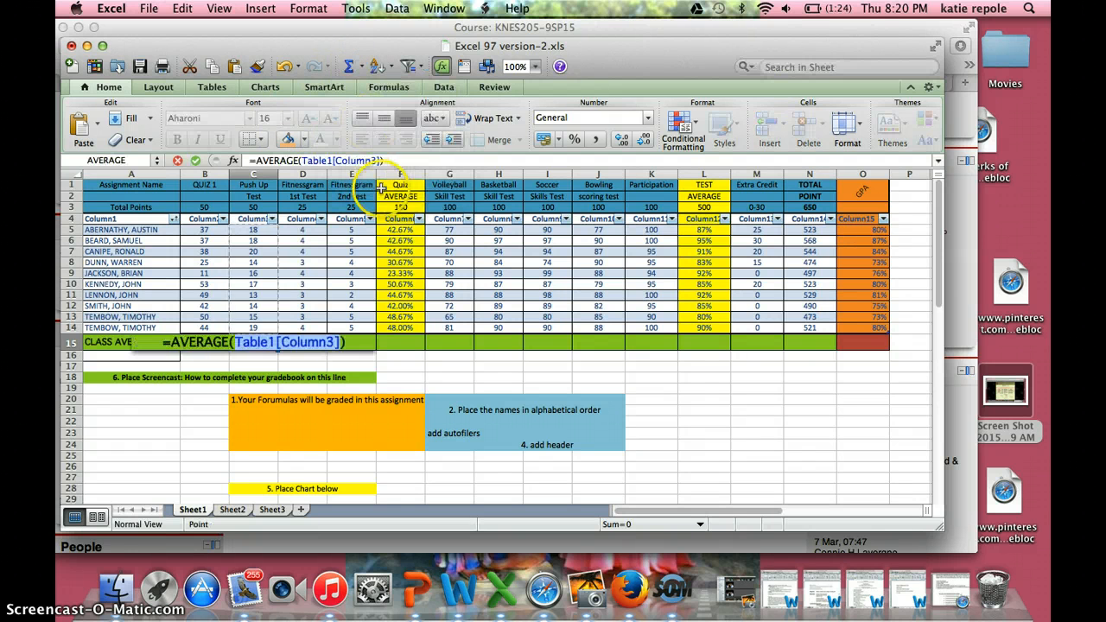
key("Return")
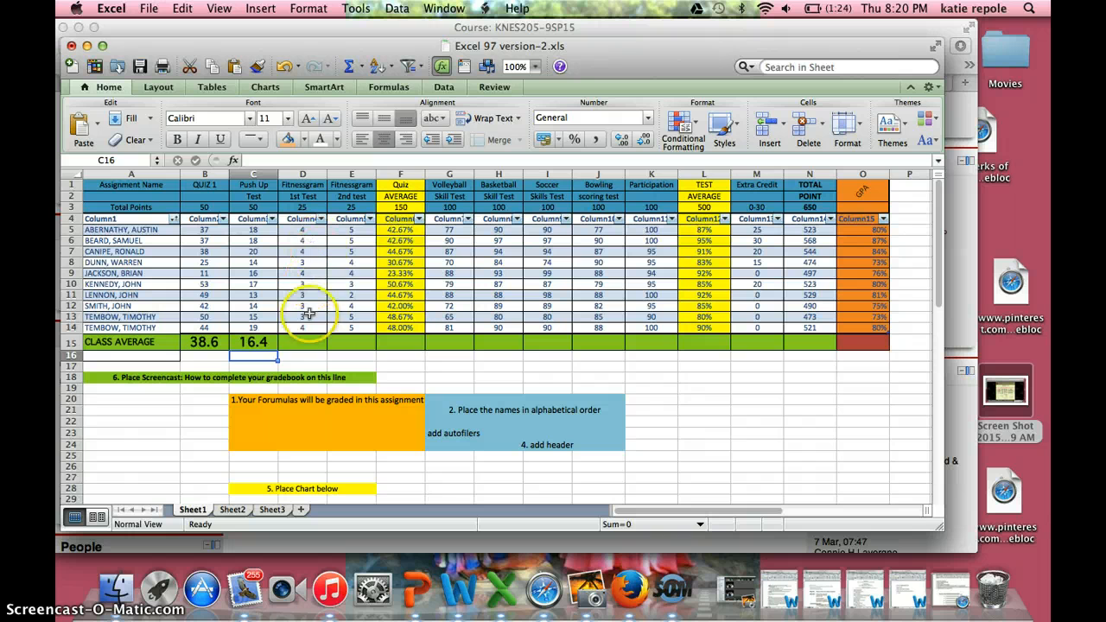
left_click(307, 337)
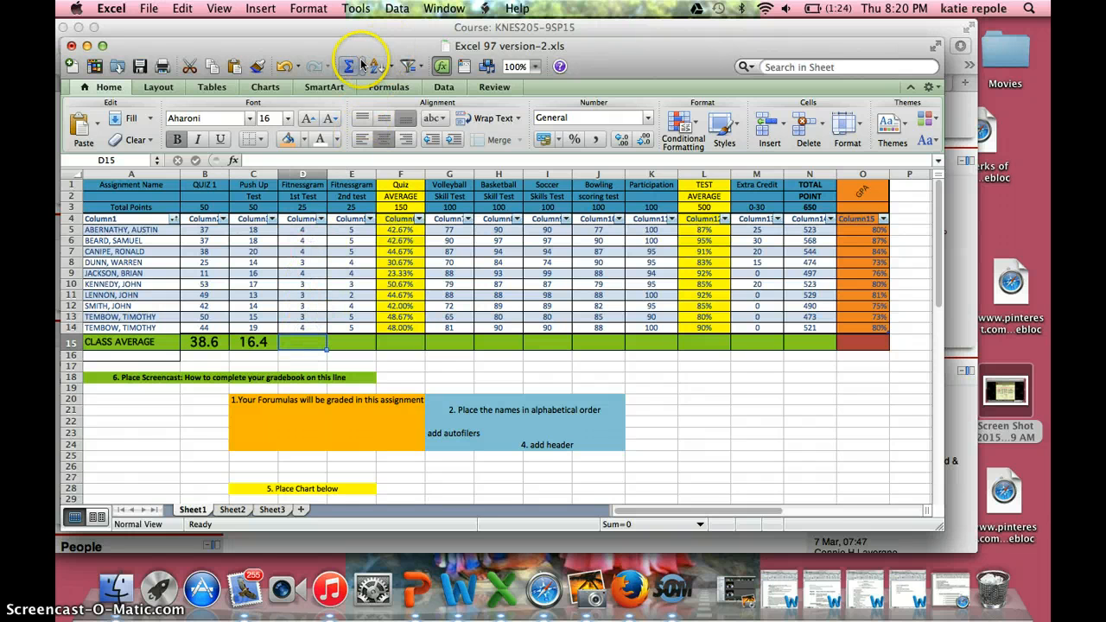
left_click(365, 65)
left_click(367, 103)
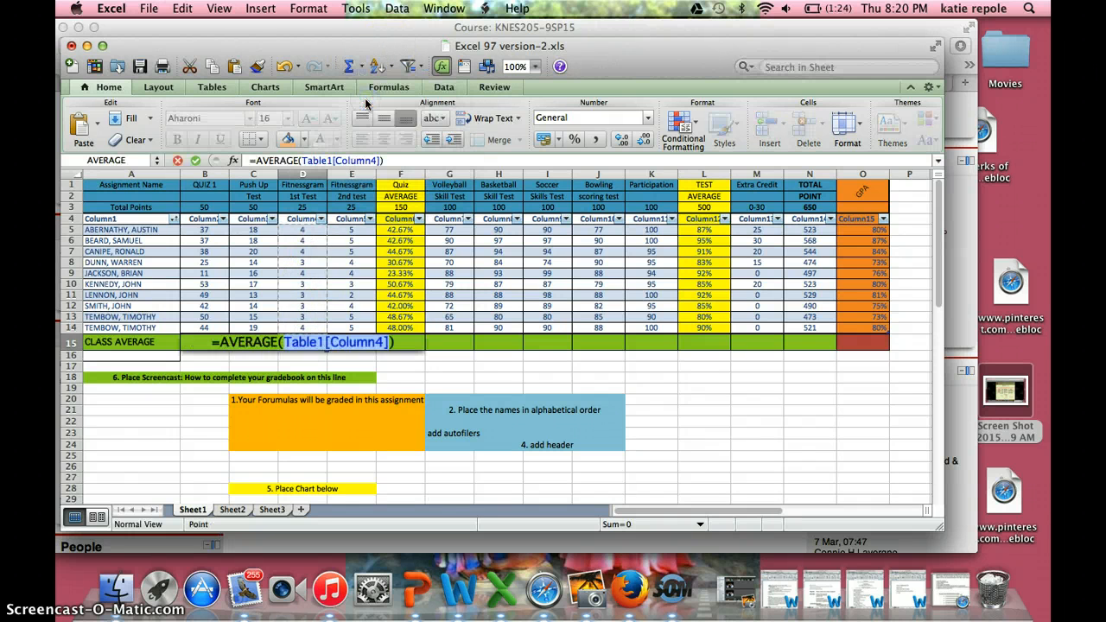
key("BackSpace")
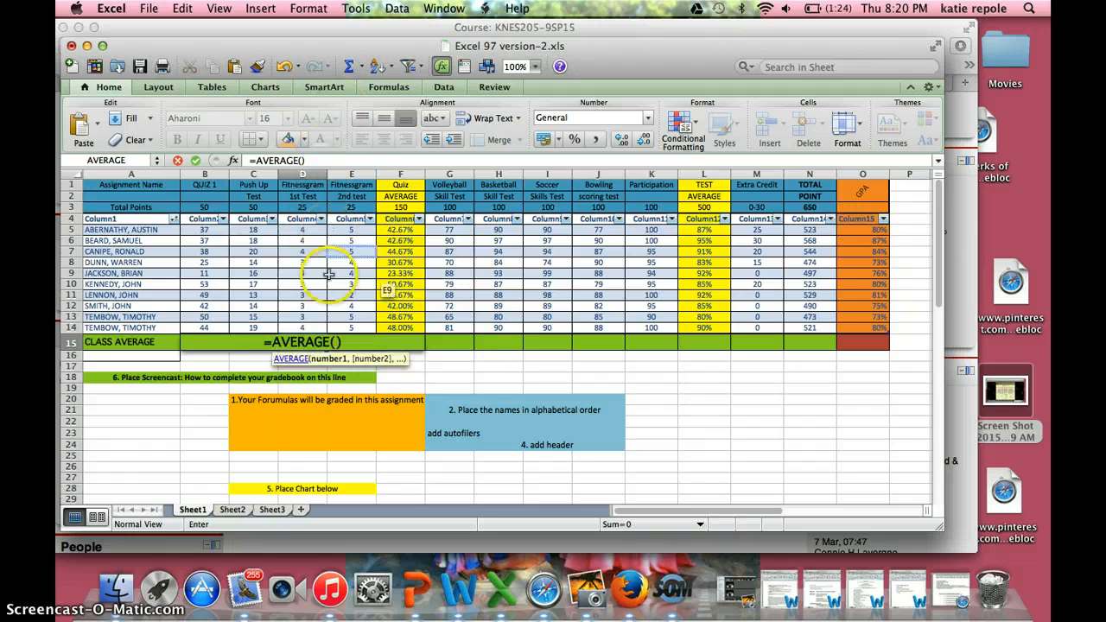
key("BackSpace")
key("BackSpace")
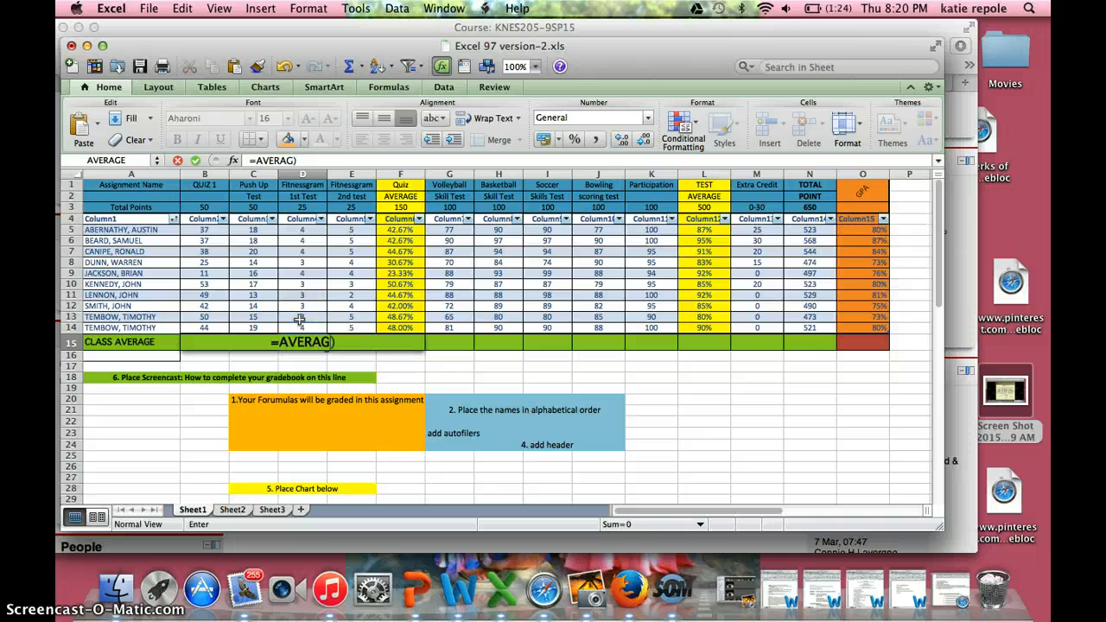
key("Return")
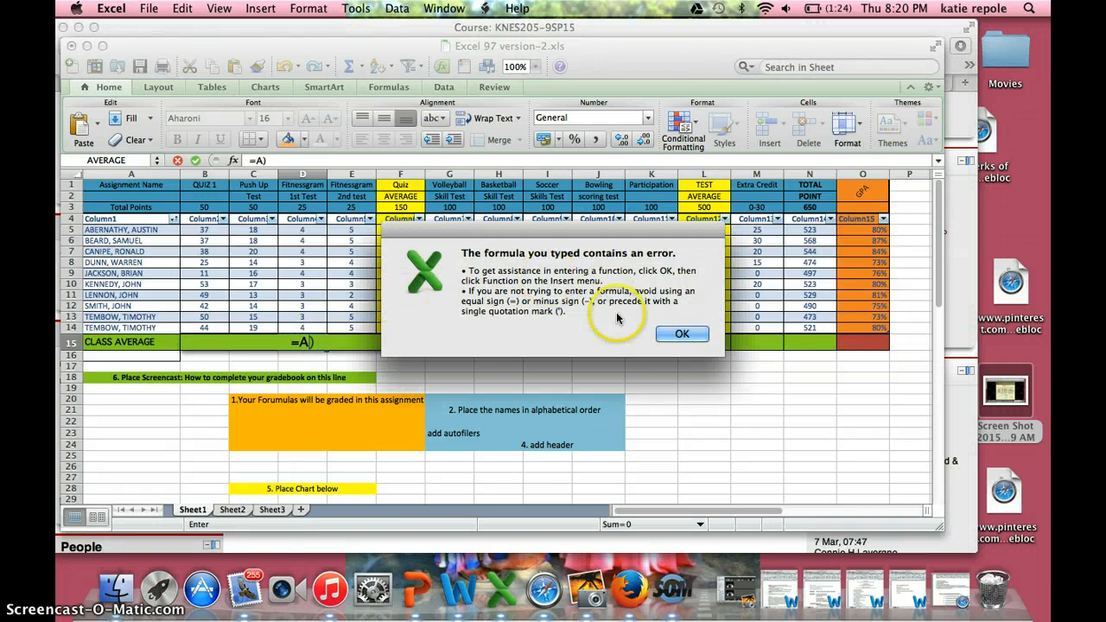
left_click(691, 336)
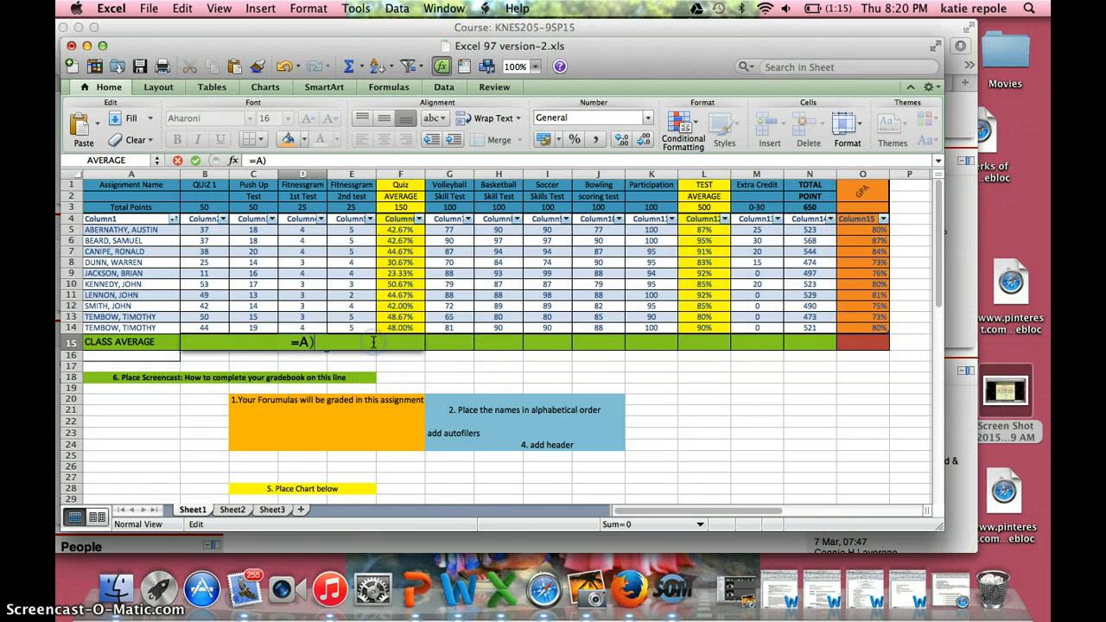
key("Escape")
key("Return")
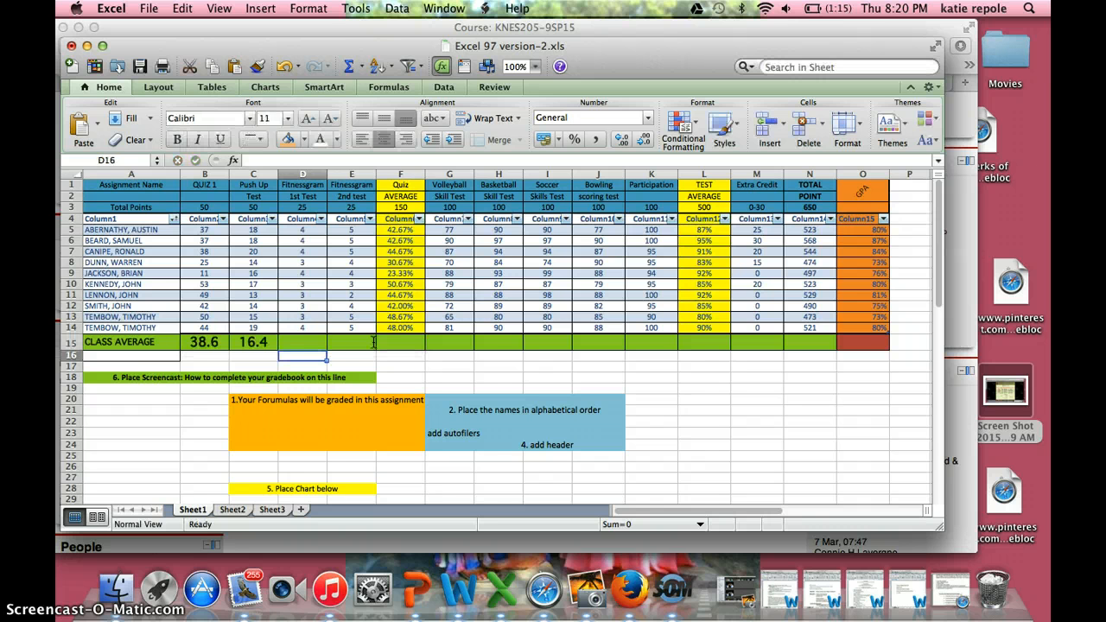
- Insert an AVERAGE of Column4 in D15 as the class average for the first Fitnessgram test
left_click(316, 343)
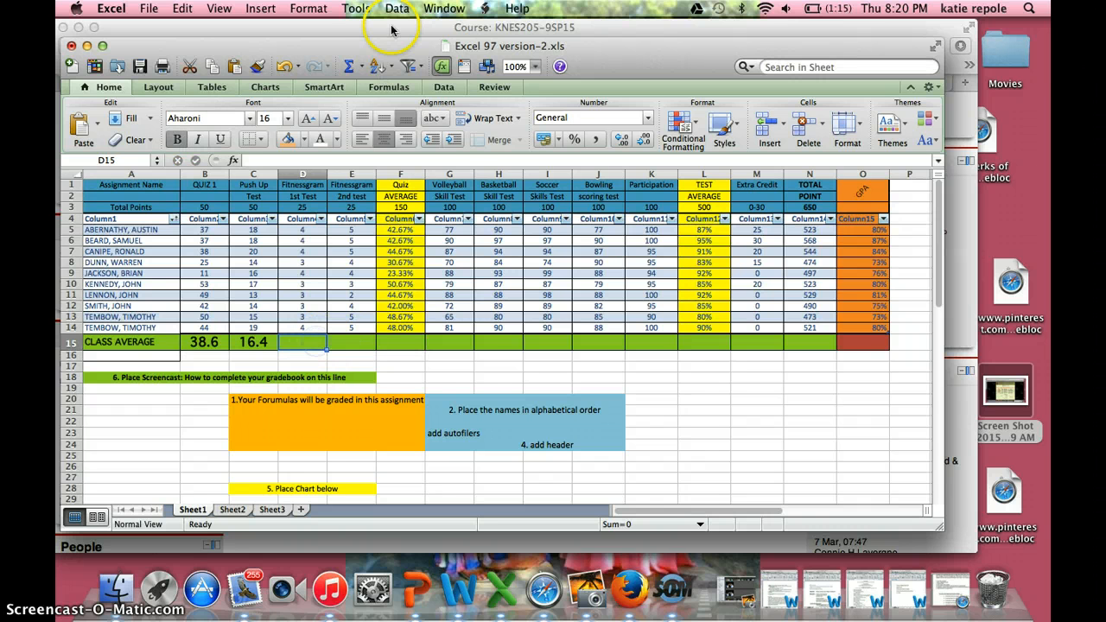
left_click(359, 67)
left_click(366, 102)
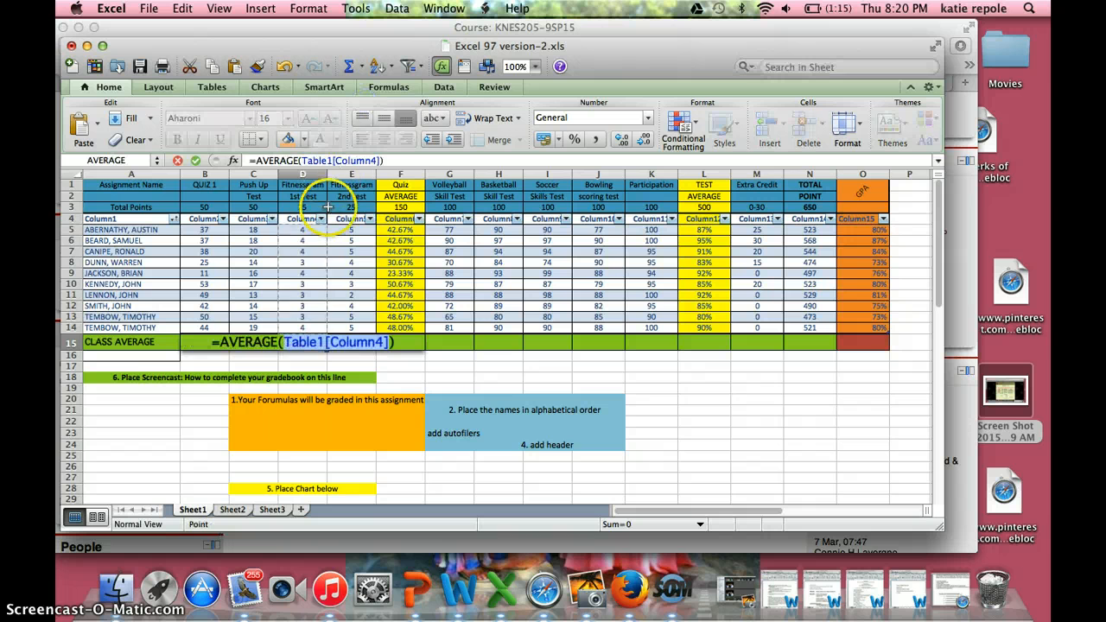
key("Return")
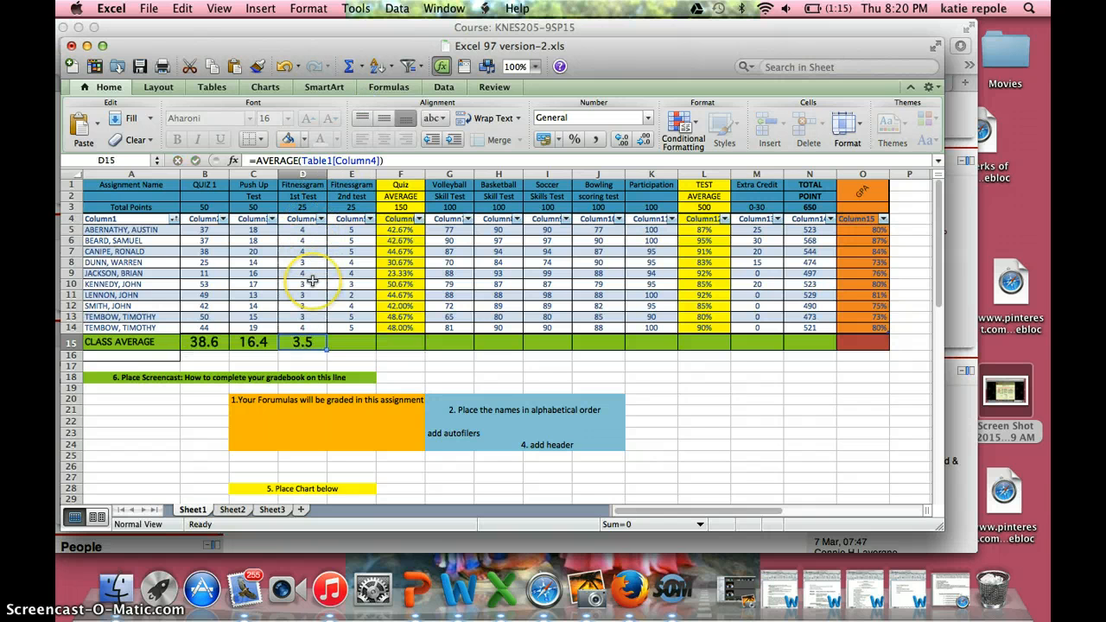
left_click(364, 343)
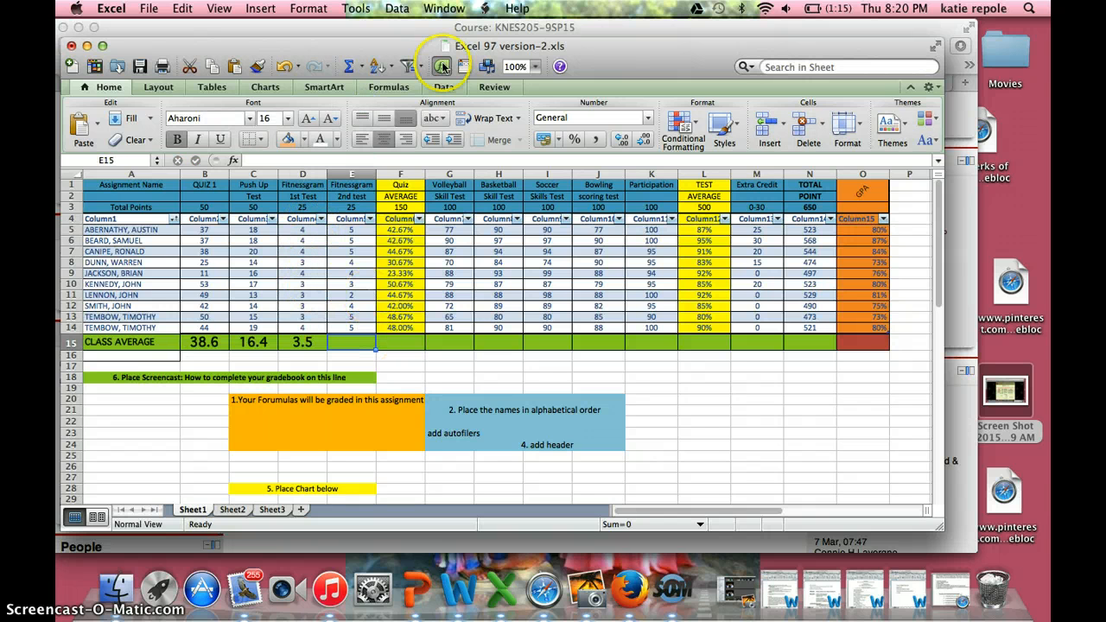
left_click(361, 66)
left_click(372, 103)
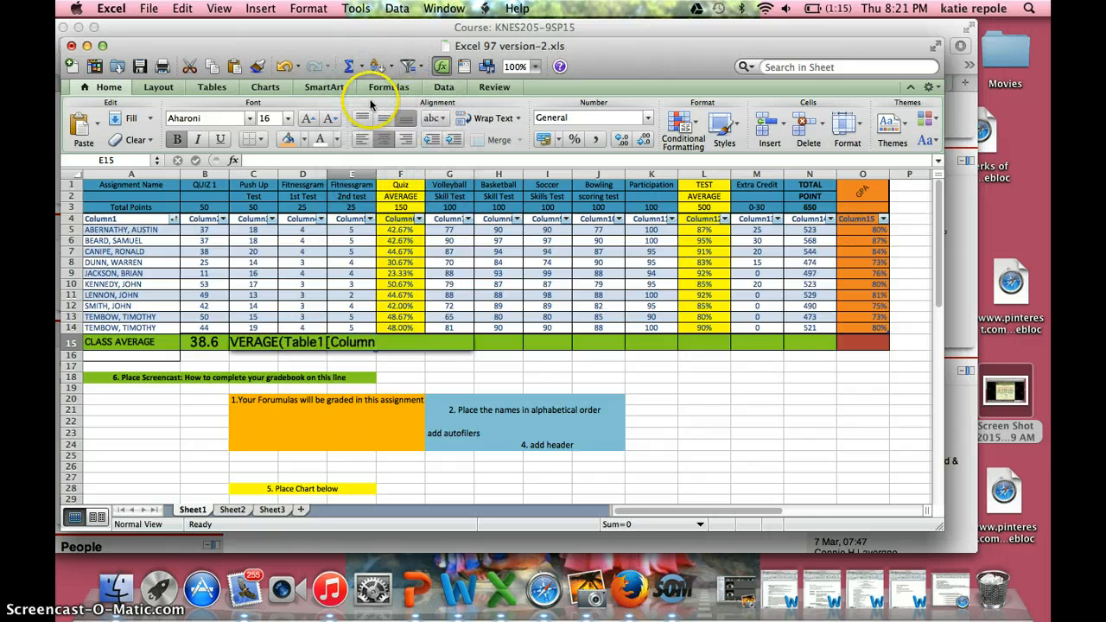
key("BackSpace")
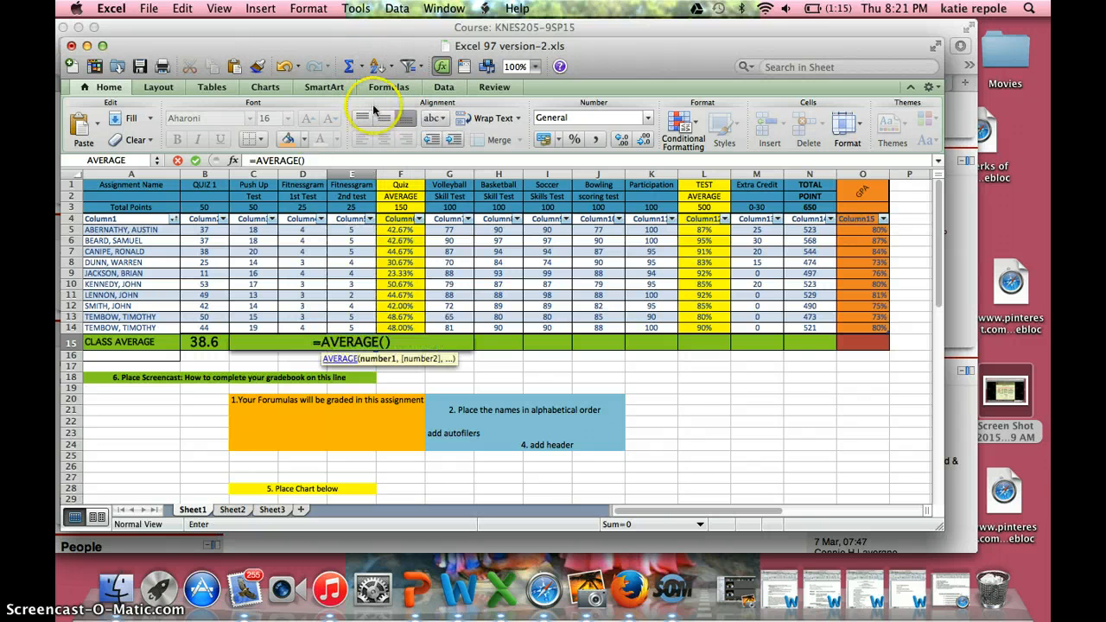
key("Return")
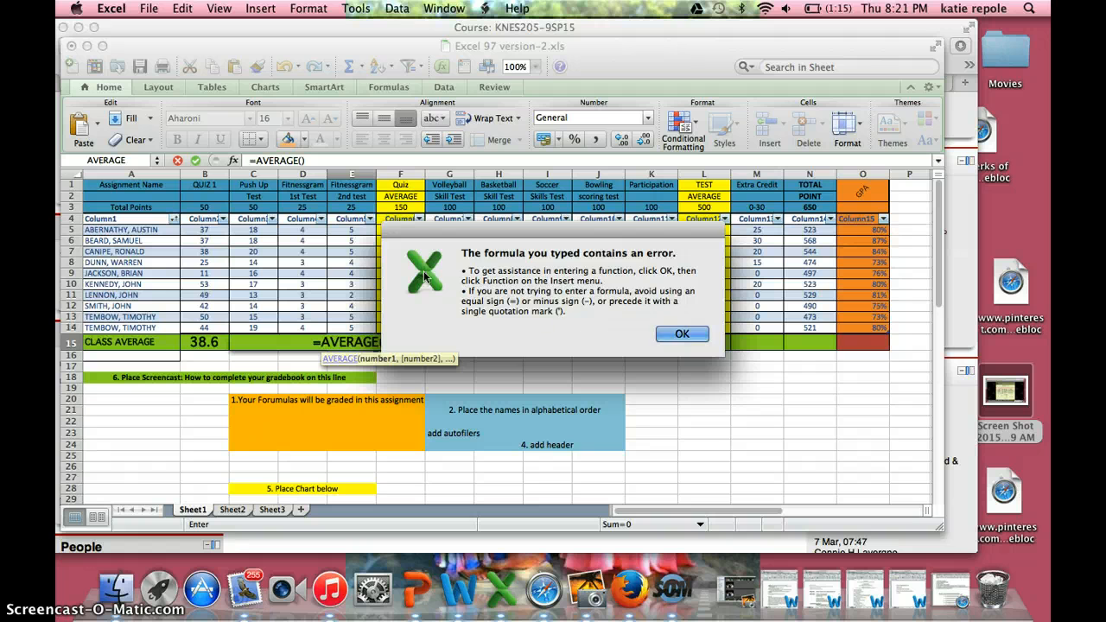
left_click(682, 334)
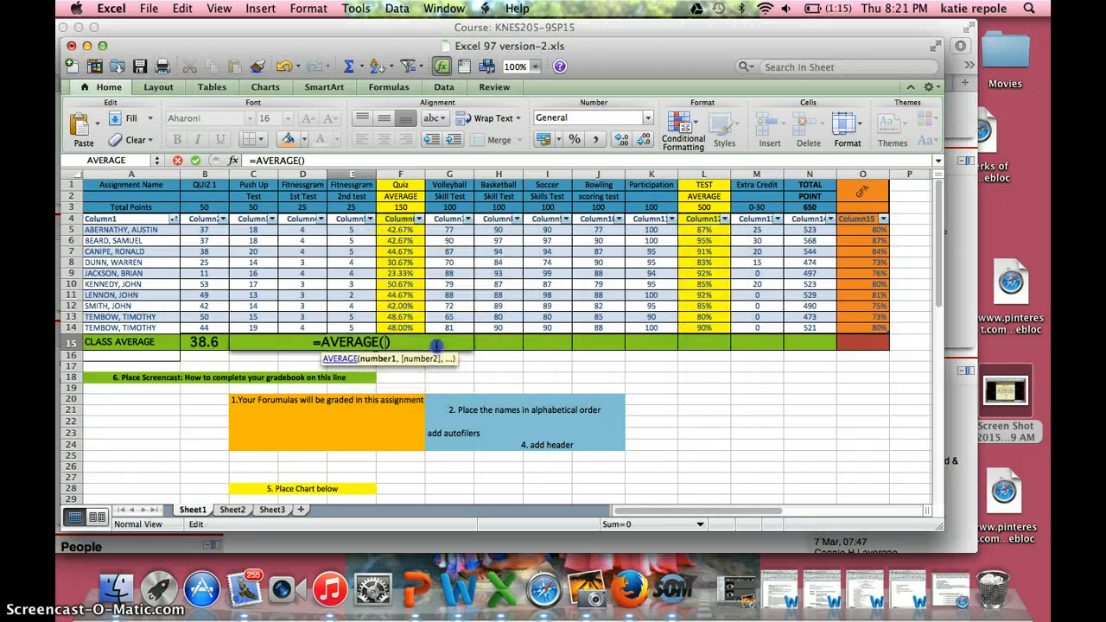
left_click_drag(437, 346, 338, 343)
key("Escape")
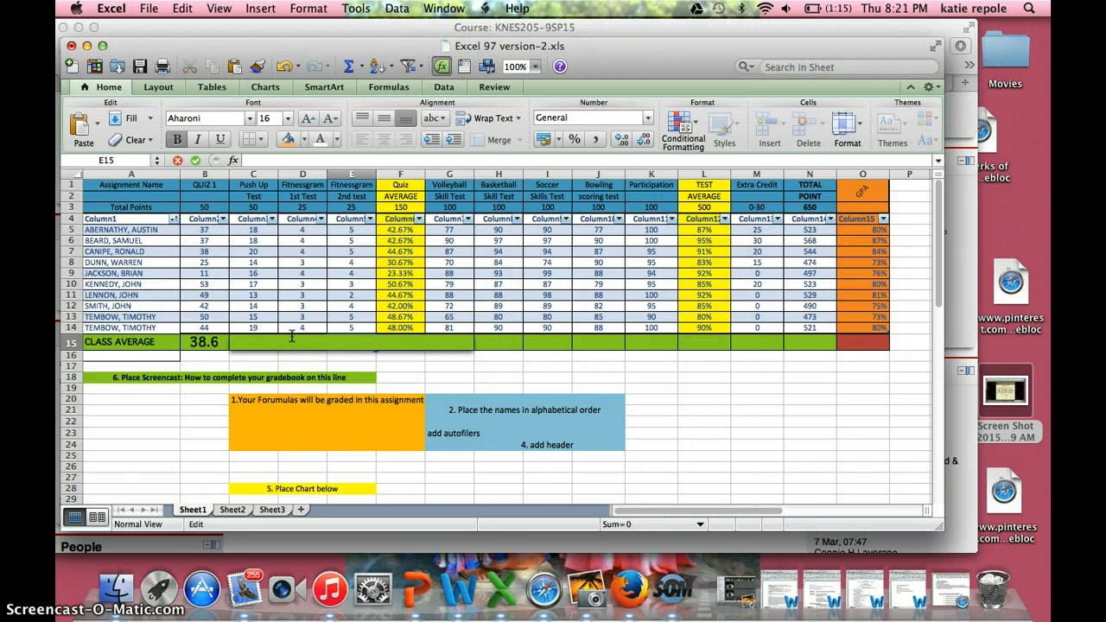
left_click(443, 368)
left_click(357, 352)
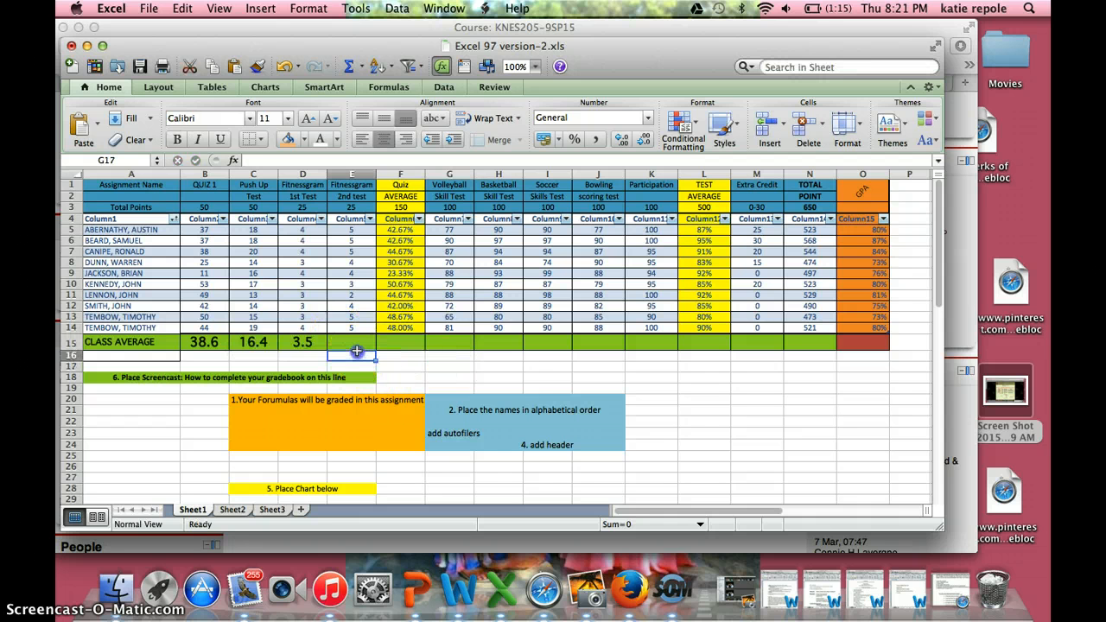
- Insert an AVERAGE of Column5 in E15 as the class average for the second Fitnessgram test
left_click(355, 341)
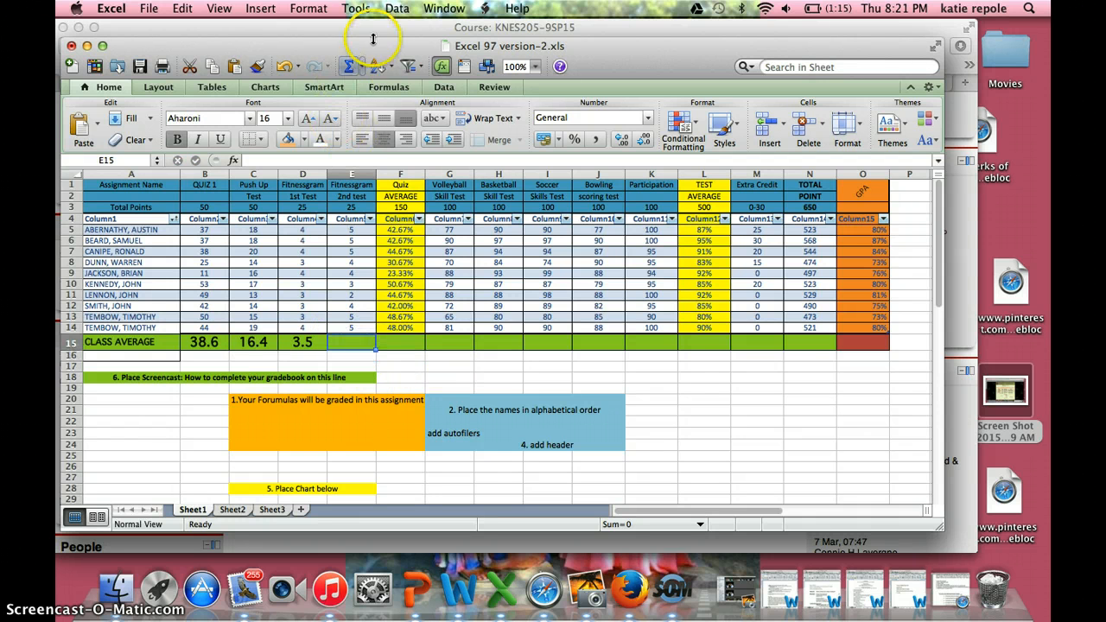
left_click(361, 67)
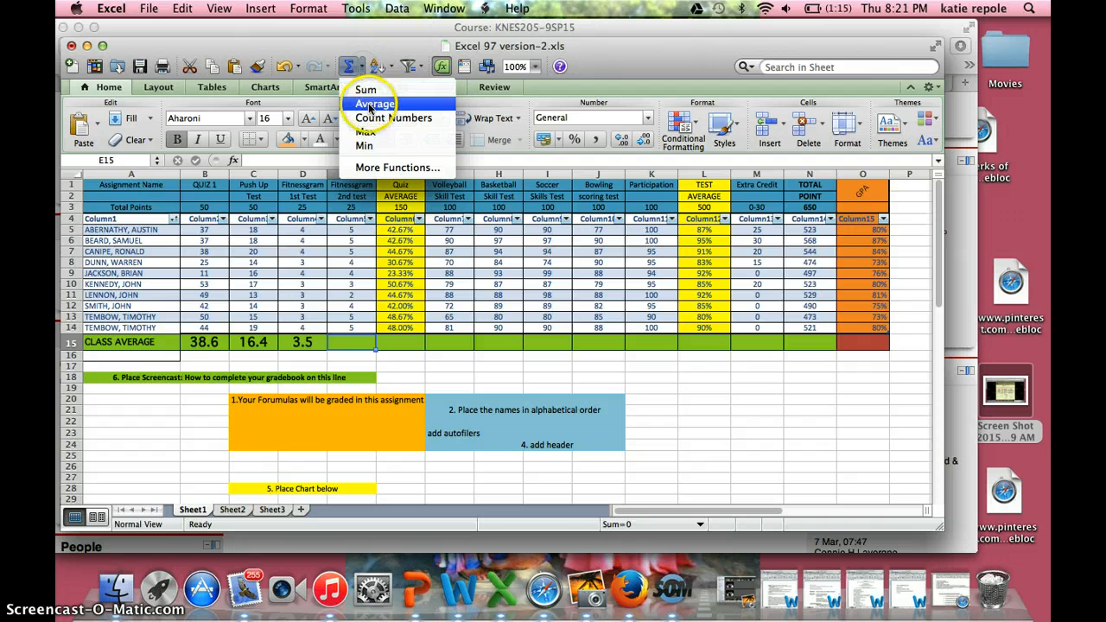
left_click(371, 103)
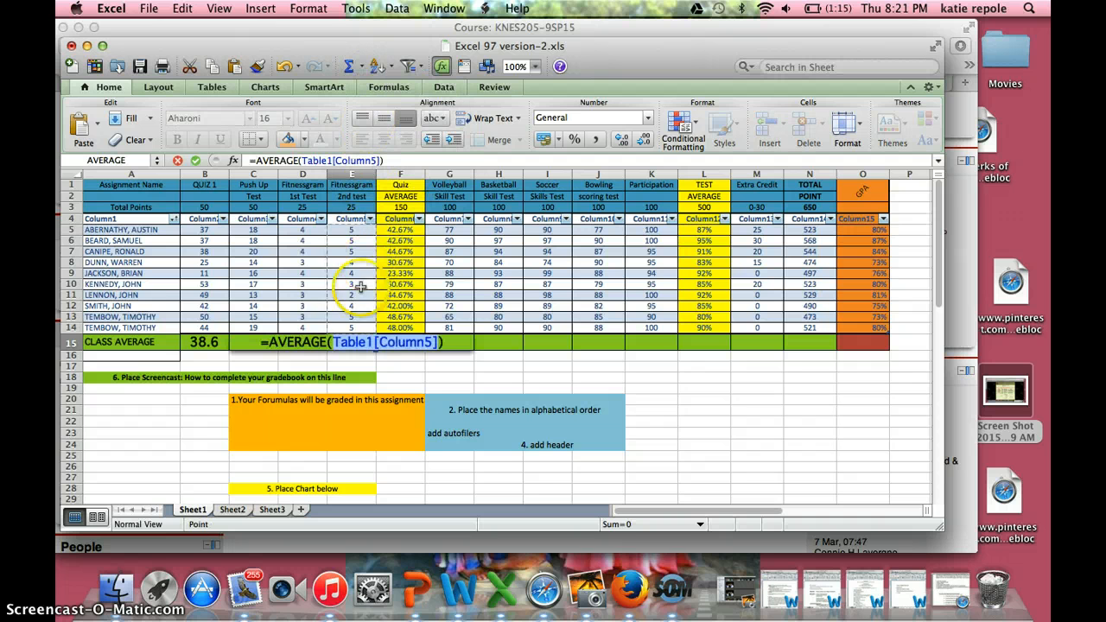
left_click(449, 343)
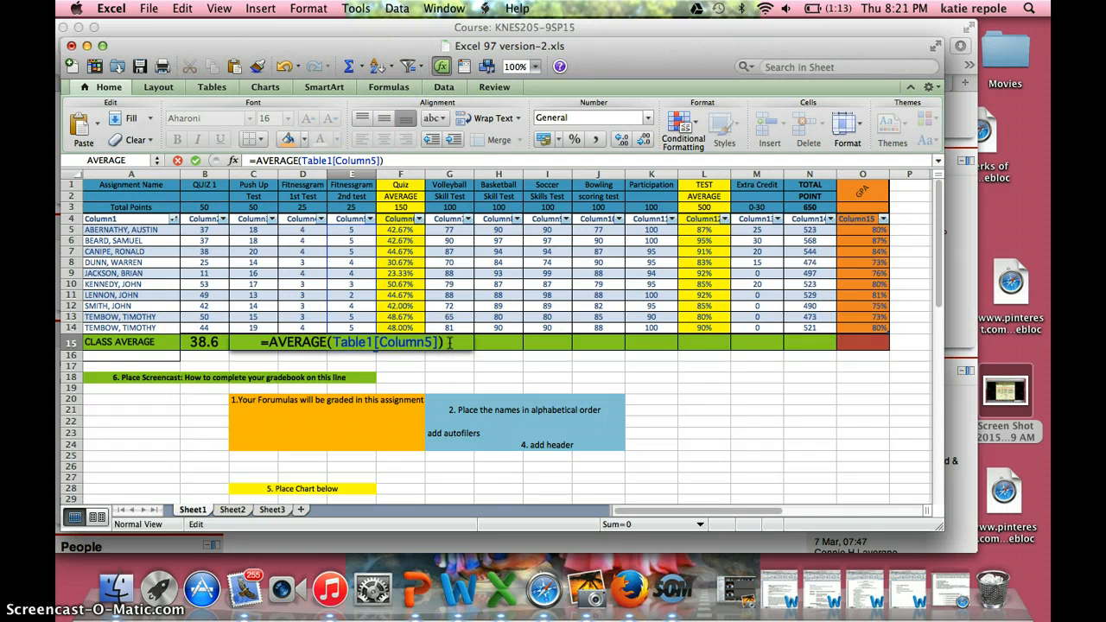
key("Tab")
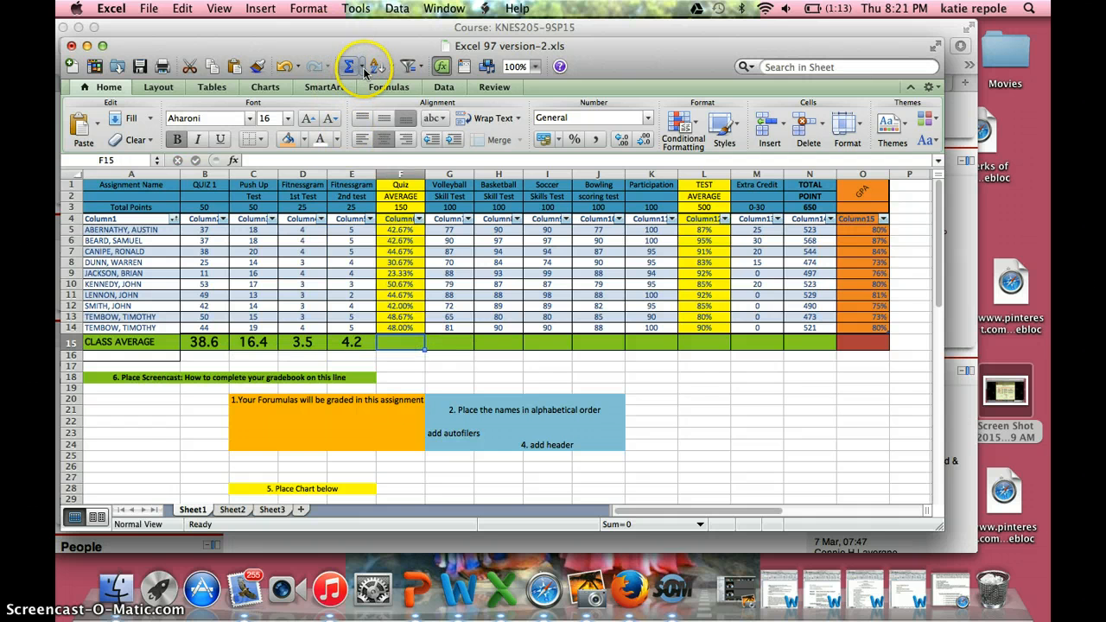
- Insert an AVERAGE of Column6 in F15 as the class average for the Quiz Average column
left_click(361, 66)
left_click(370, 103)
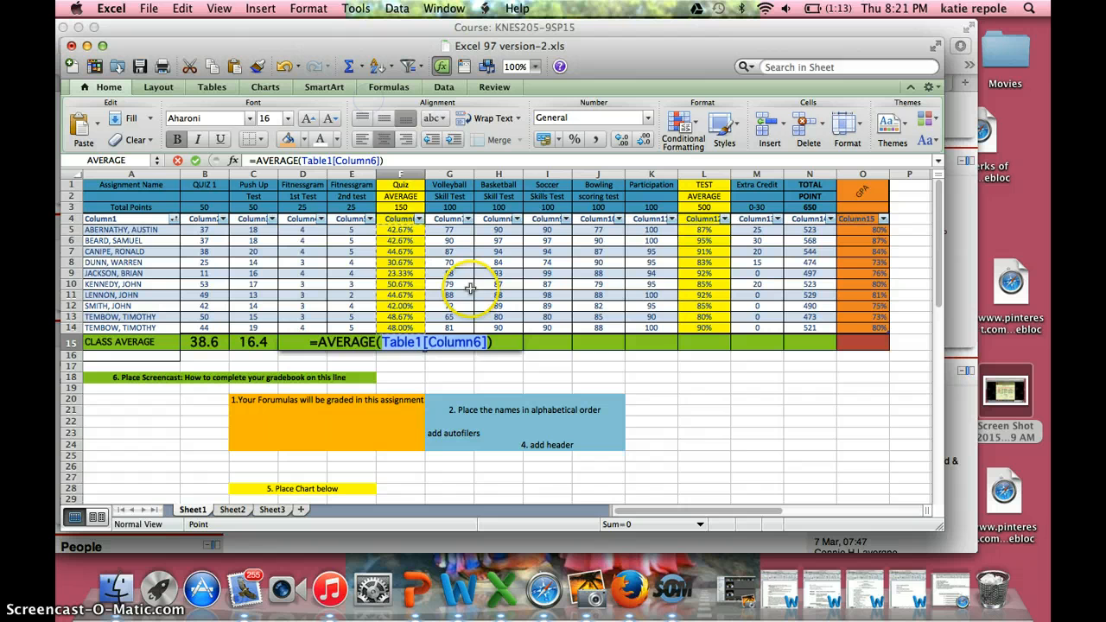
left_click(500, 343)
key("Return")
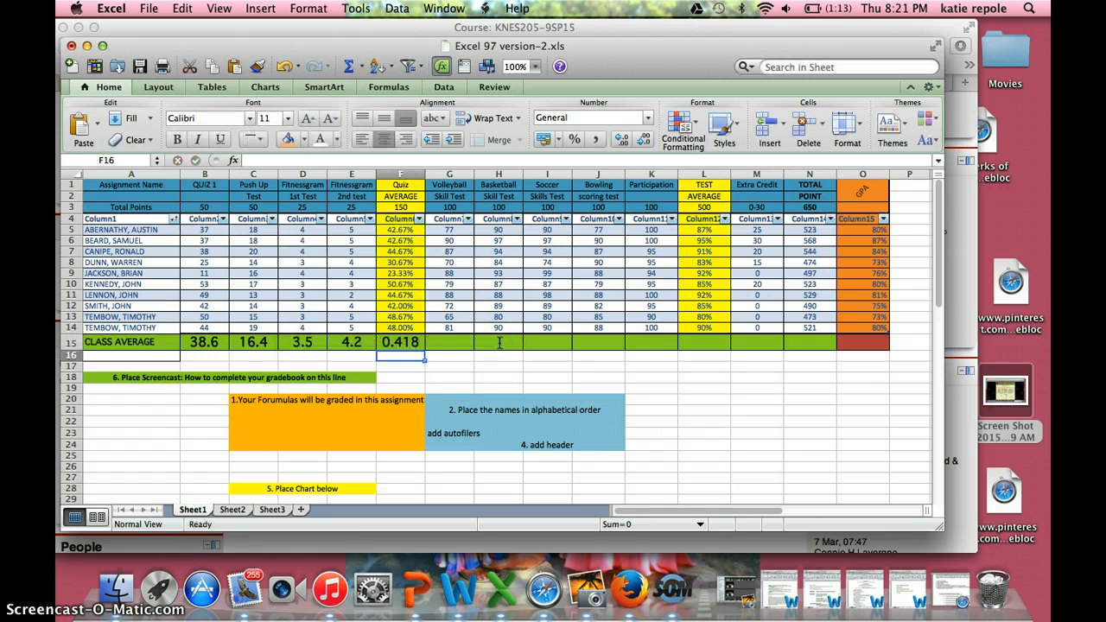
- Insert an AVERAGE of Column7 in G15 as the class average for the Volleyball Skill Test
left_click(464, 344)
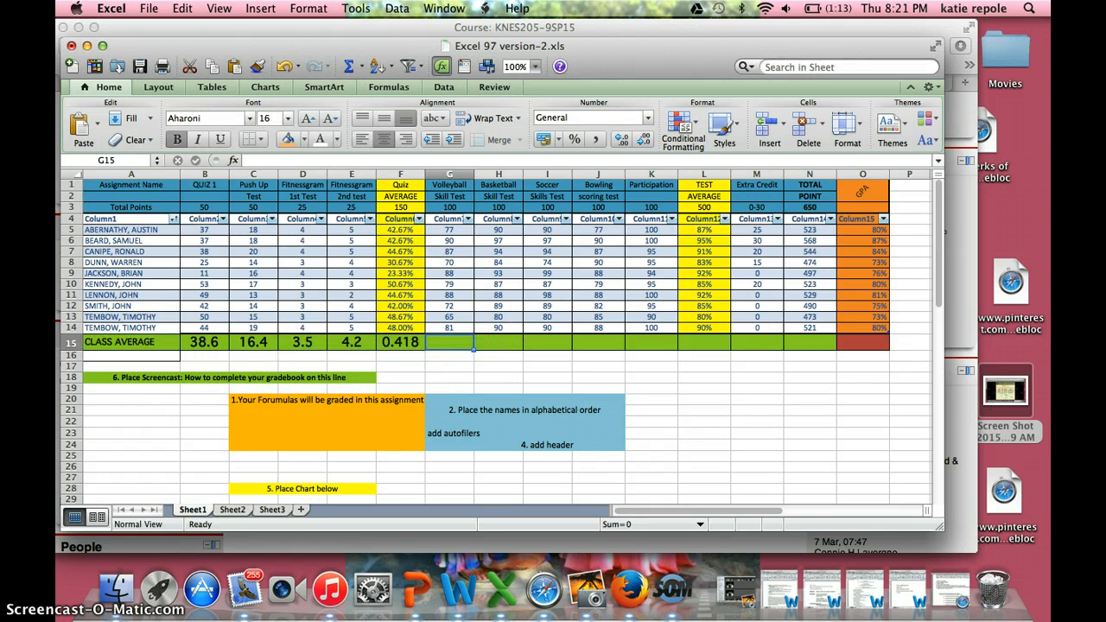
left_click(366, 69)
left_click(373, 102)
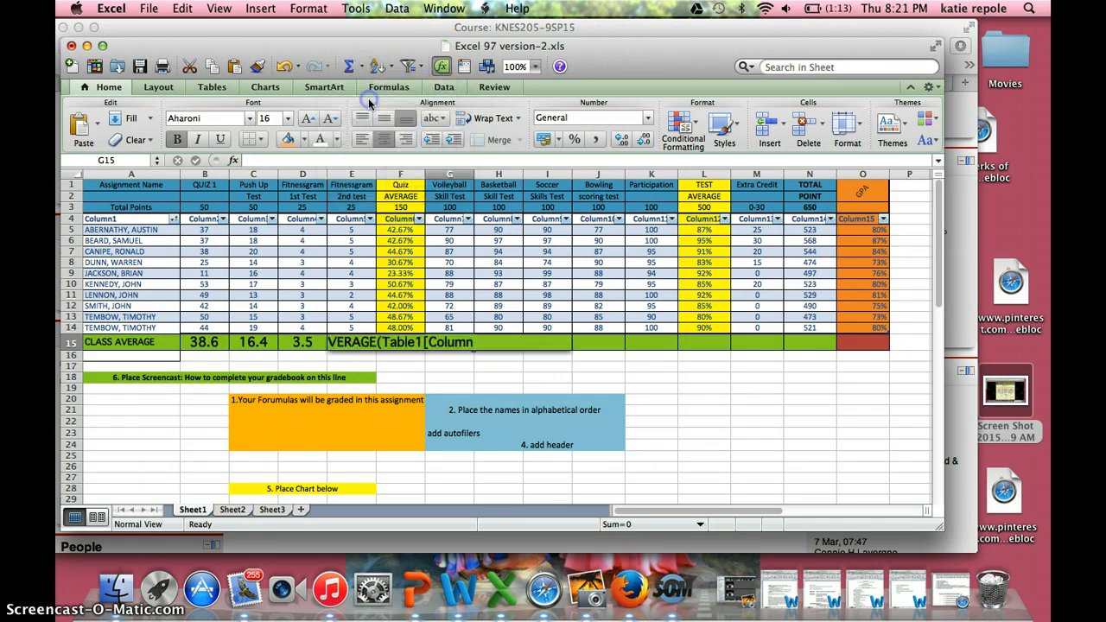
left_click(562, 344)
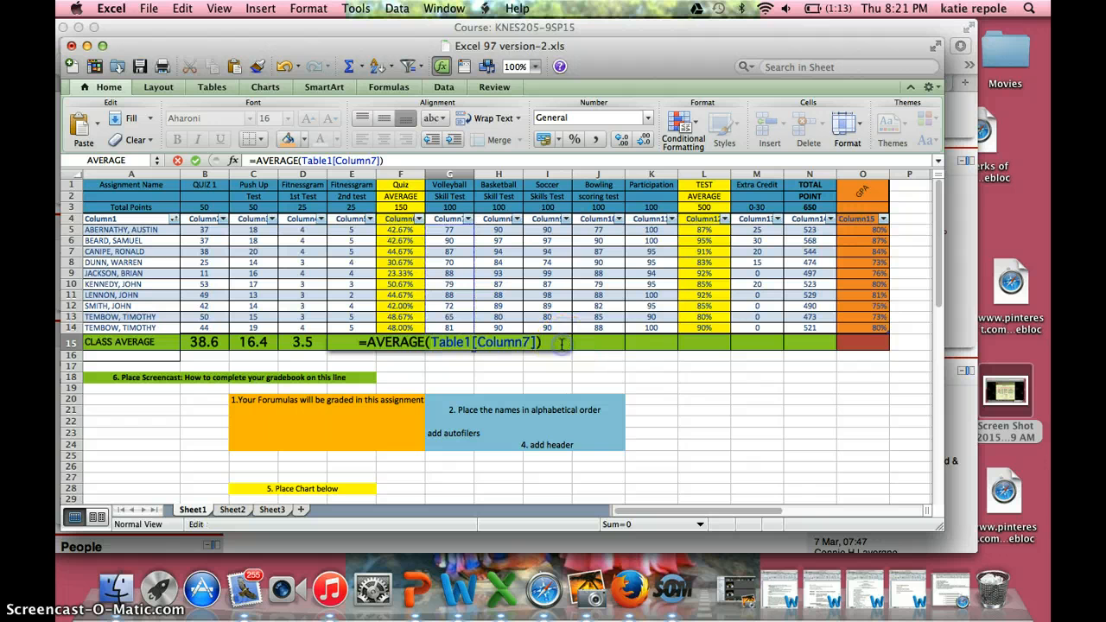
key("Return")
- Insert an AVERAGE of Column8 in H15 as the class average for the Basketball Skill Test
key("Tab")
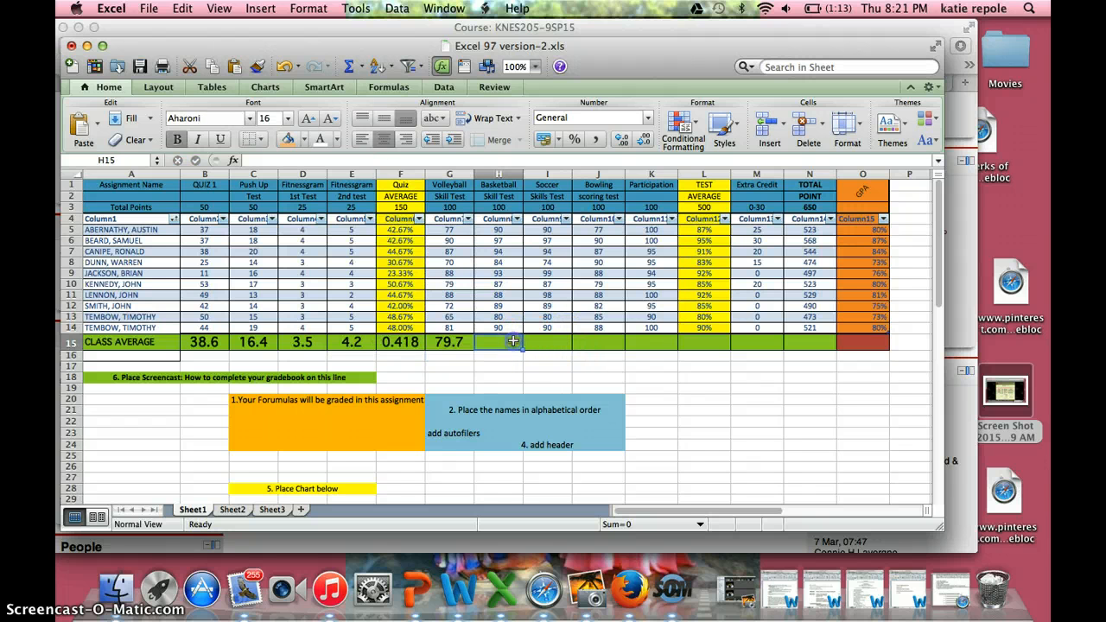
left_click(360, 66)
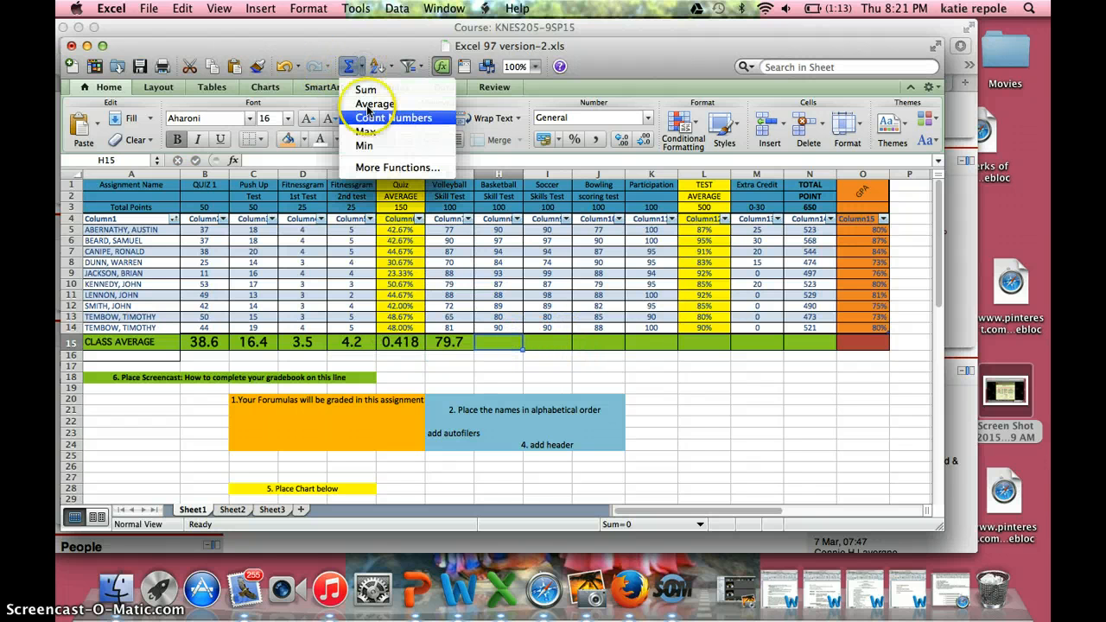
left_click(368, 105)
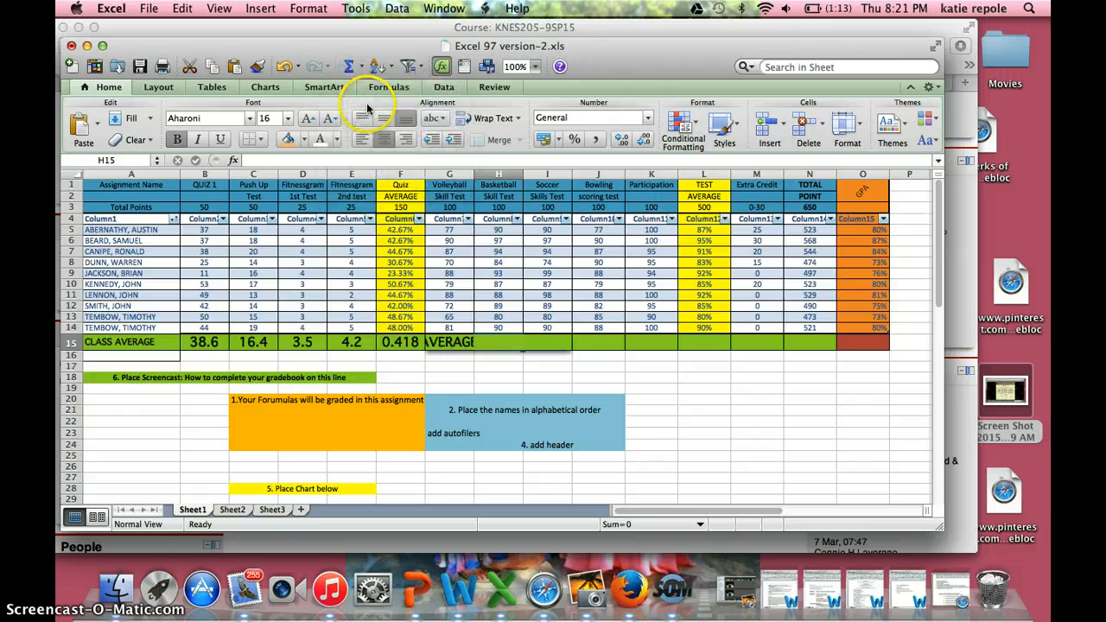
left_click(599, 341)
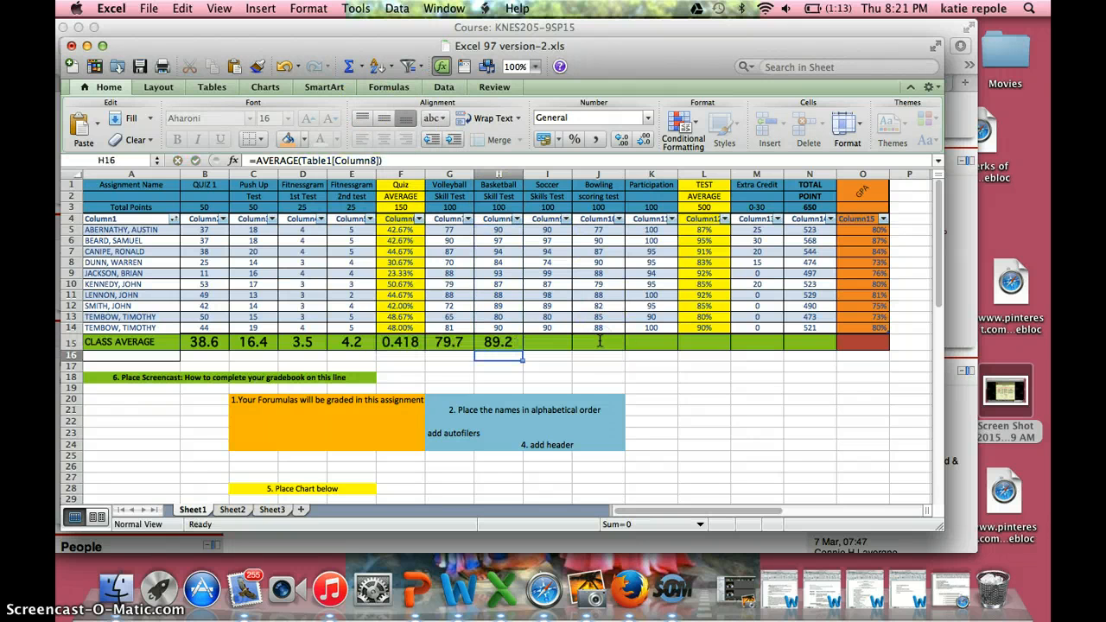
- Insert an AVERAGE of Column9 in I15 as the class average for the Soccer Skills Test
left_click(563, 341)
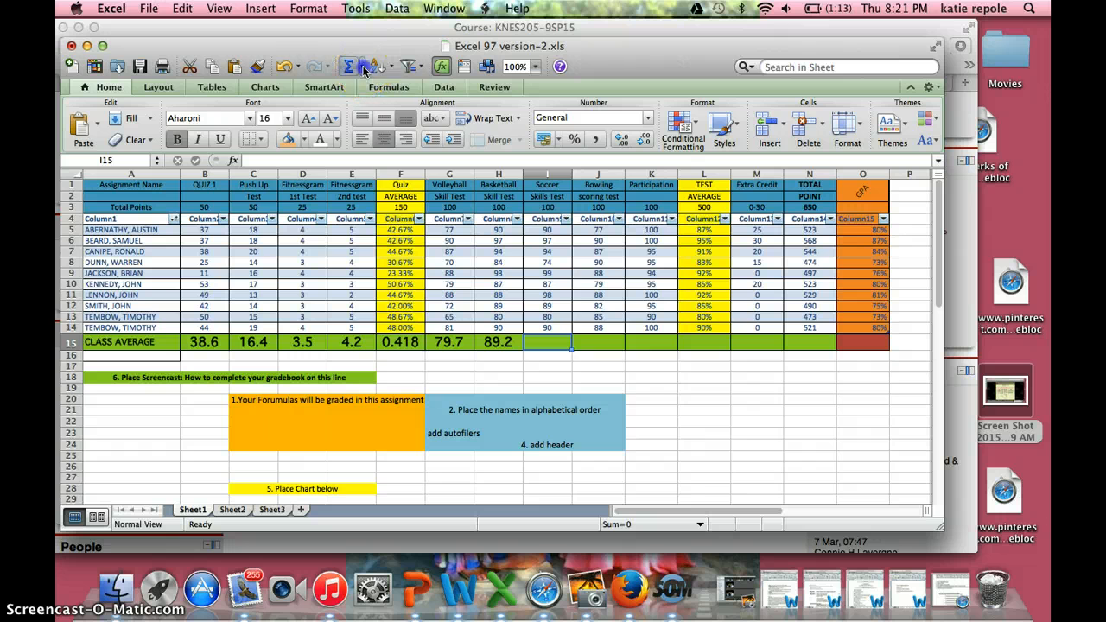
left_click(359, 67)
left_click(373, 104)
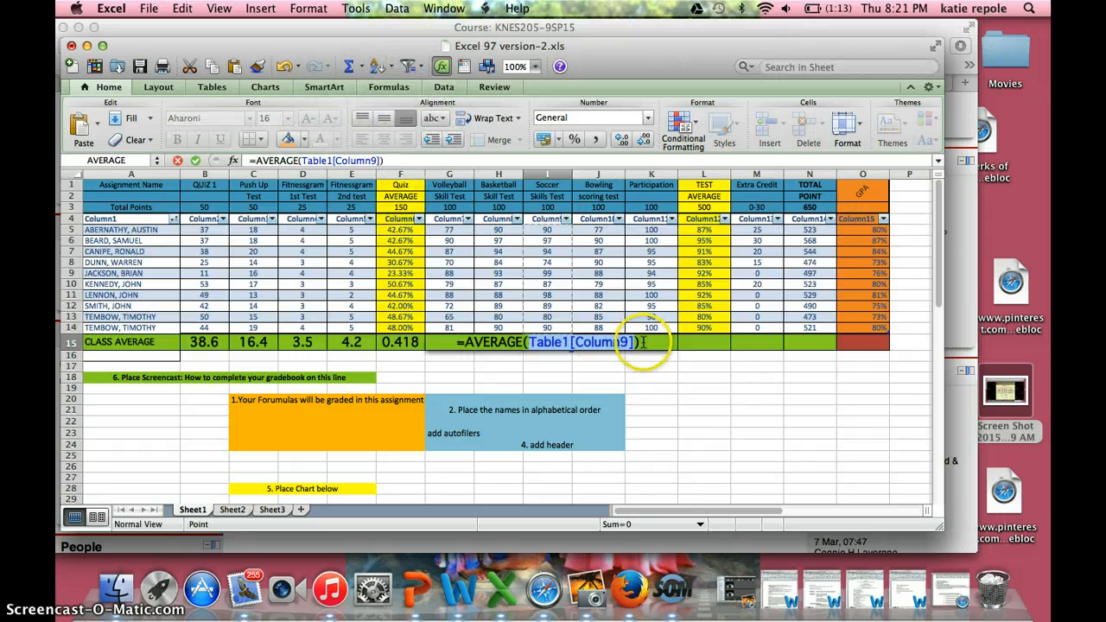
key("Return")
- Insert an AVERAGE of Column10 in J15 as the class average for the Bowling scoring test
left_click(616, 341)
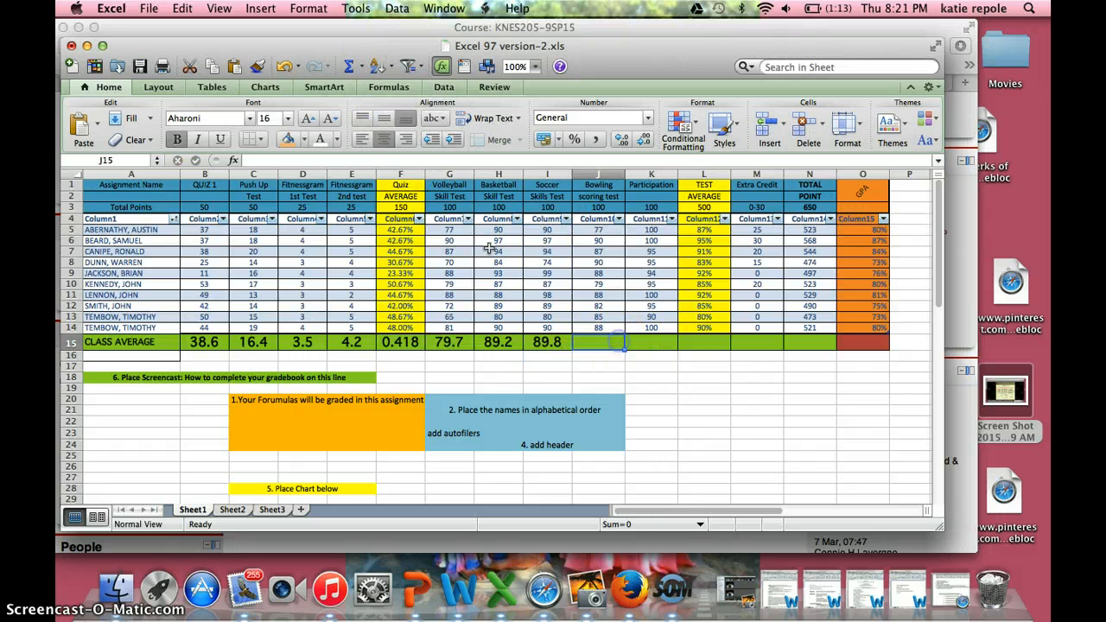
left_click(359, 66)
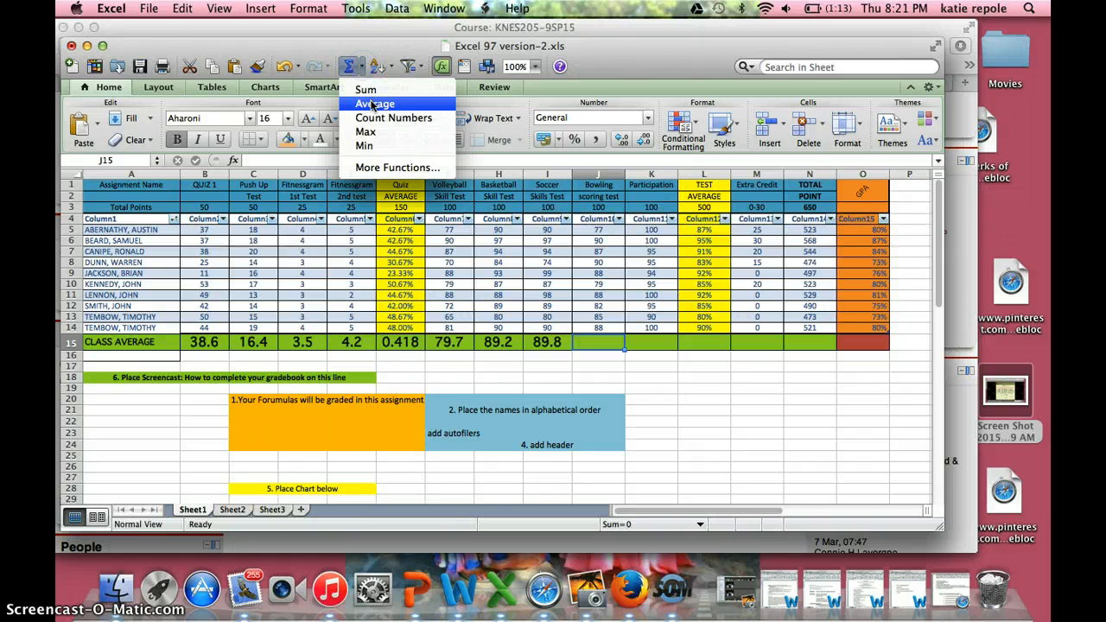
left_click(373, 103)
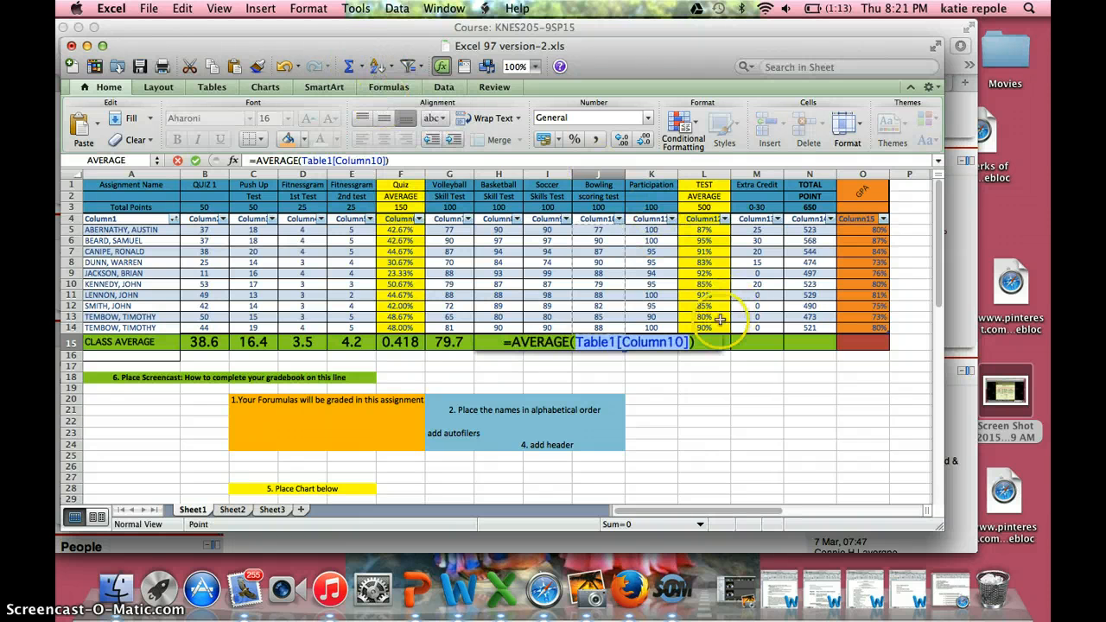
left_click(698, 343)
key("Return")
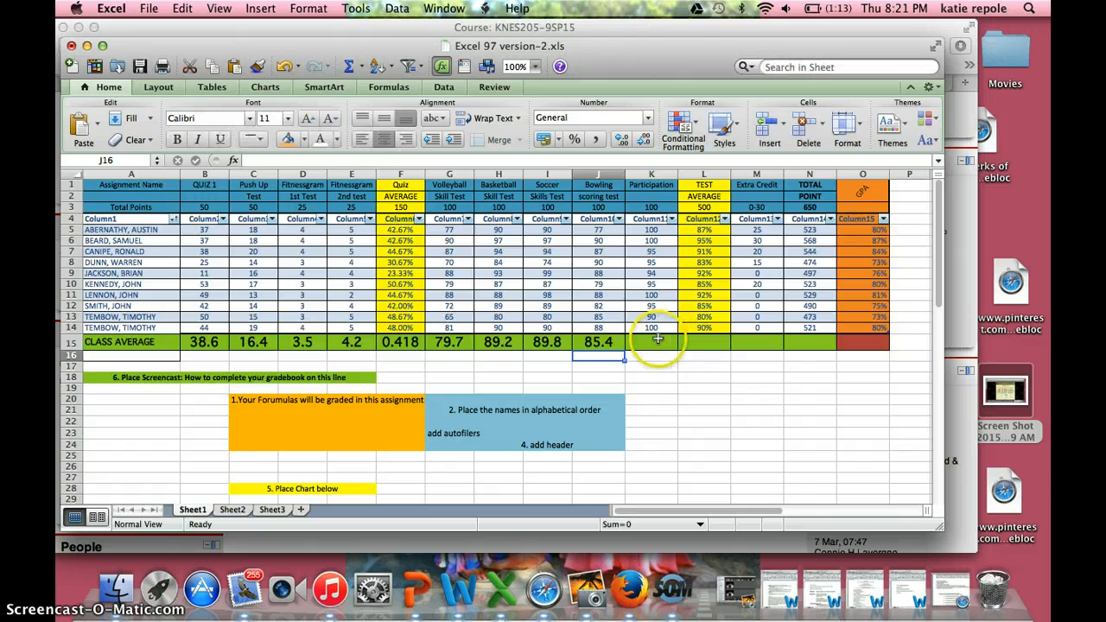
- Insert an AVERAGE of Column11 in K15 as the class average for Participation
left_click(653, 342)
left_click(360, 67)
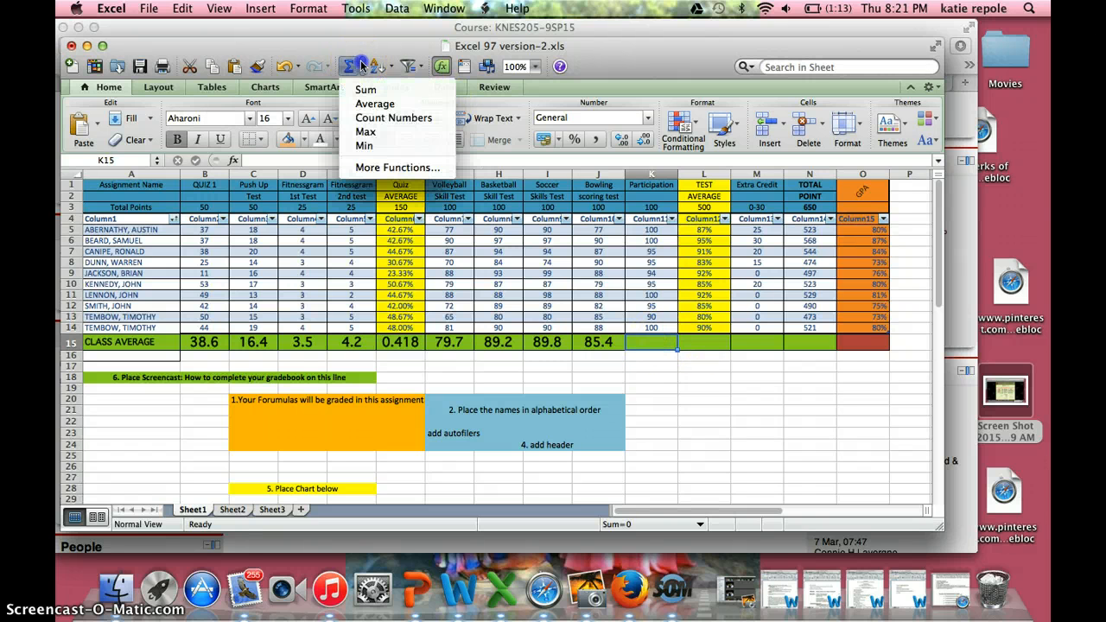
left_click(373, 104)
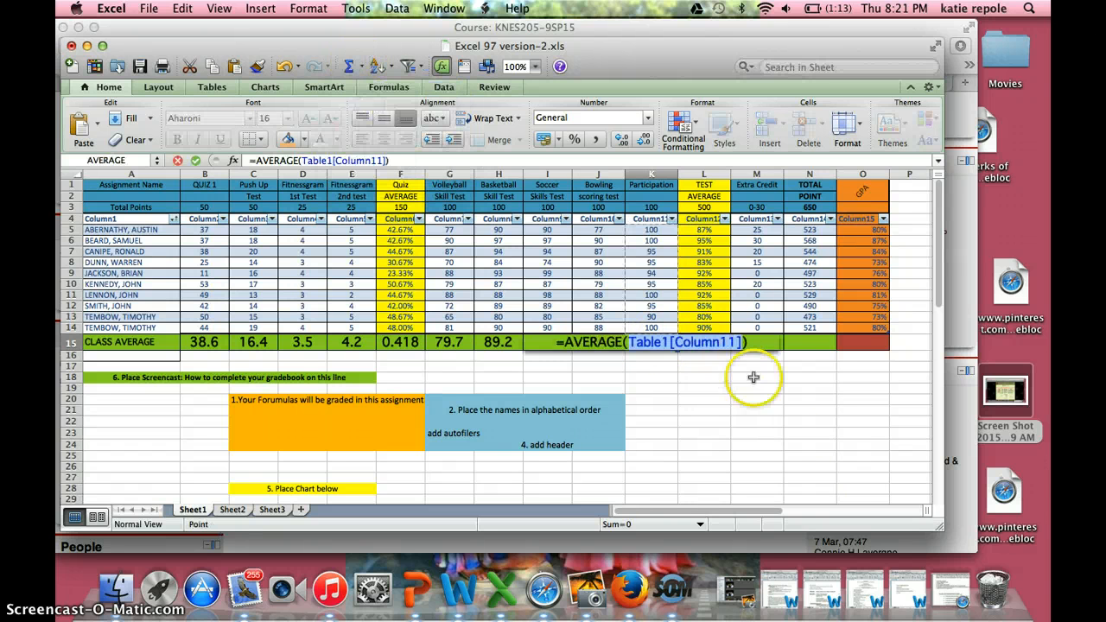
key("Return")
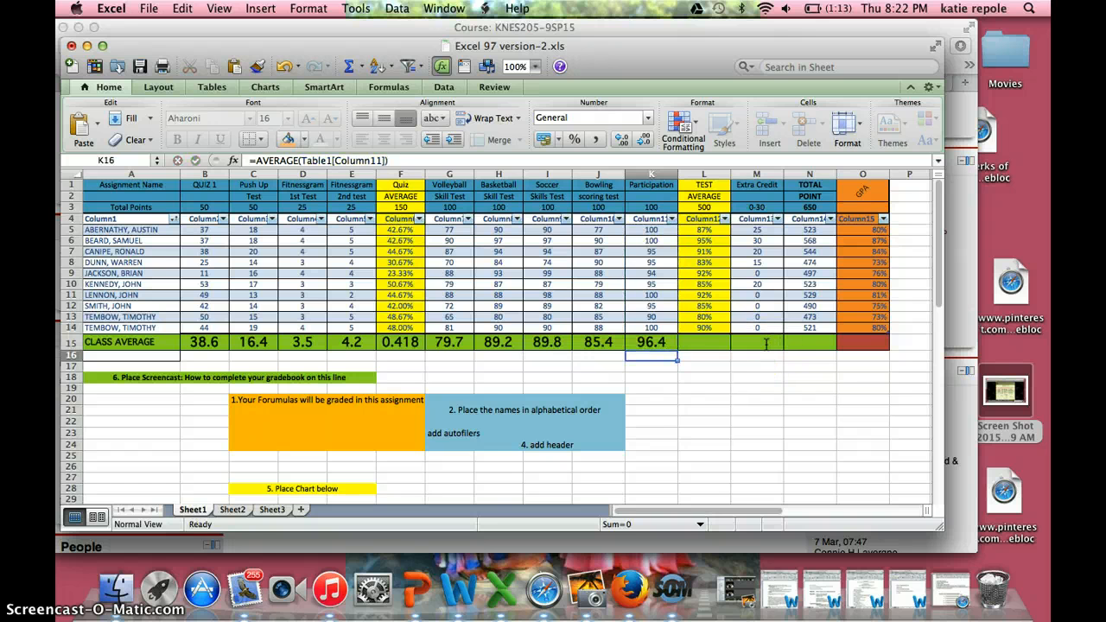
- Insert an AVERAGE of Column12 in L15 as the class average for the TEST AVERAGE column
left_click(723, 340)
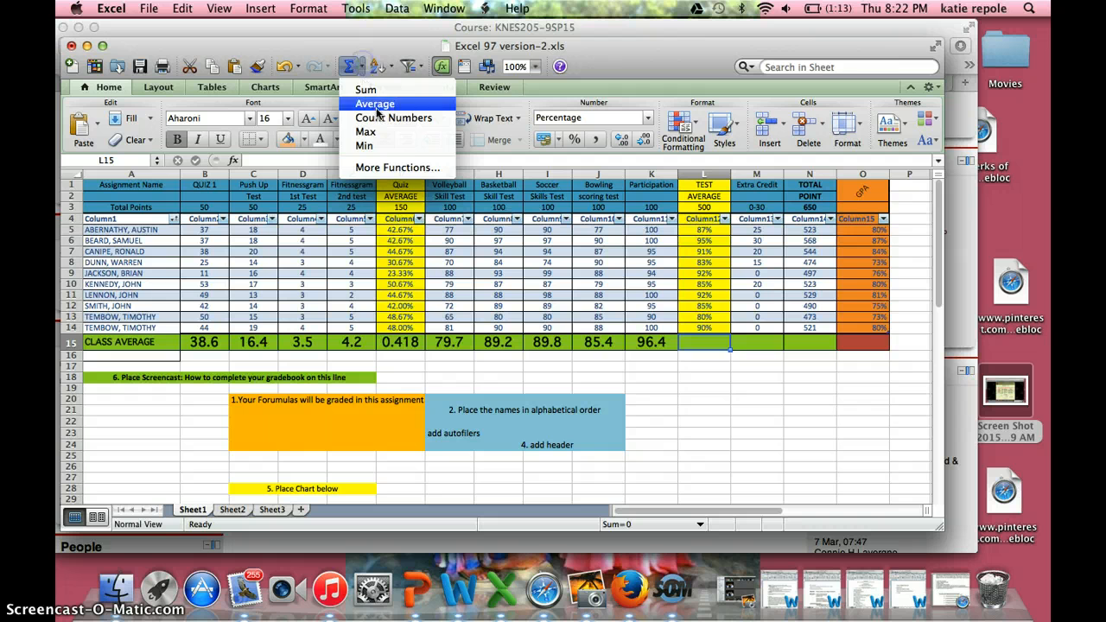
left_click(376, 104)
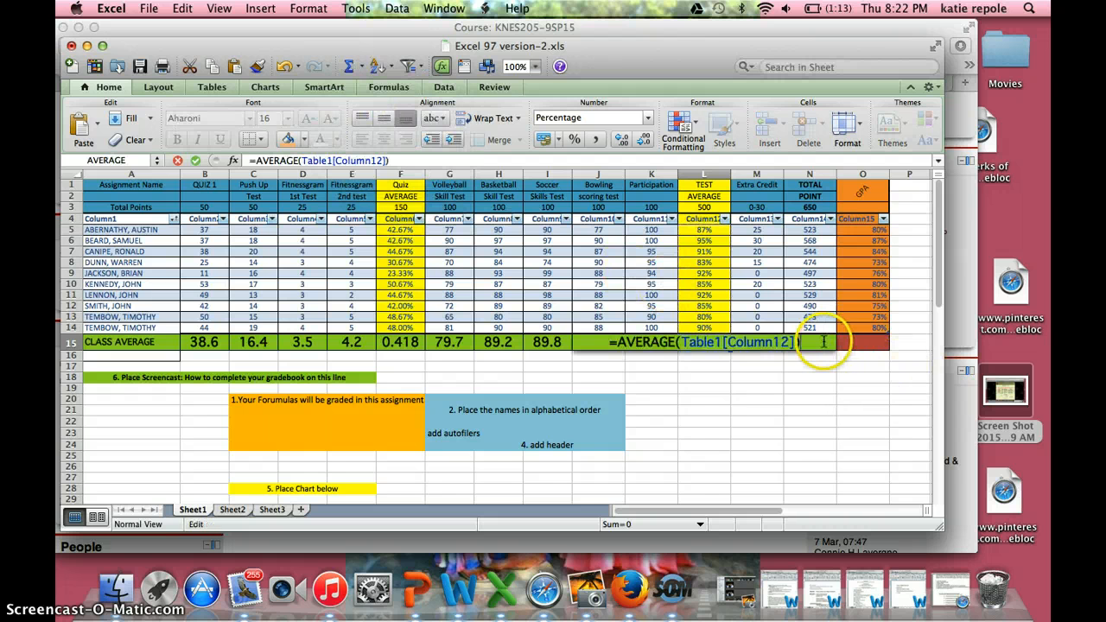
key("Return")
- Insert an AVERAGE of Column13 in M15 as the class average for Extra Credit
left_click(765, 344)
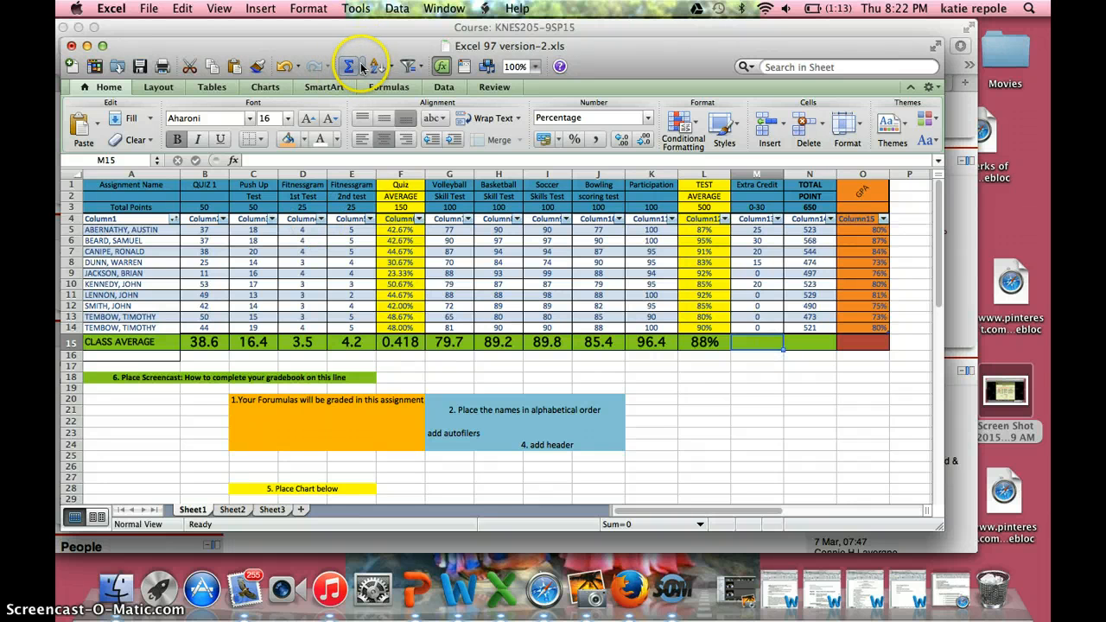
left_click(361, 68)
left_click(365, 103)
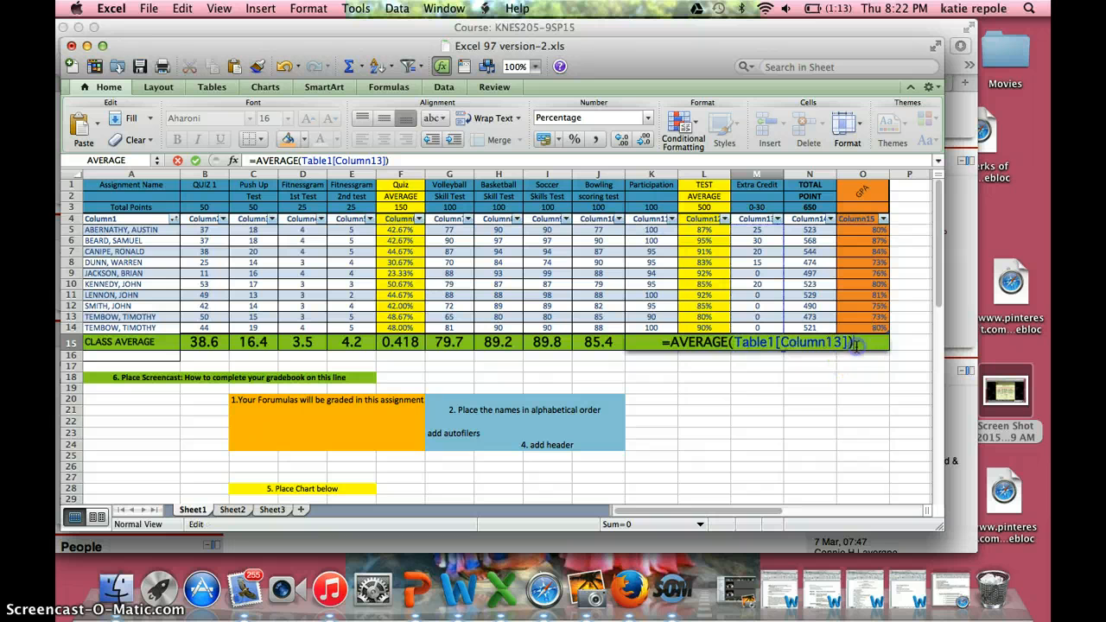
key("Return")
- Clear the Extra Credit class average formula from M15
left_click(773, 344)
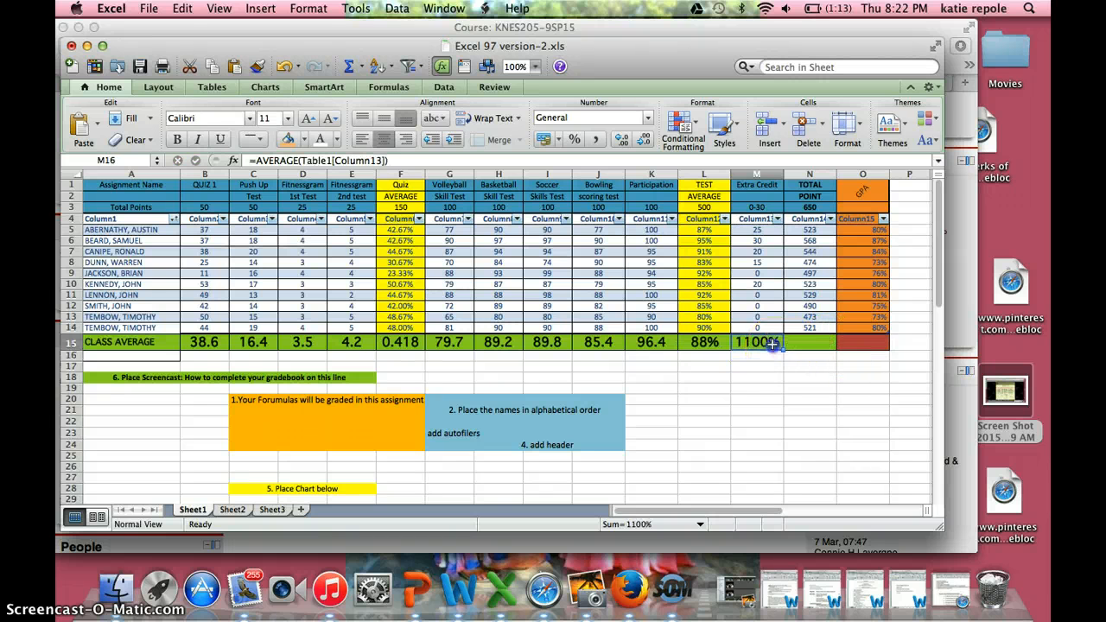
double_click(767, 342)
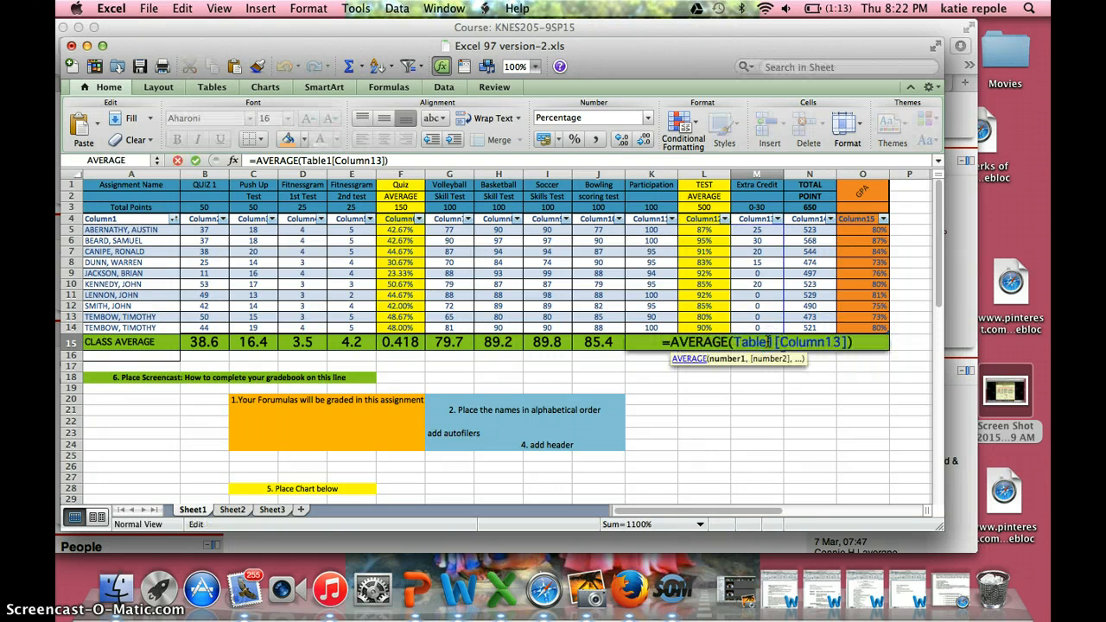
left_click_drag(873, 343, 661, 344)
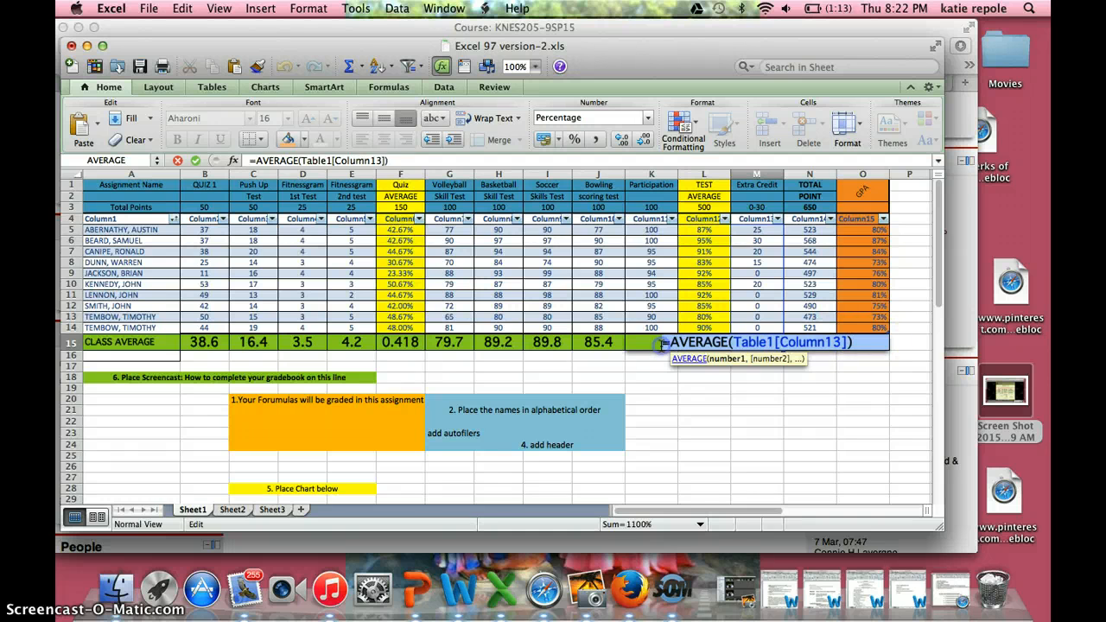
key("BackSpace")
- Insert an AVERAGE of Column14 in N15 as the class average for the TOTAL POINT column
left_click(804, 343)
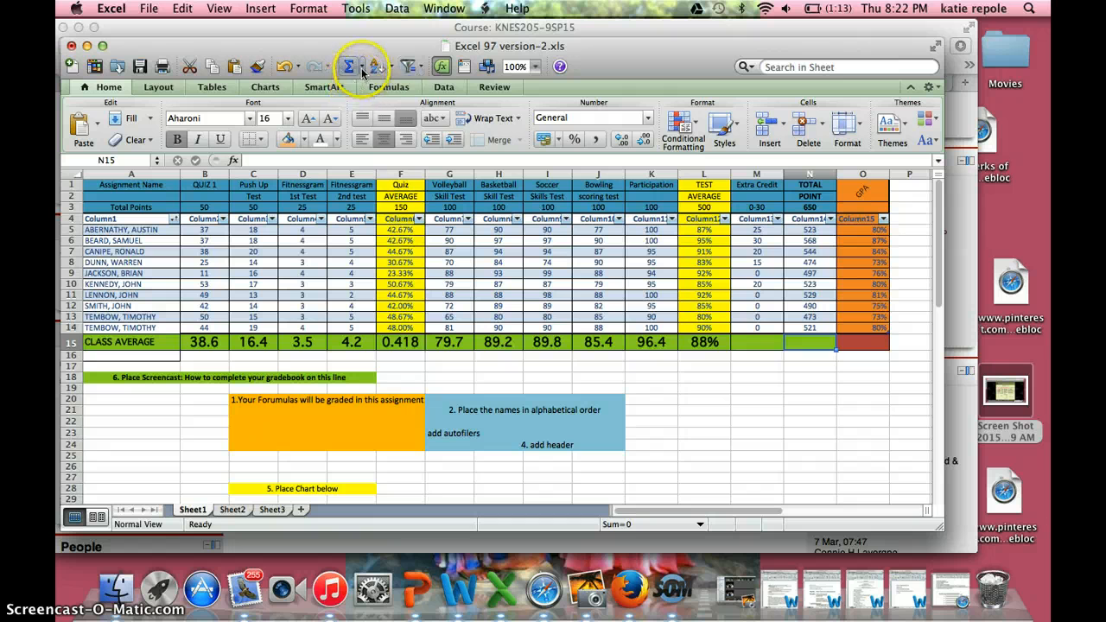
left_click(360, 68)
left_click(374, 104)
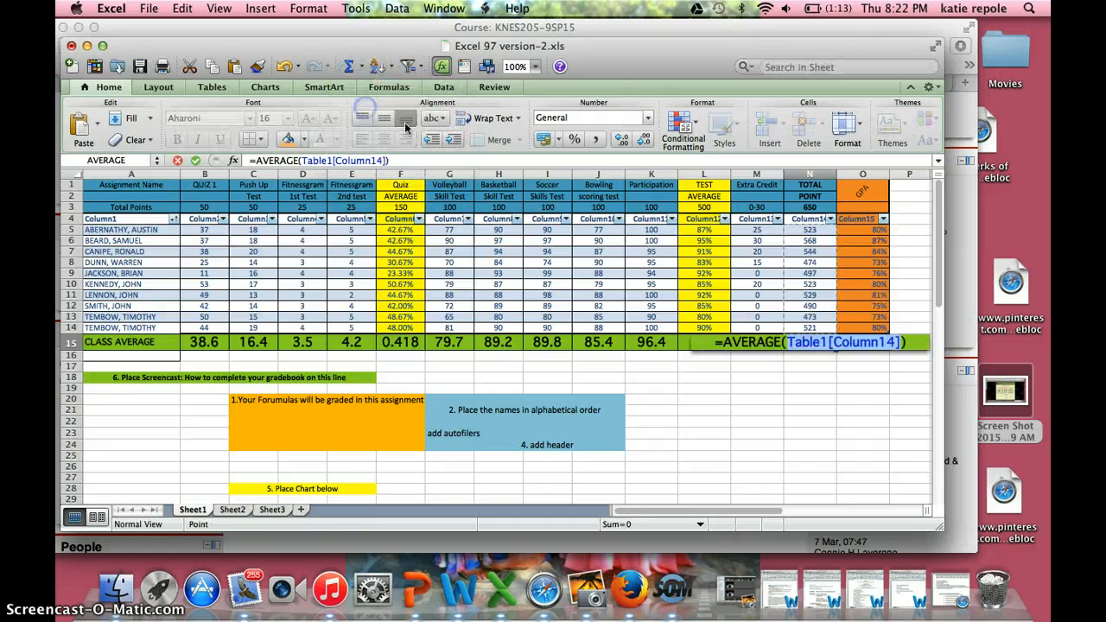
key("Return")
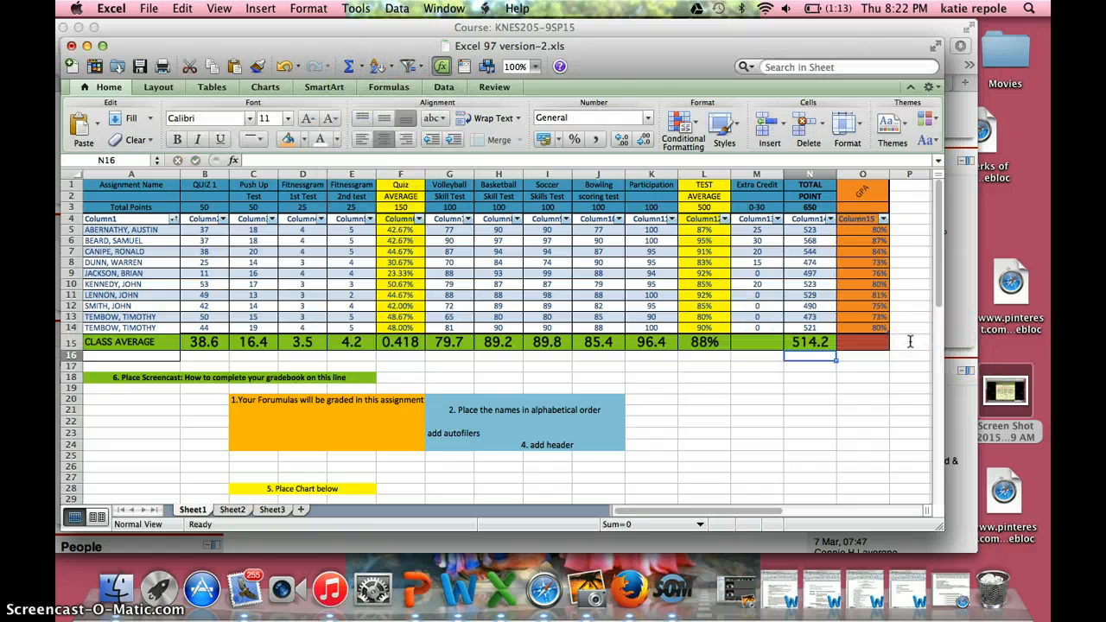
- Insert an AVERAGE of Column15 in O15 as the class average for GPA
left_click(869, 344)
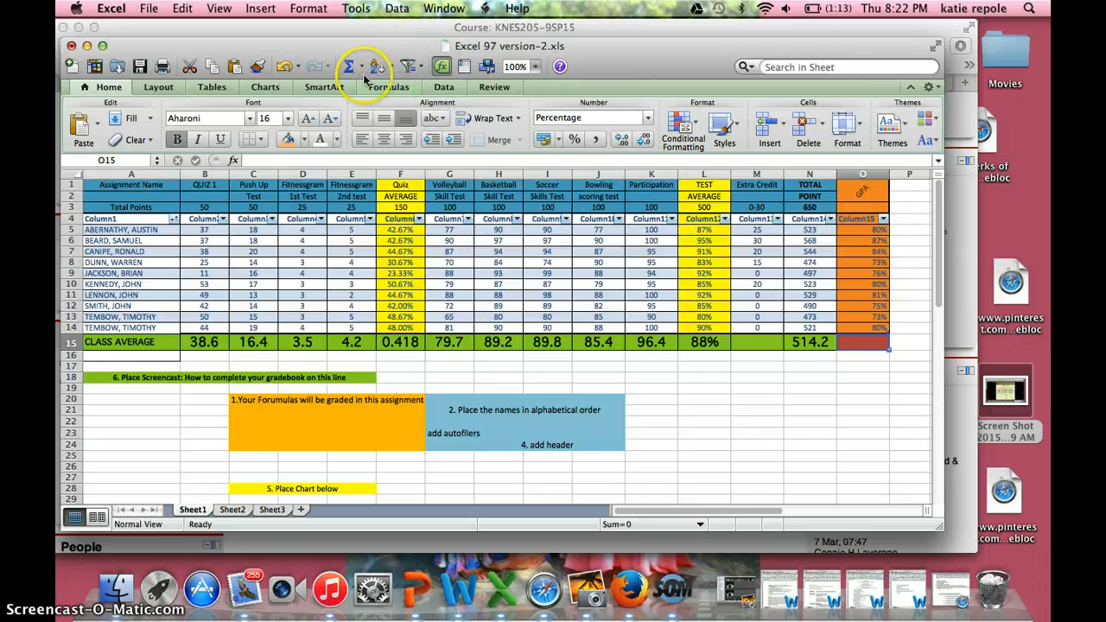
left_click(361, 67)
left_click(374, 103)
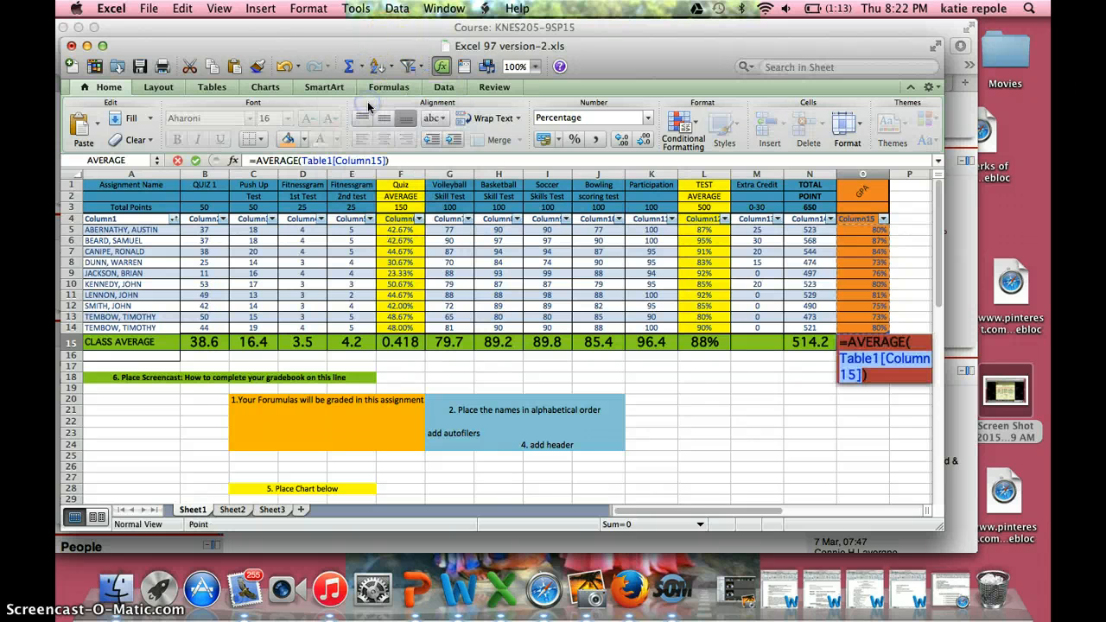
left_click(883, 379)
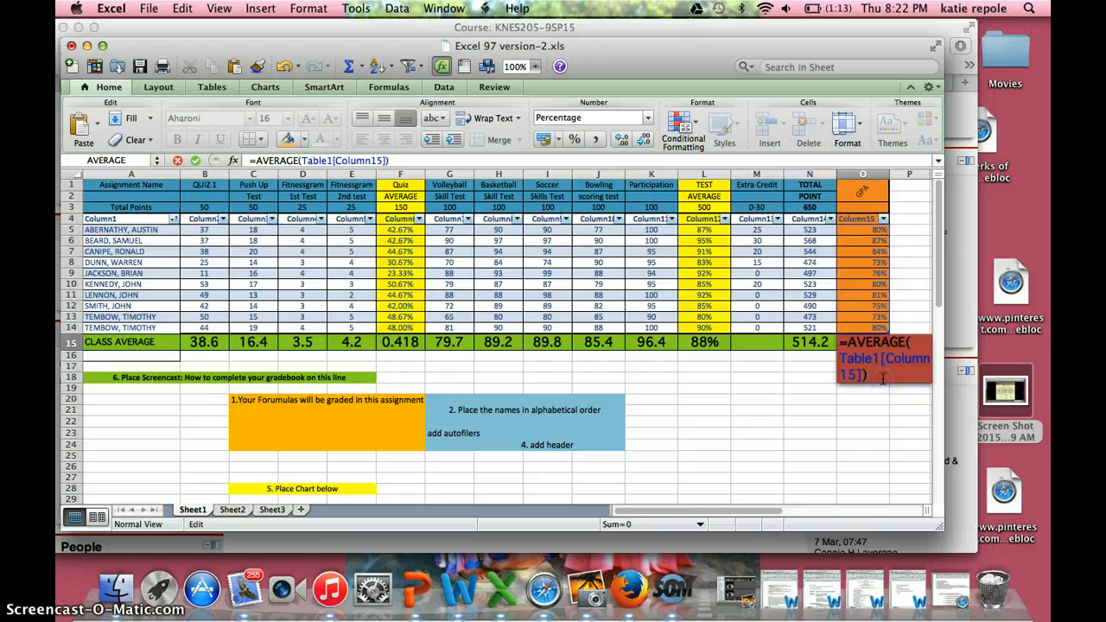
key("Return")
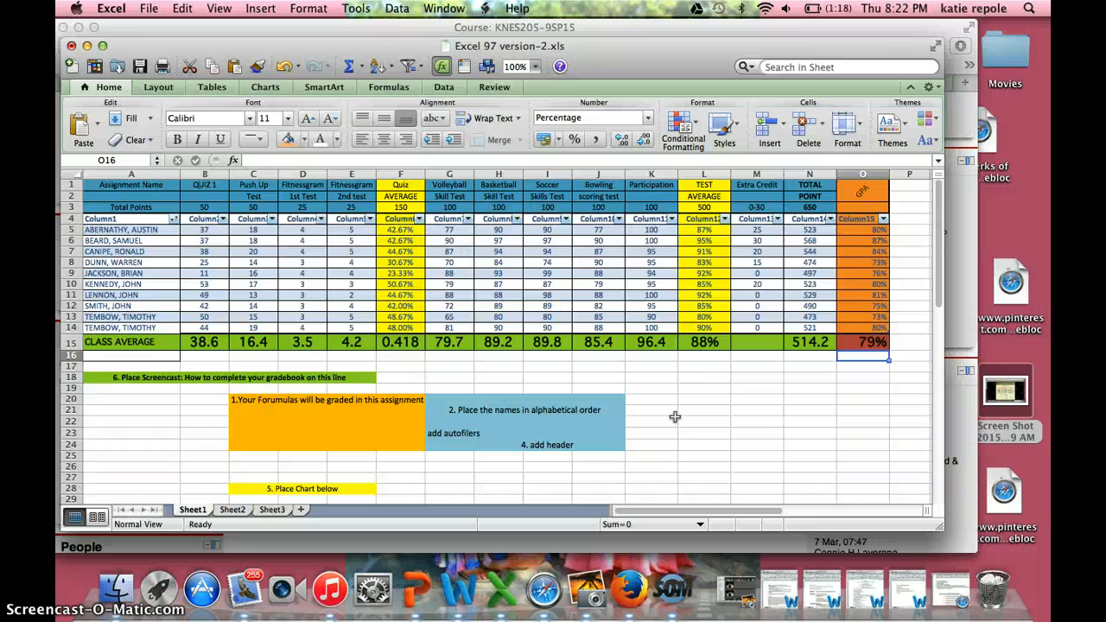
- Add a custom page header with "Knes 205 gradebook" in the left section and the student's full name in the right section
left_click(159, 87)
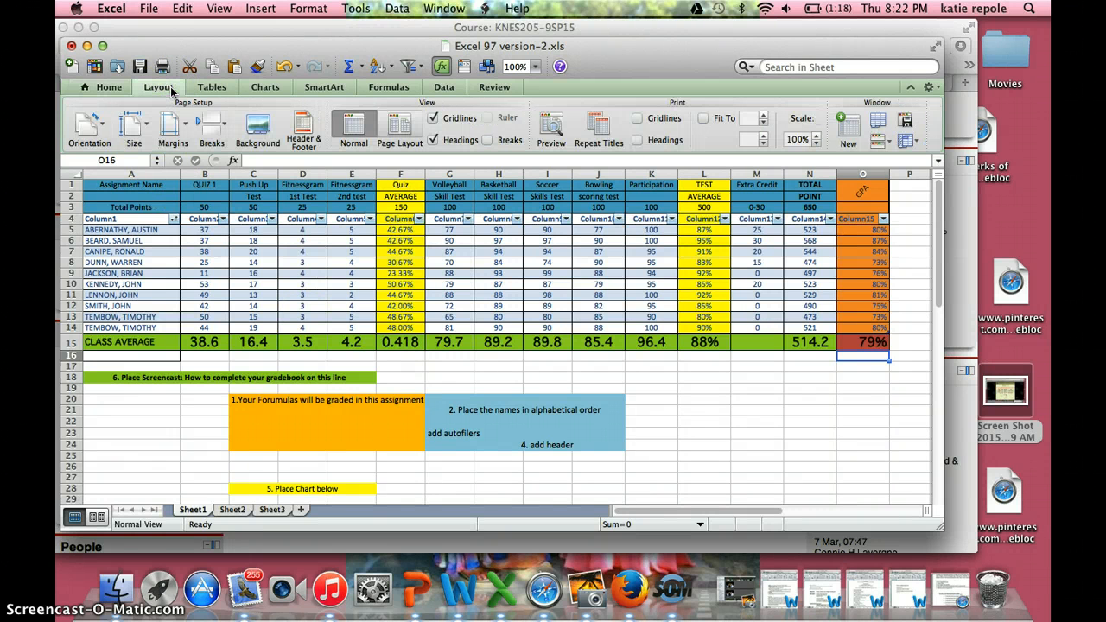
left_click(307, 130)
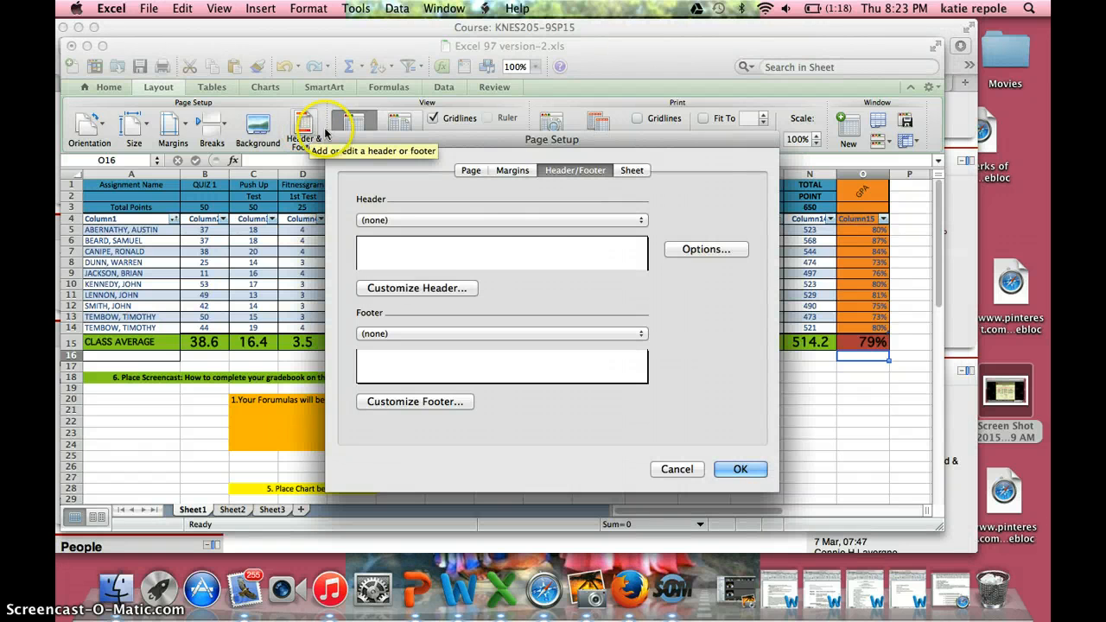
left_click(547, 222)
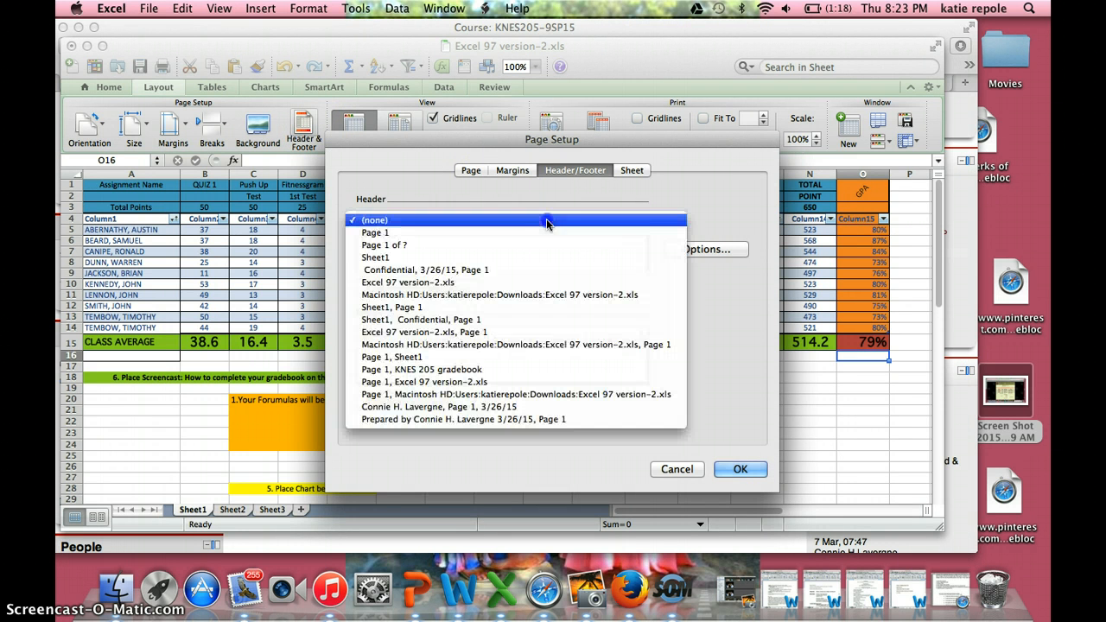
left_click(726, 339)
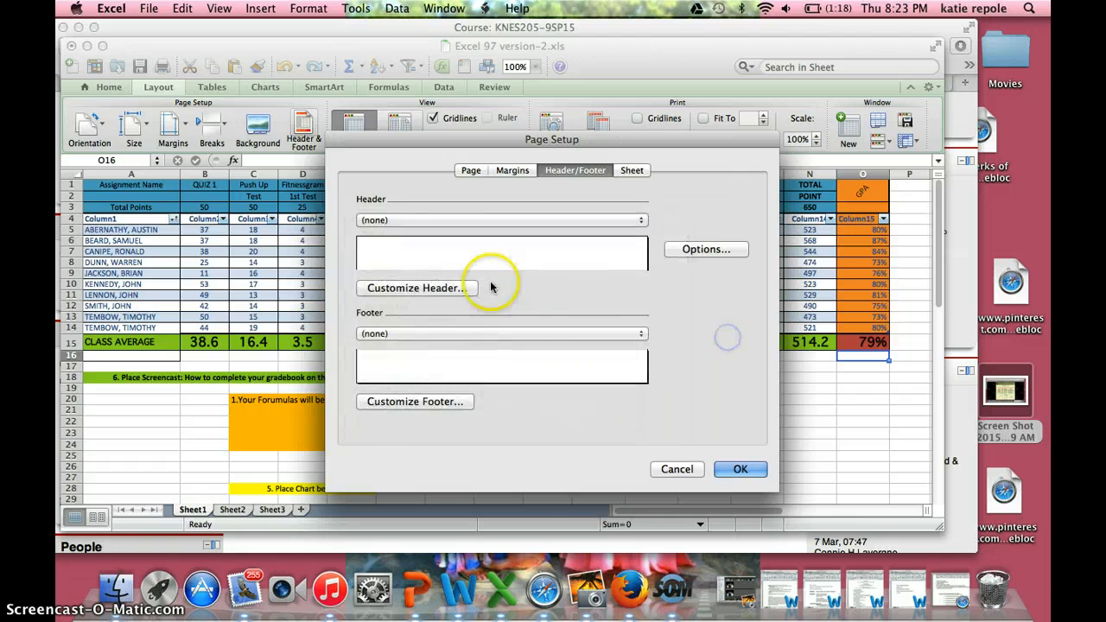
left_click(457, 293)
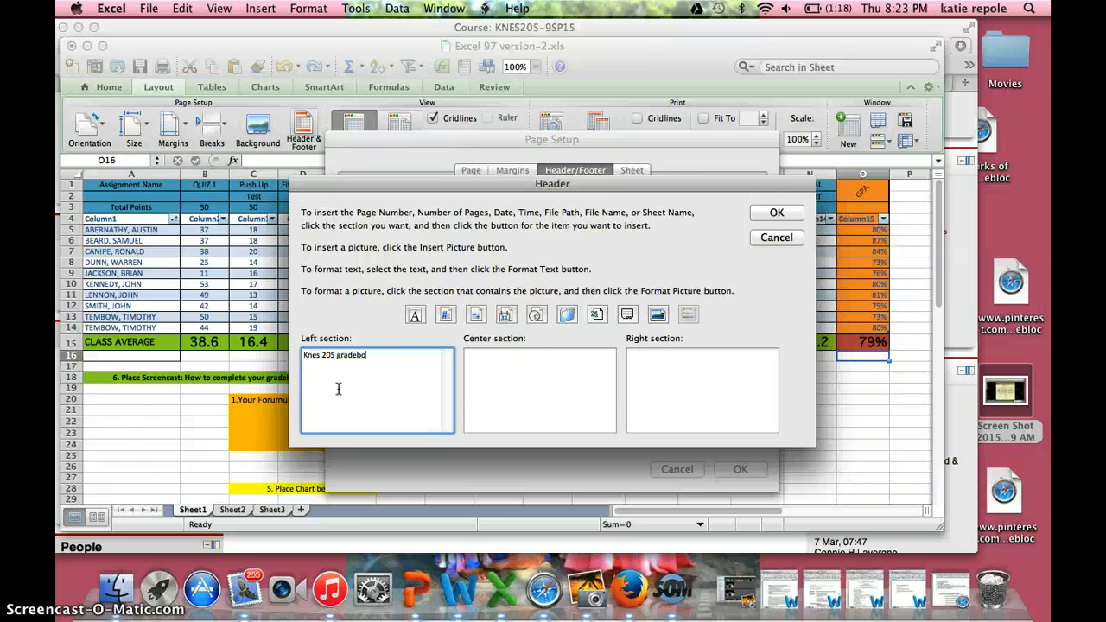
left_click(700, 377)
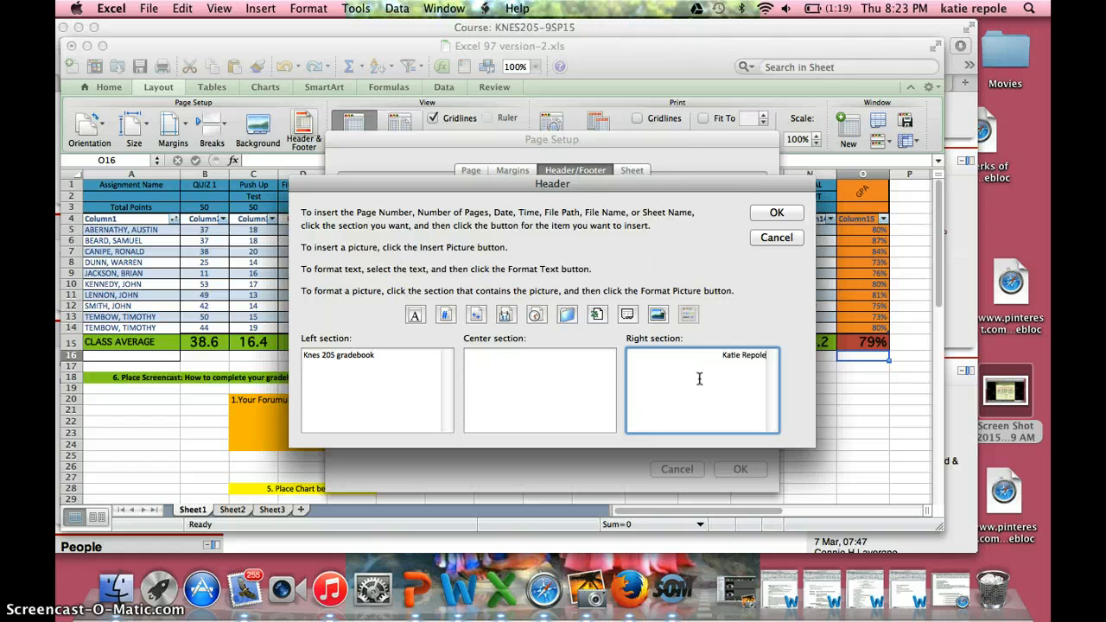
left_click(780, 213)
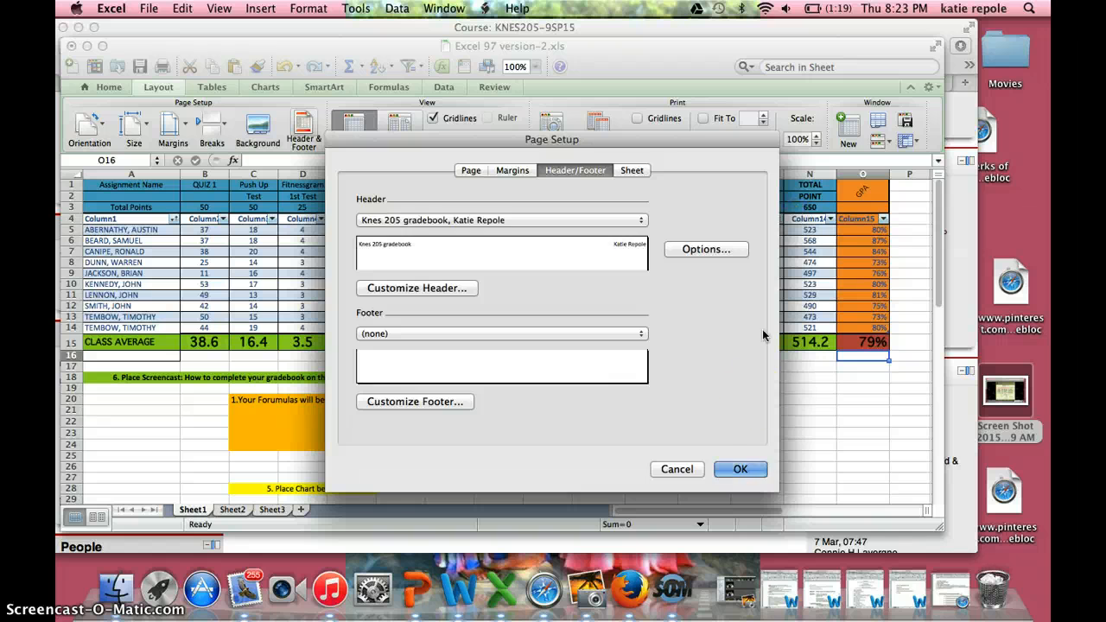
left_click(753, 471)
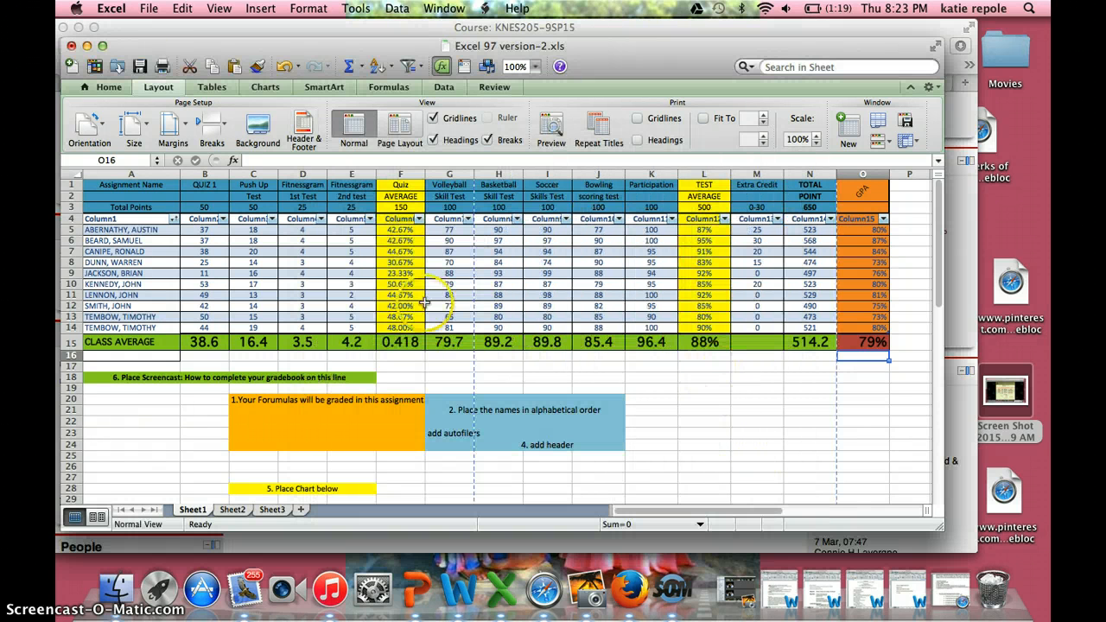
- Check the header in the print preview and close it without printing
left_click(149, 7)
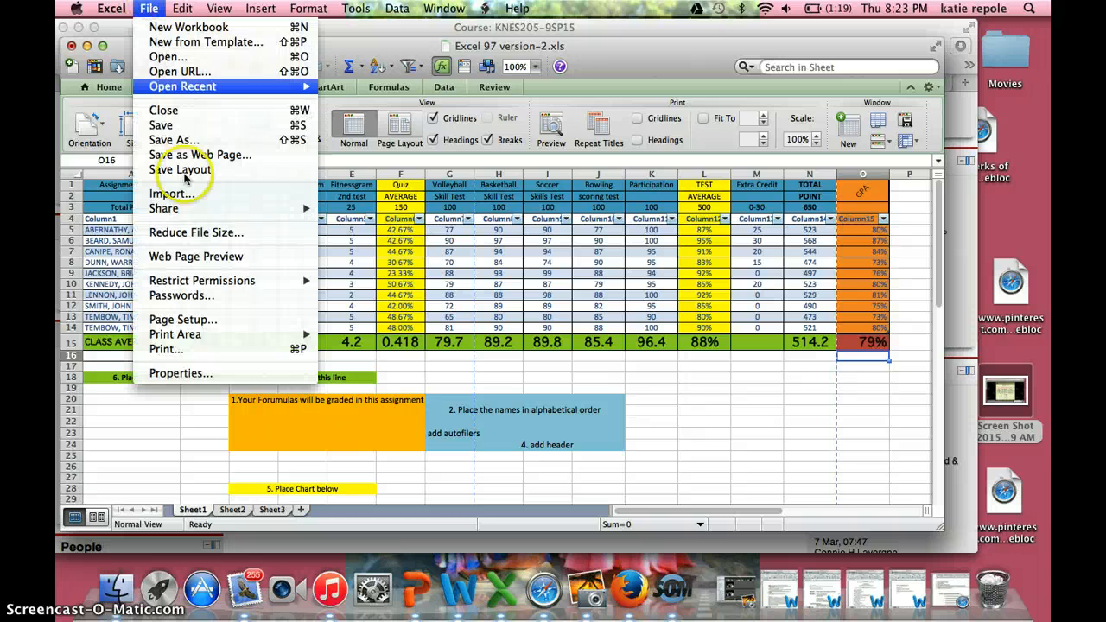
left_click(173, 350)
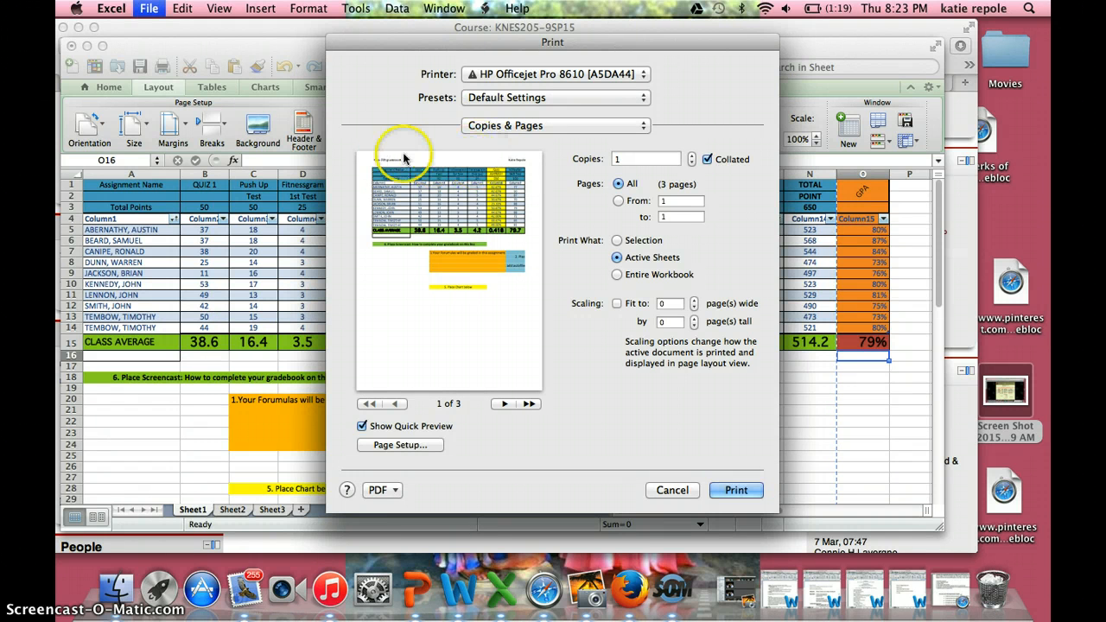
left_click(672, 490)
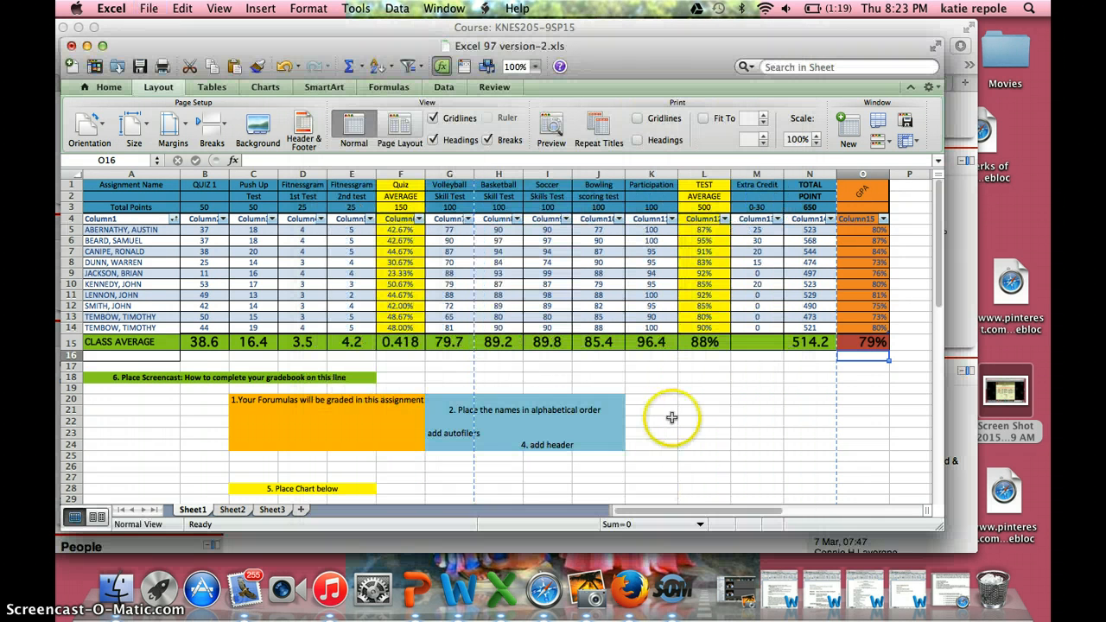
- Insert a 2-D Clustered Column chart on Sheet1
left_click(109, 88)
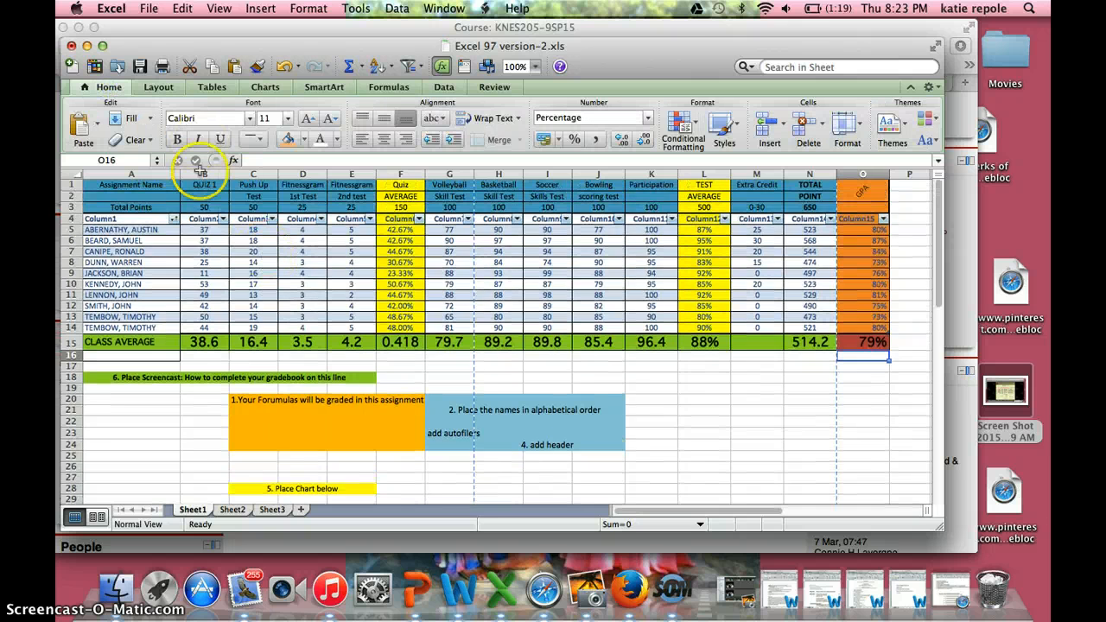
left_click(157, 87)
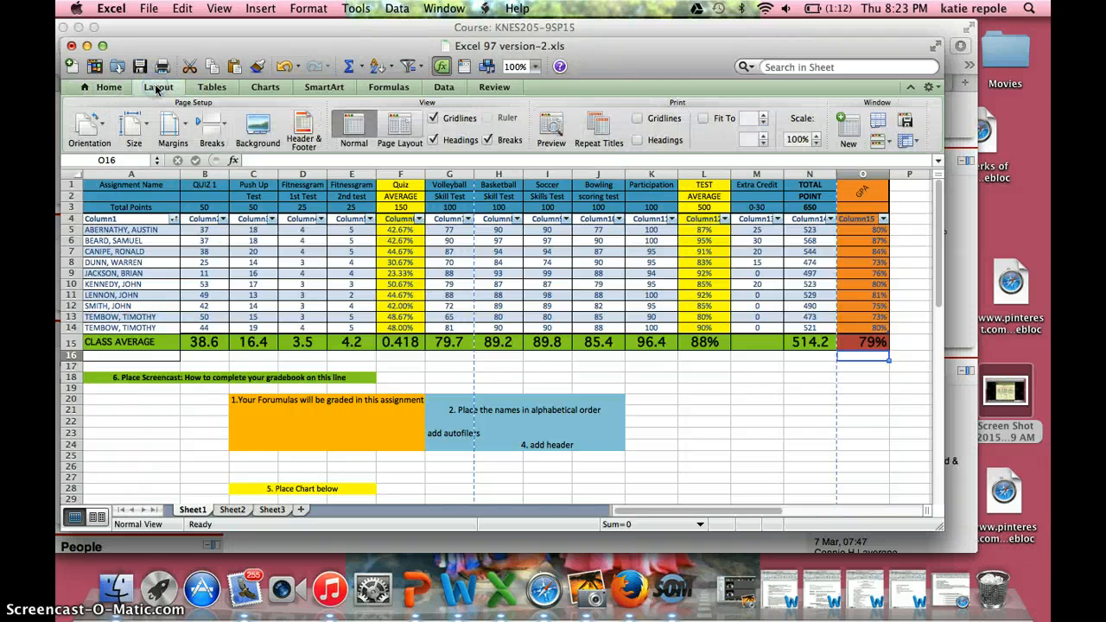
left_click(217, 87)
left_click(265, 89)
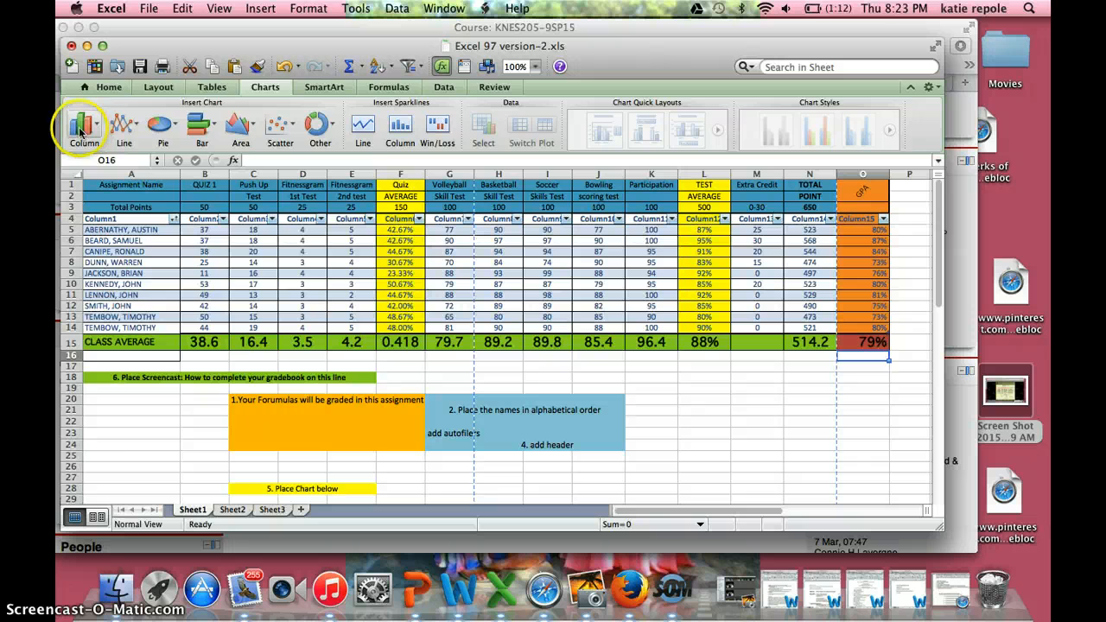
left_click(81, 130)
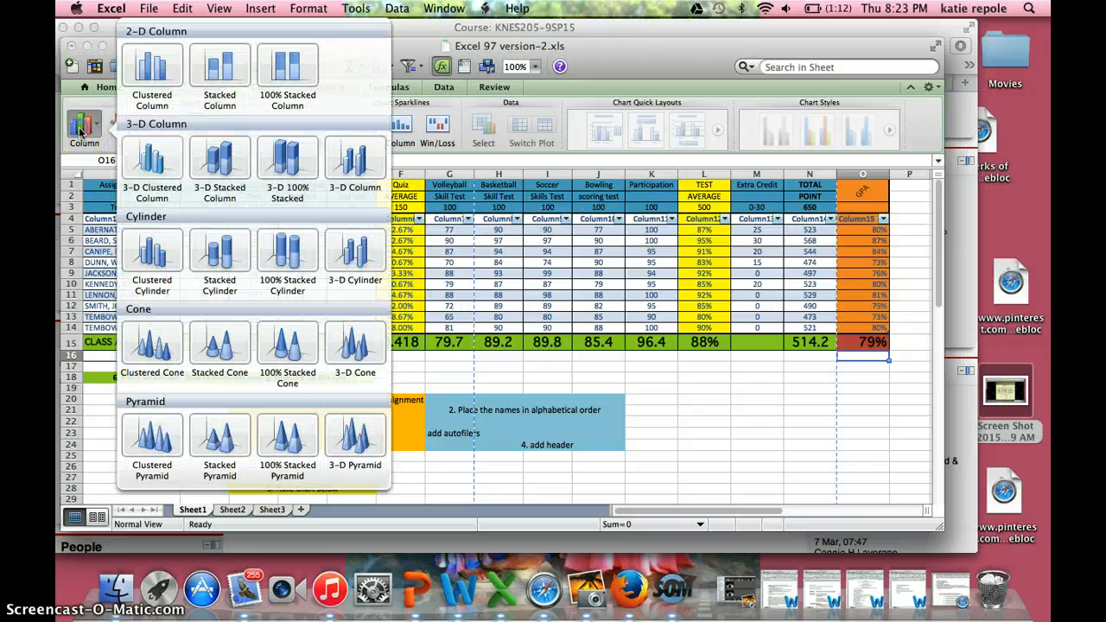
left_click(143, 69)
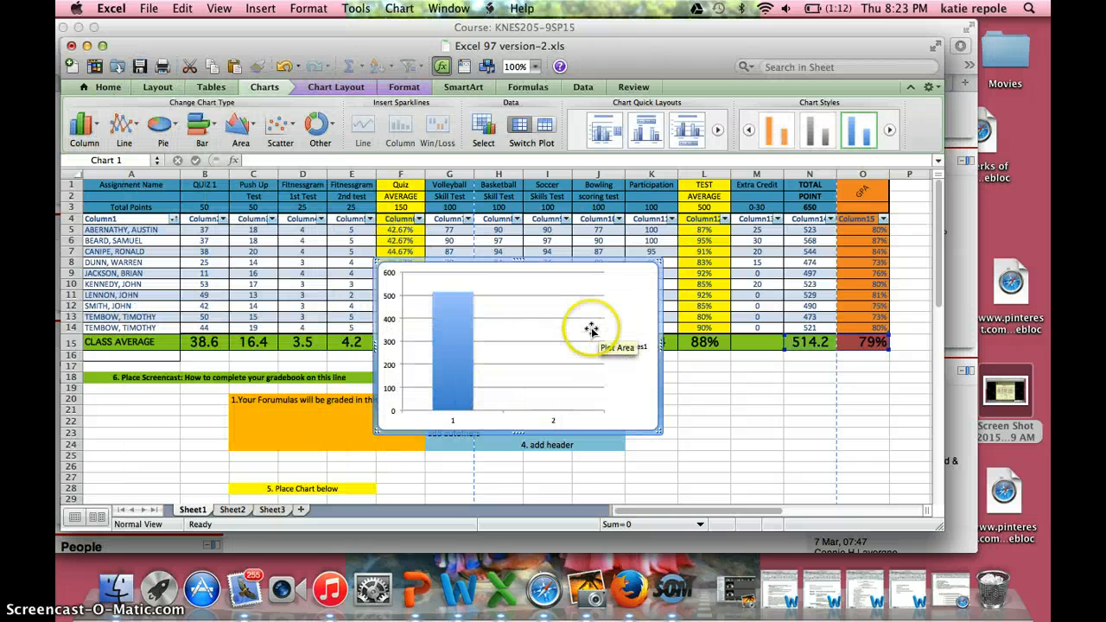
- Select the student data range A5:O14 from the first student's name to the last GPA
left_click(136, 232)
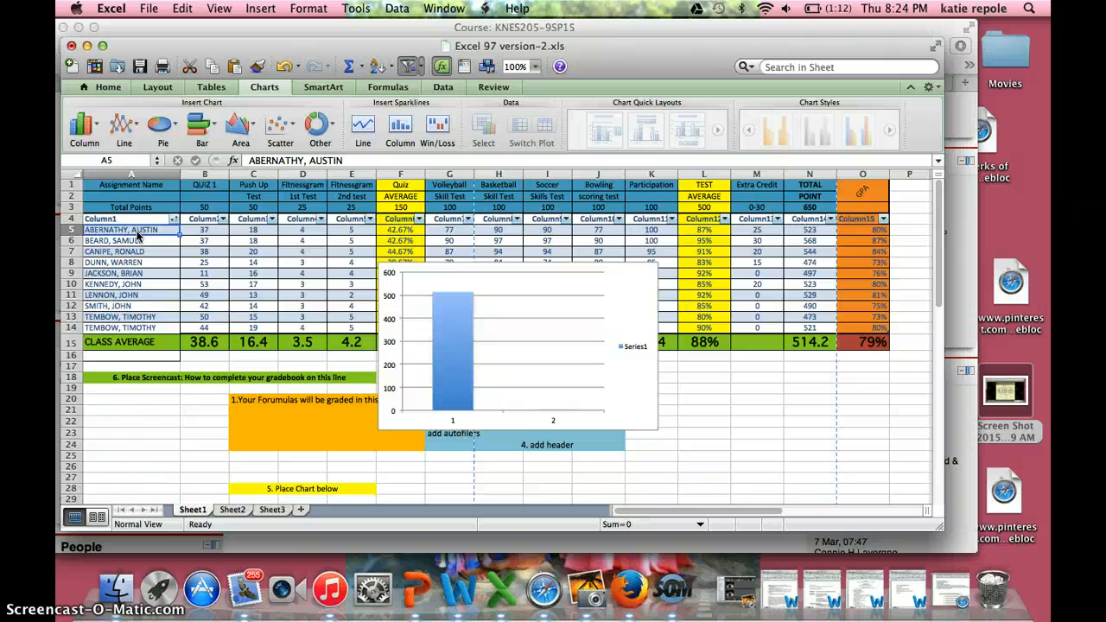
left_click(860, 333)
key("Return")
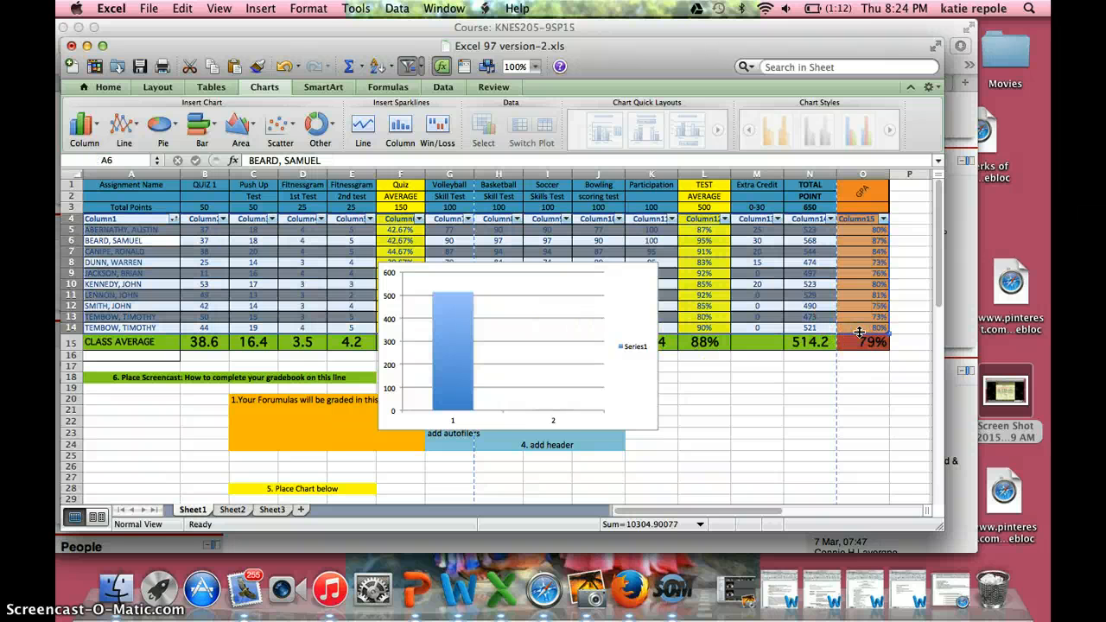
- Delete the clustered column chart from the sheet
left_click(648, 348)
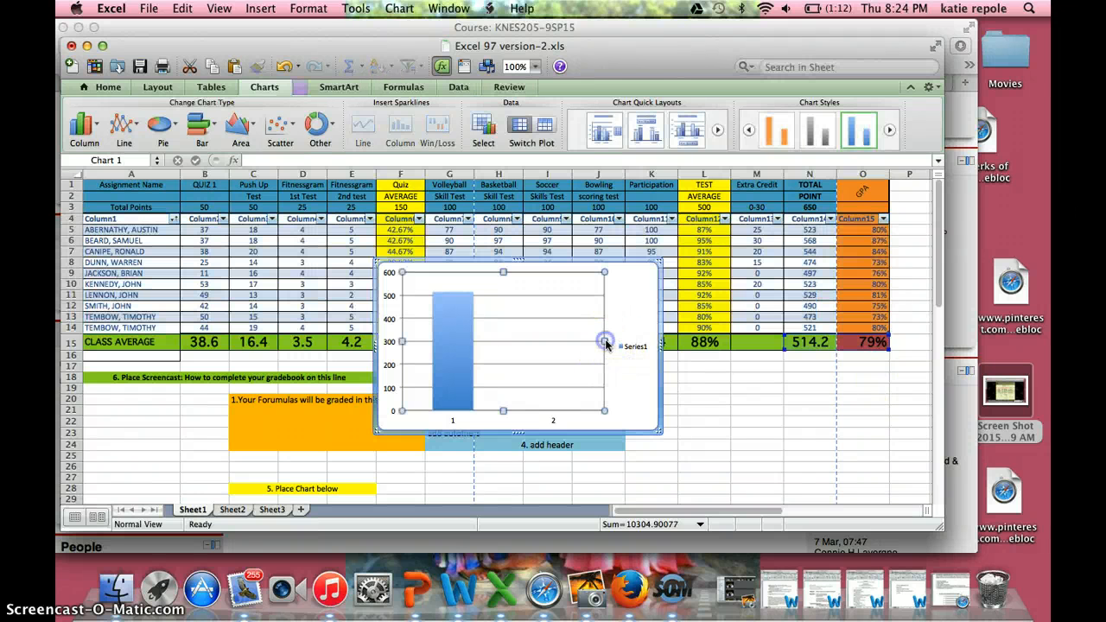
left_click(662, 344)
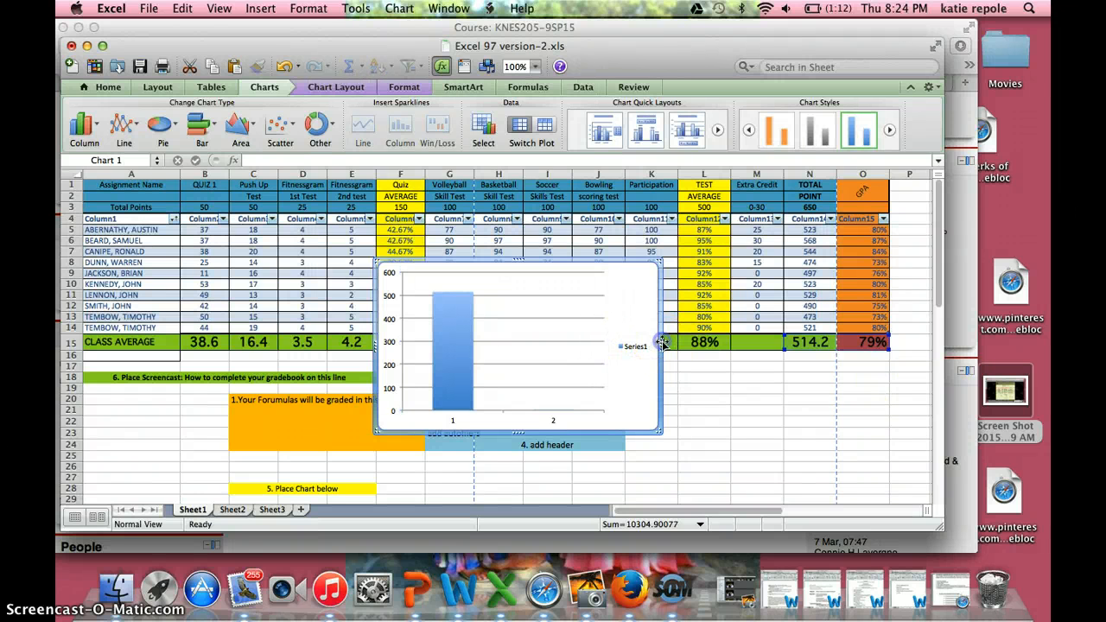
key("Delete")
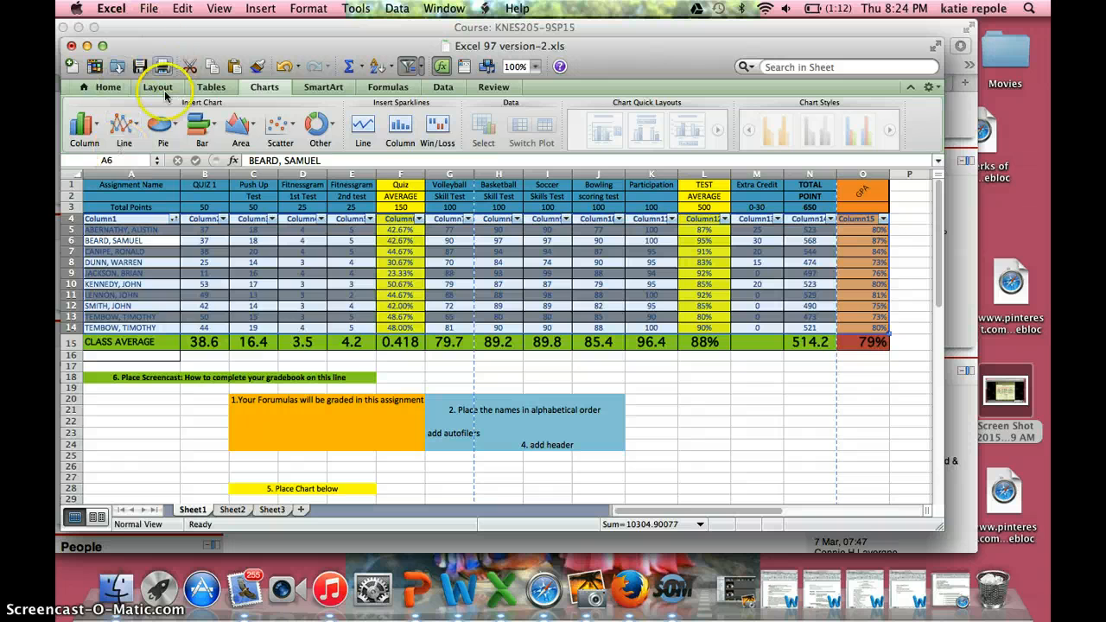
left_click(84, 123)
left_click(154, 74)
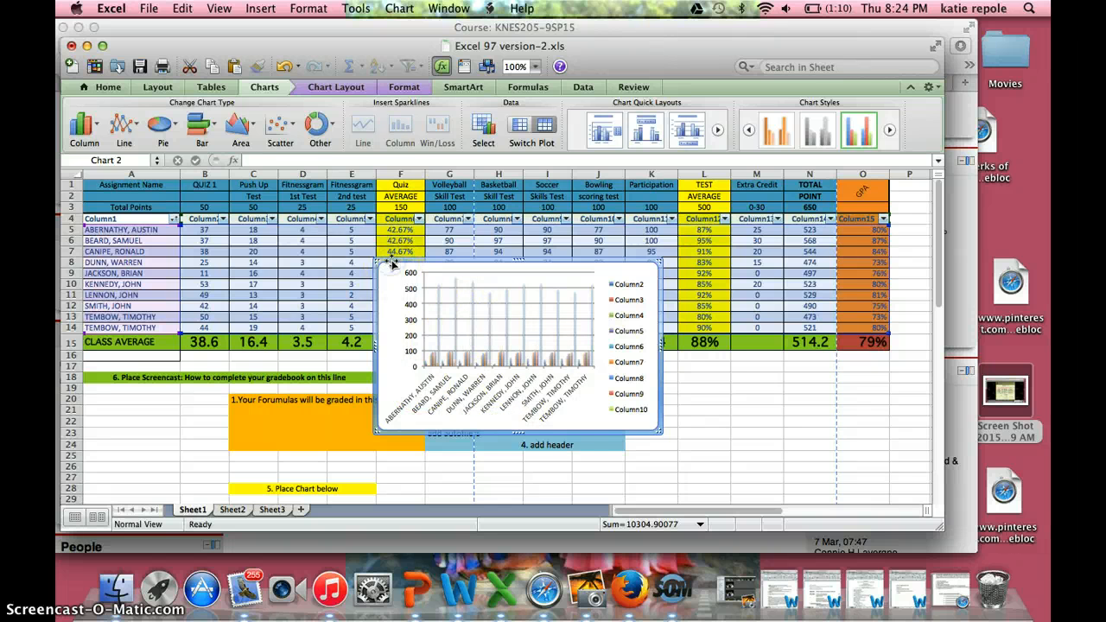
key("Delete")
left_click(862, 389)
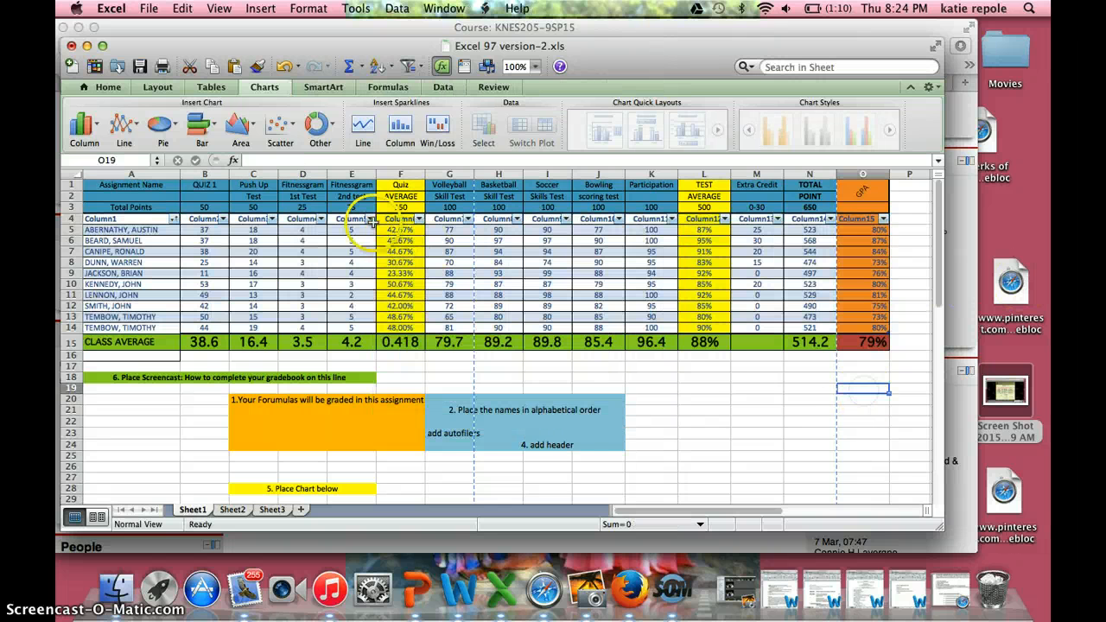
- Select the student data range A5:O14 and insert a 2-D Clustered Column chart from it
left_click(156, 231)
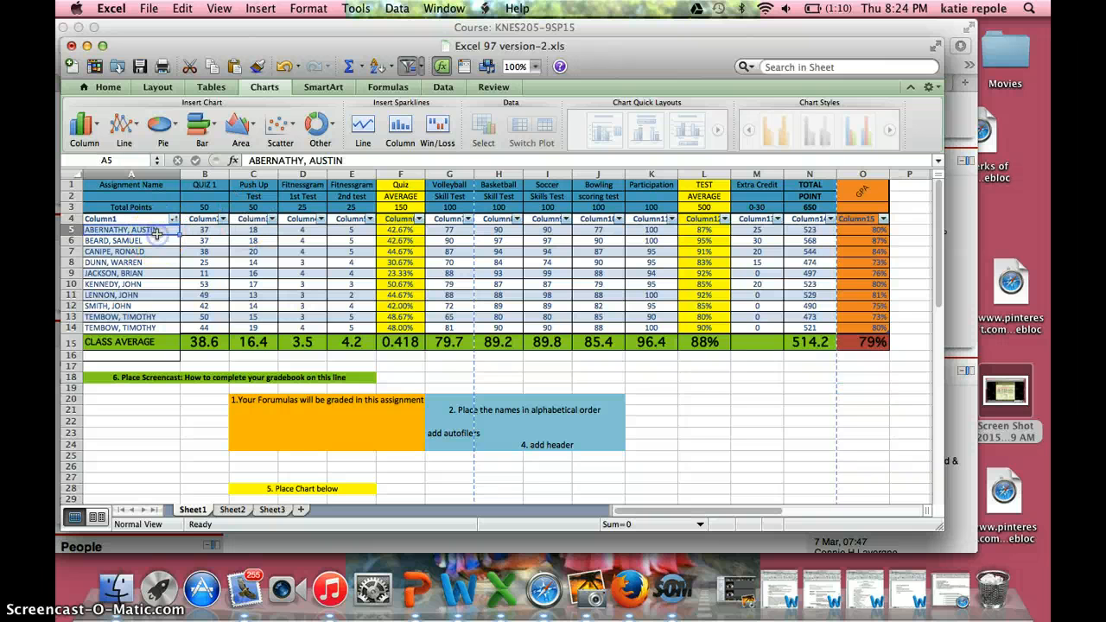
left_click(868, 327, "shift")
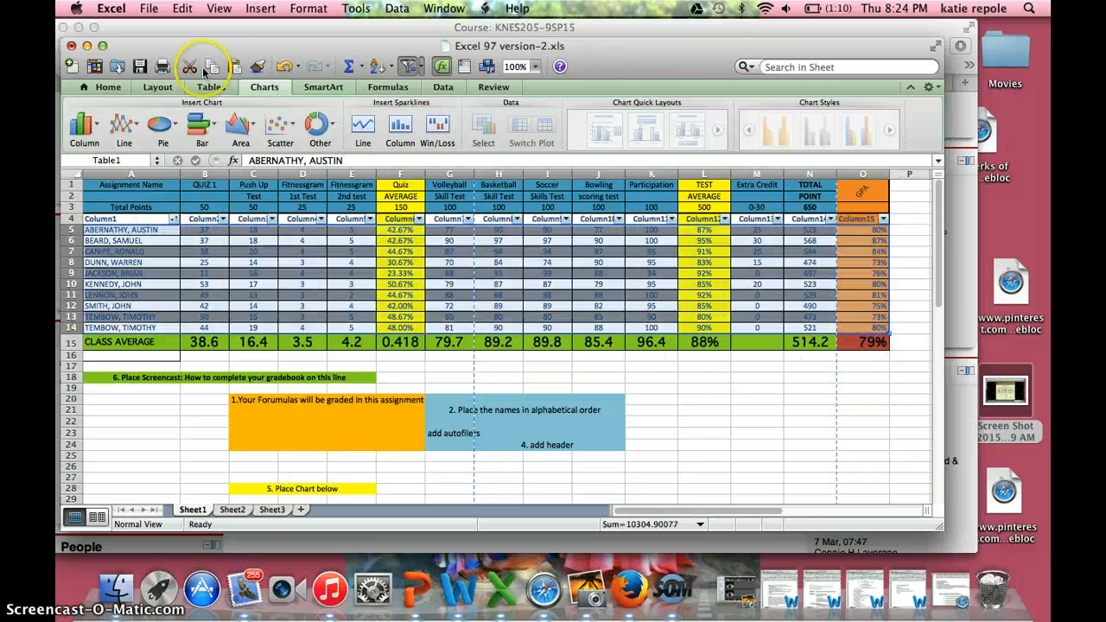
left_click(85, 125)
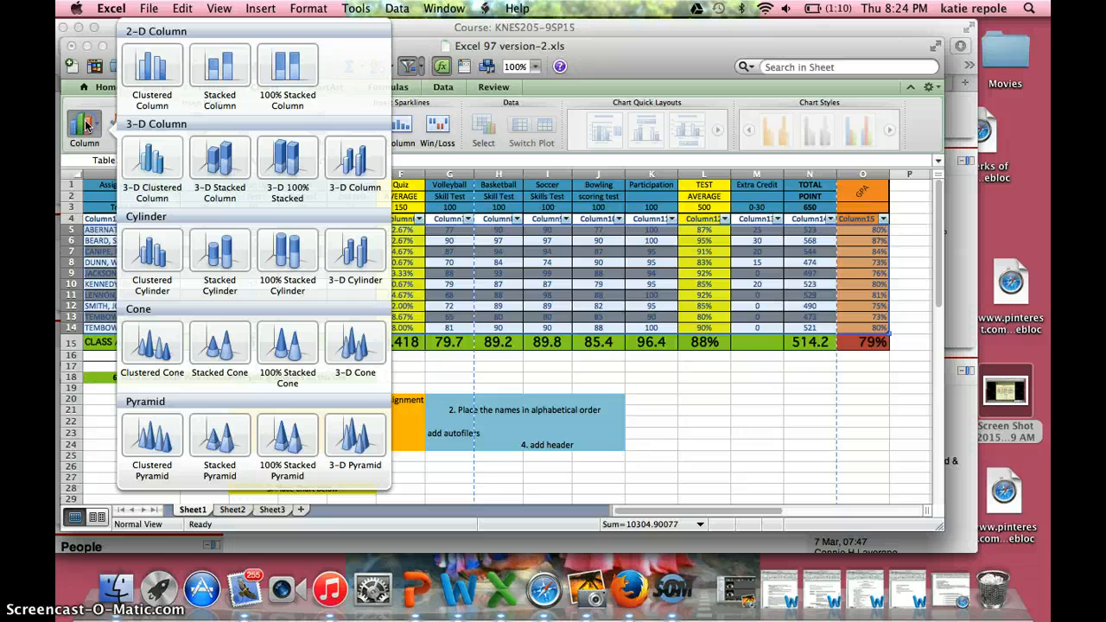
left_click(152, 68)
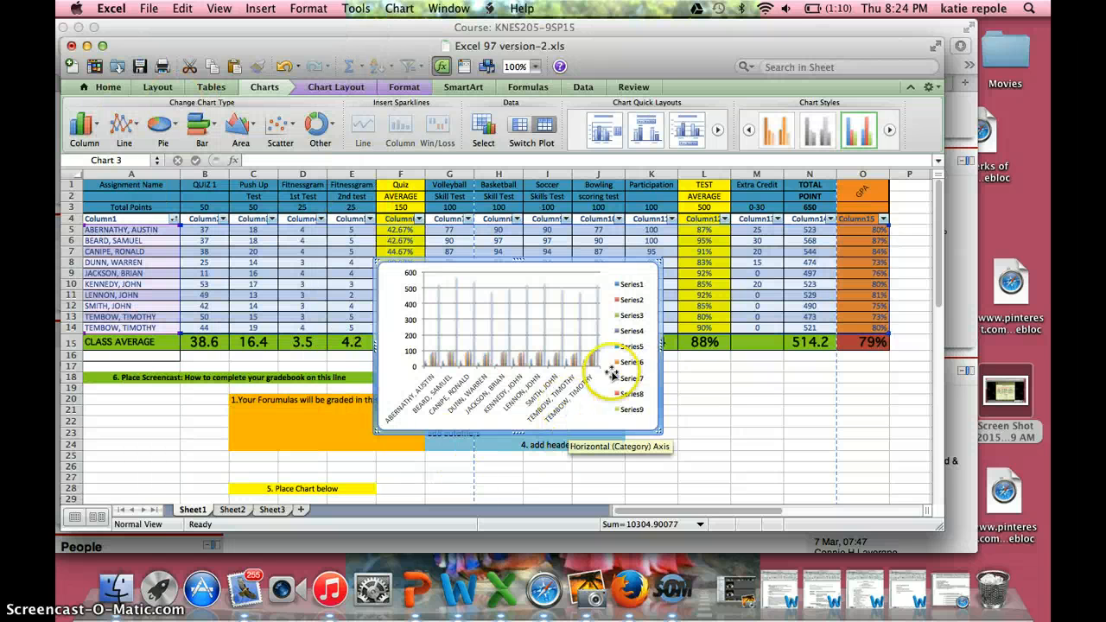
- Enlarge the clustered column chart to about 20 rows high so its legend shows more series
scroll(698, 431, "down", 3)
scroll(696, 429, "up", 3)
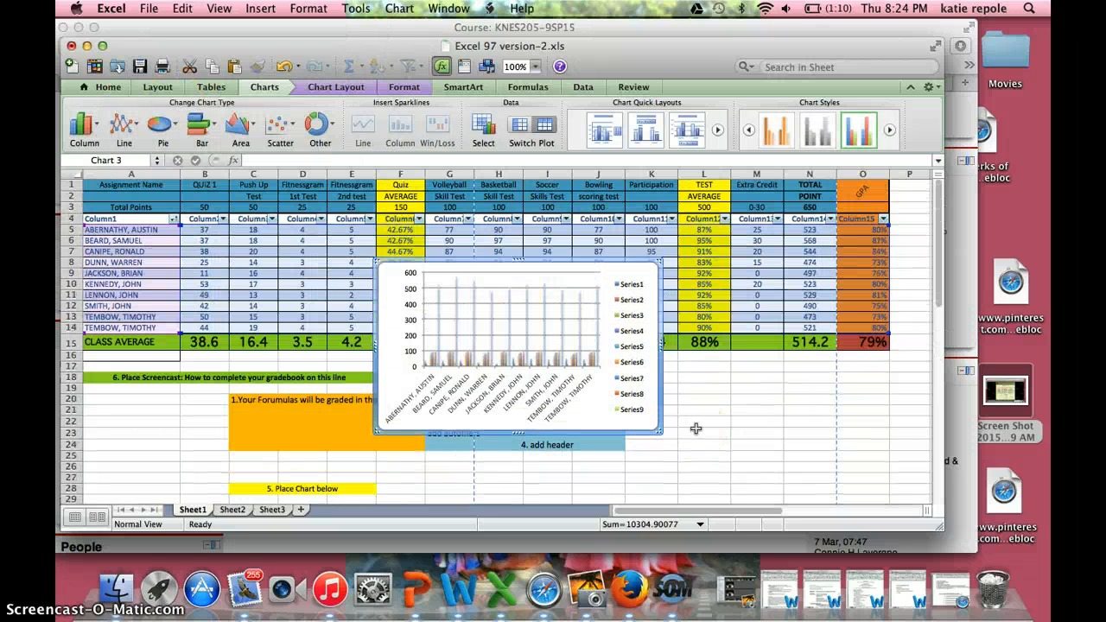
scroll(696, 429, "down", 5)
scroll(699, 425, "up", 3)
left_click(568, 236)
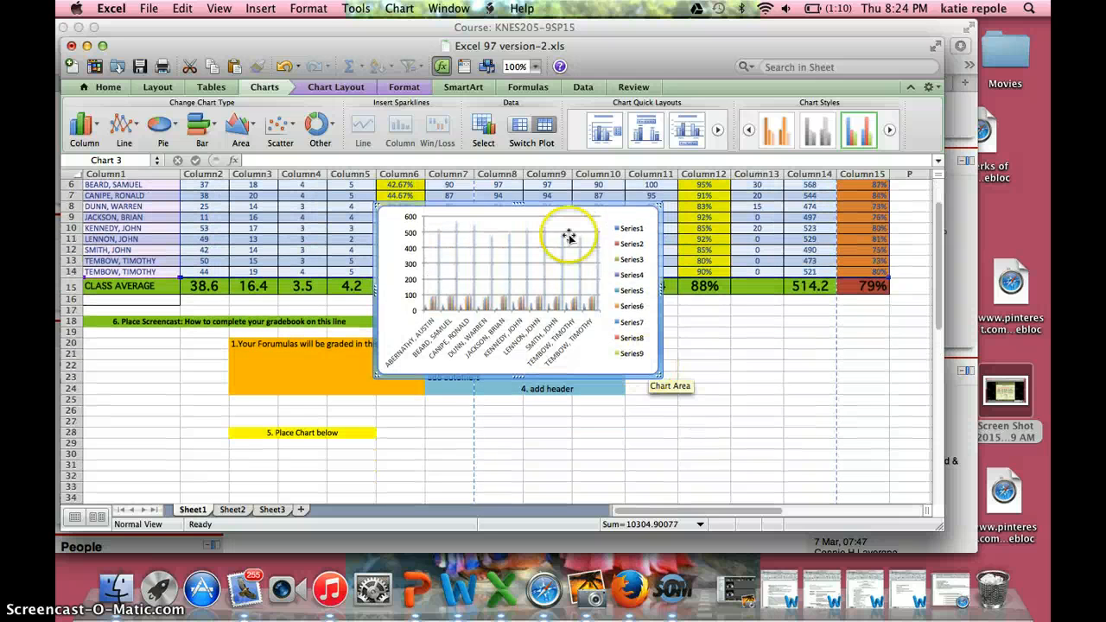
left_click_drag(562, 219, 383, 444)
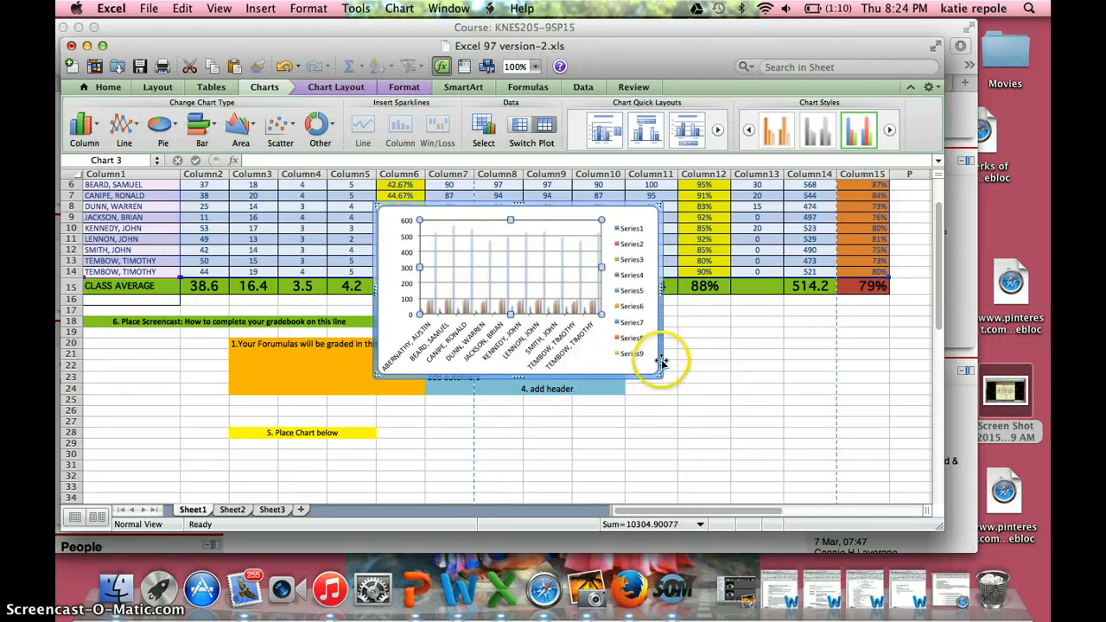
mouse_move(653, 377)
left_mouse_down()
mouse_move(670, 390)
mouse_move(635, 484)
mouse_move(605, 444)
mouse_move(682, 440)
left_mouse_up()
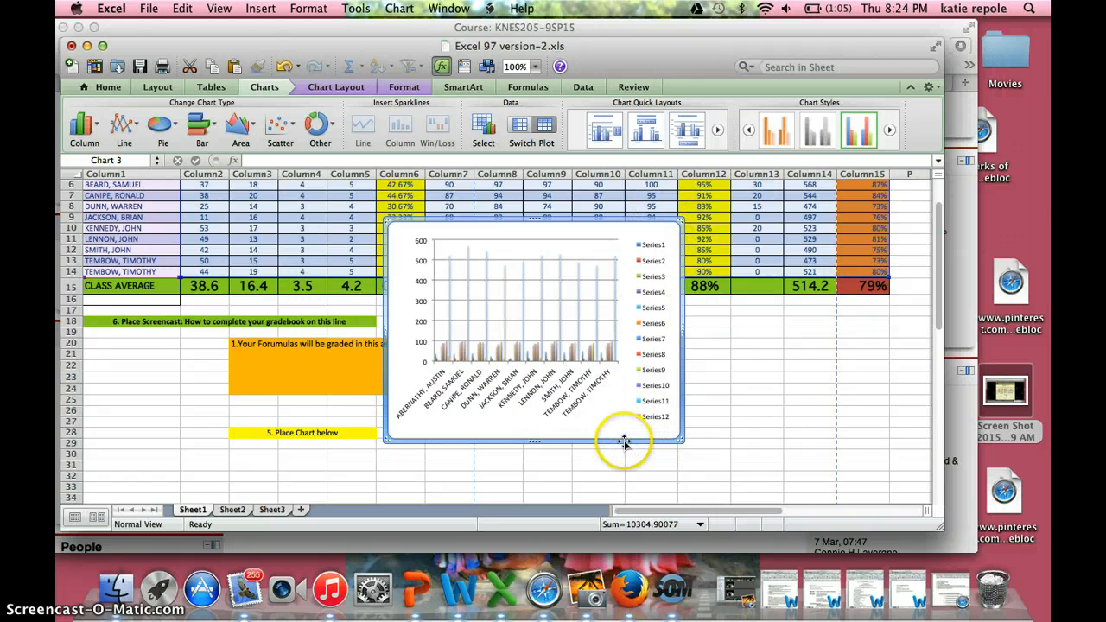
- Move the chart directly below the "5. Place Chart below" label, starting around column C in row 29, and deselect it
left_click_drag(618, 446, 606, 462)
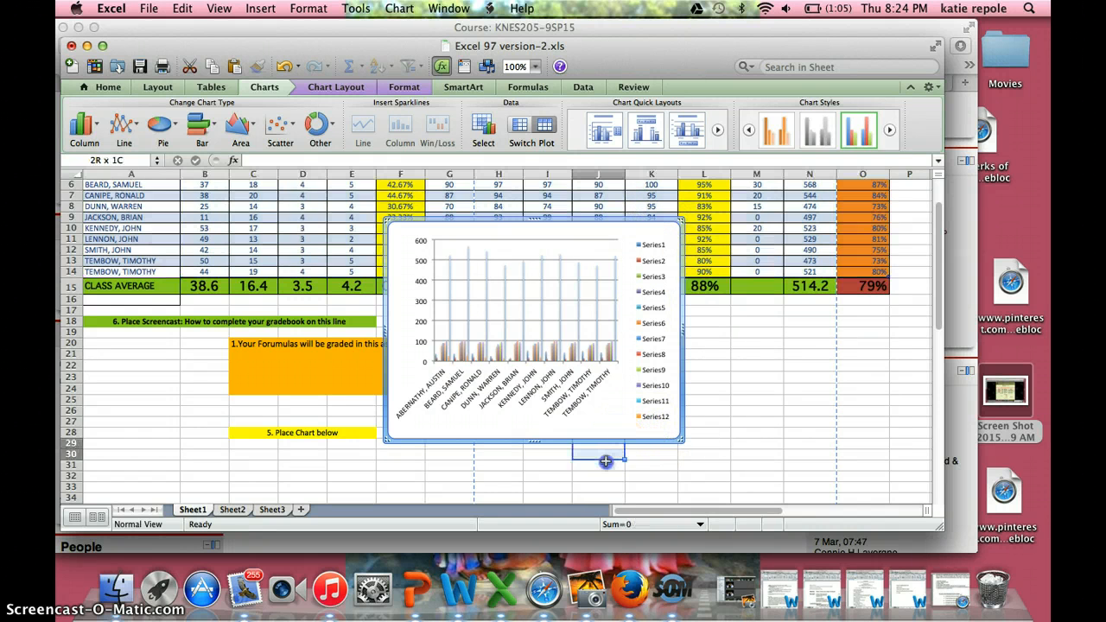
left_click(626, 439)
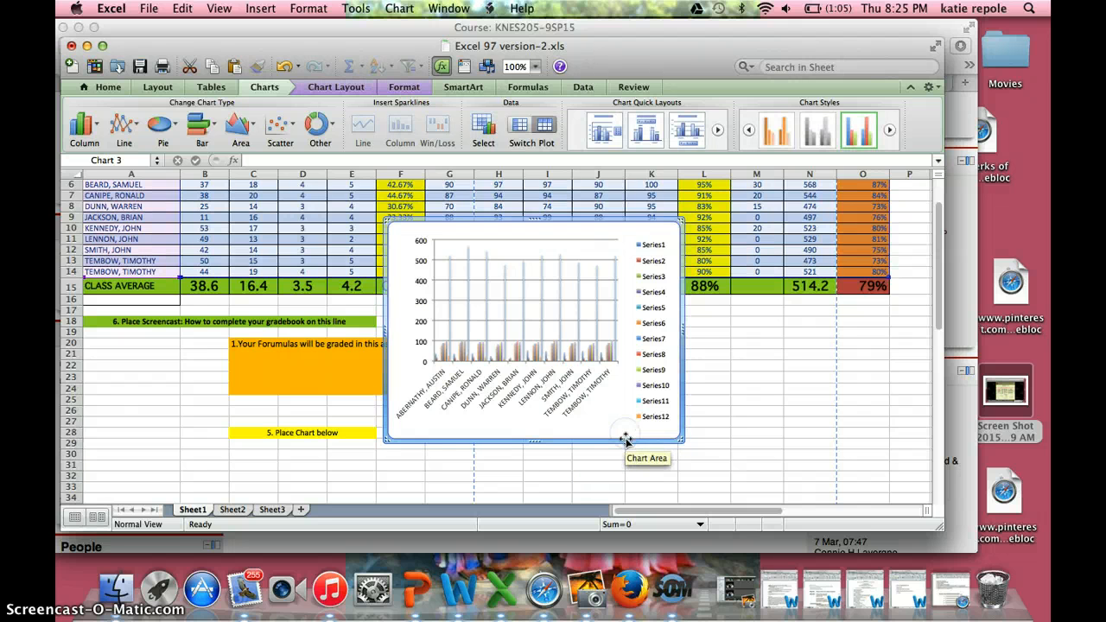
left_click_drag(624, 443, 417, 536)
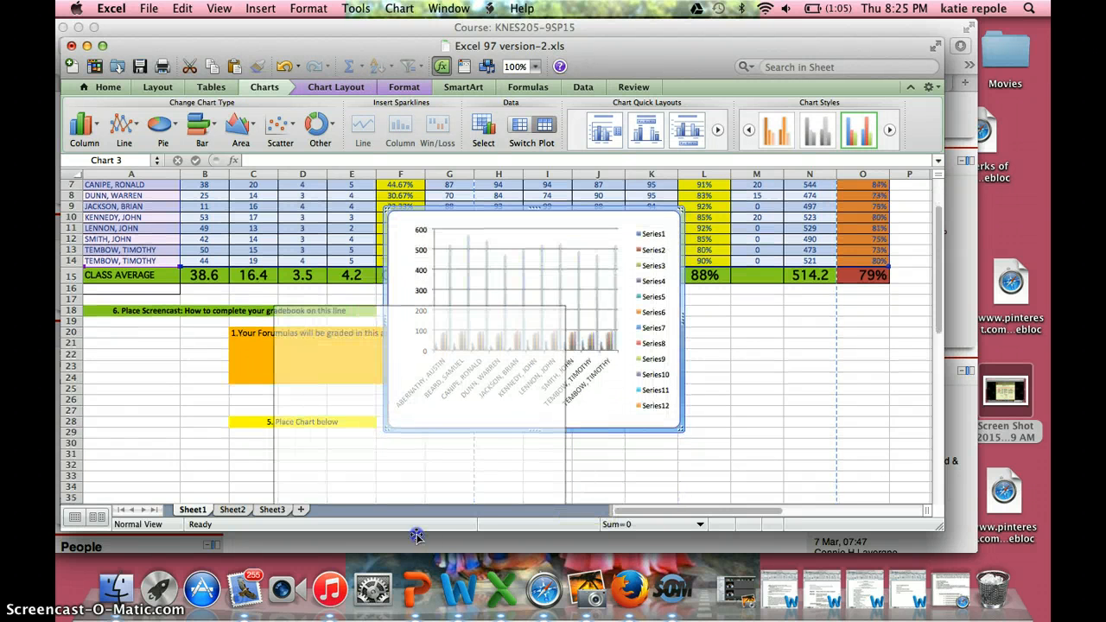
left_click_drag(411, 597, 803, 497)
scroll(800, 500, "down", 5)
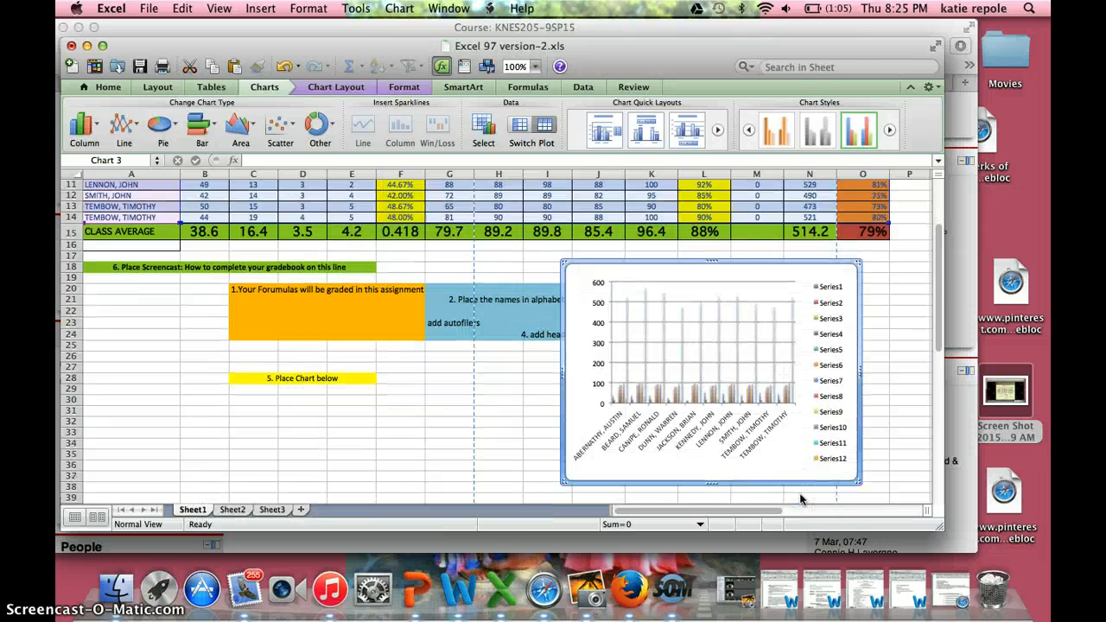
left_click_drag(671, 302, 593, 361)
left_click(570, 288)
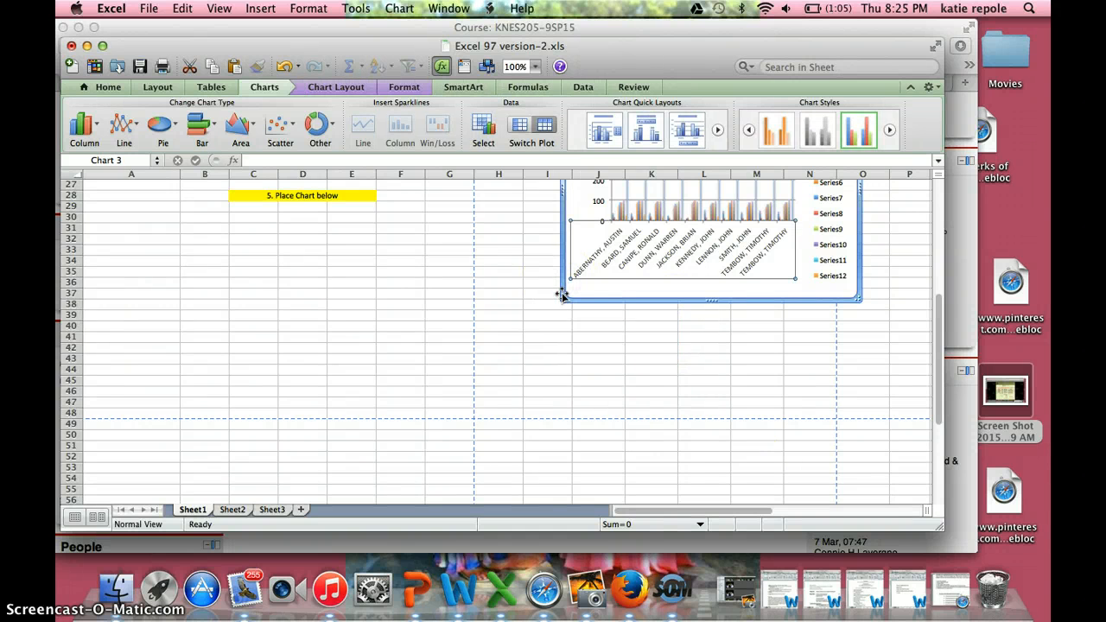
left_click_drag(561, 285, 225, 415)
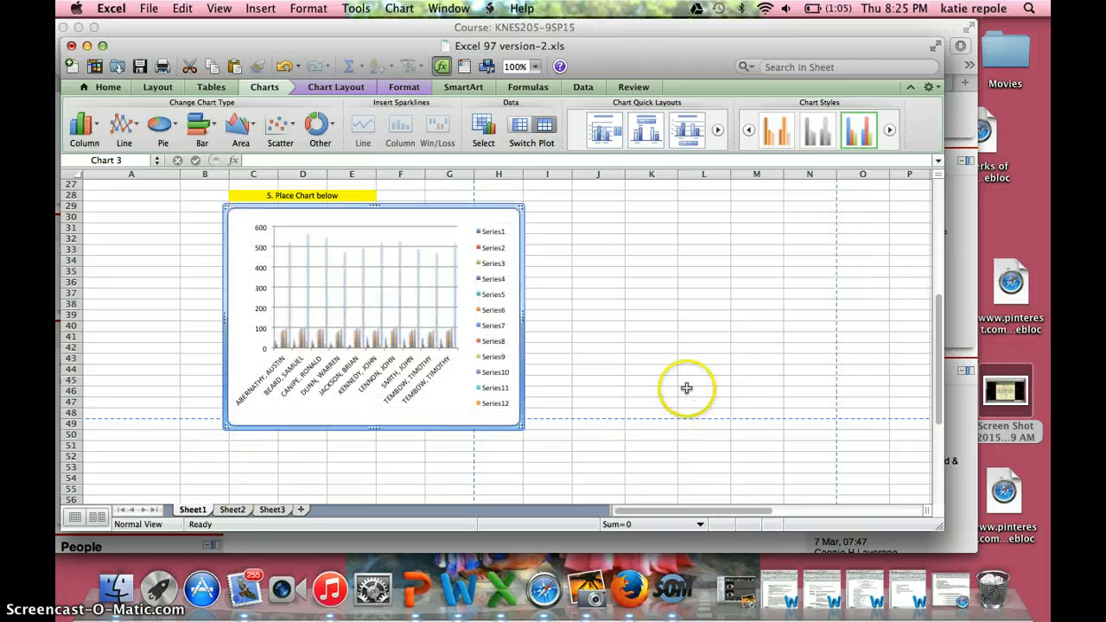
left_click(539, 324)
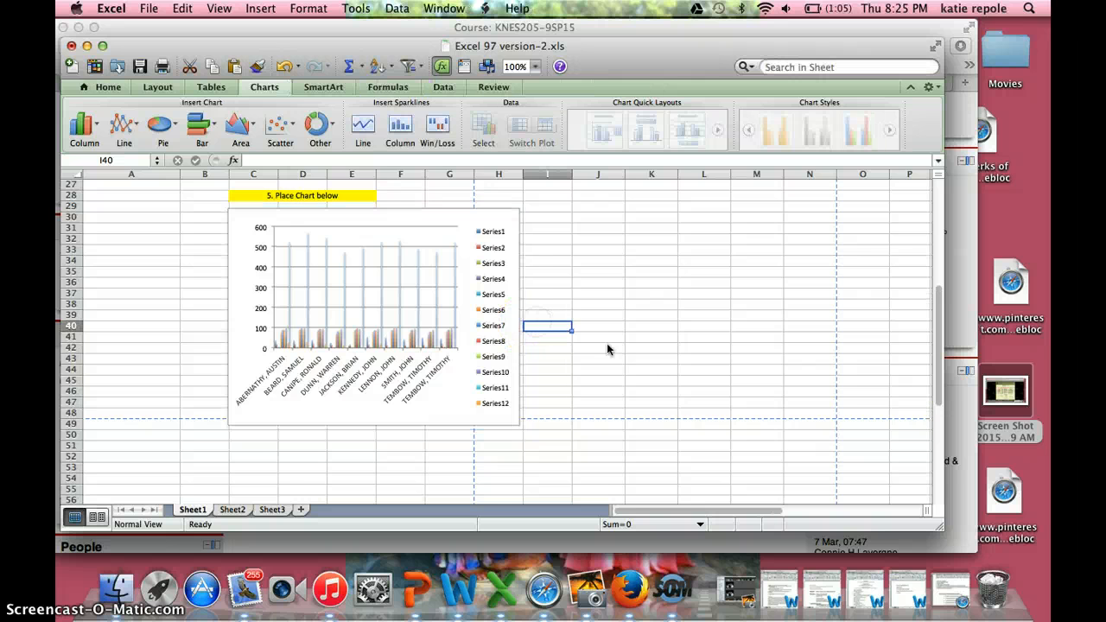
scroll(607, 343, "up", 8)
scroll(606, 344, "up", 2)
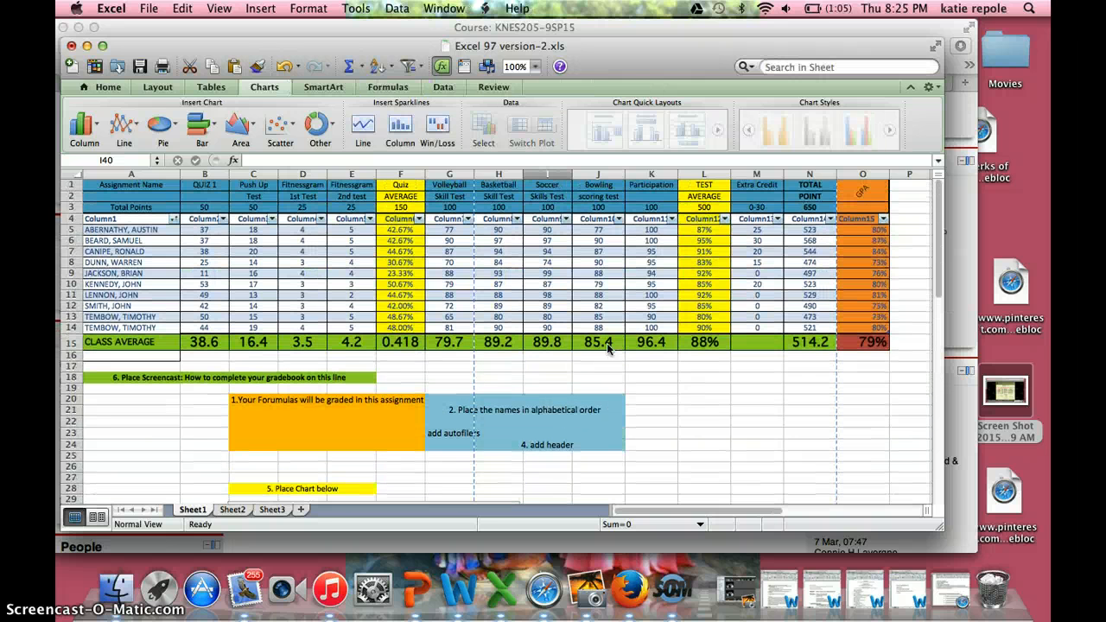